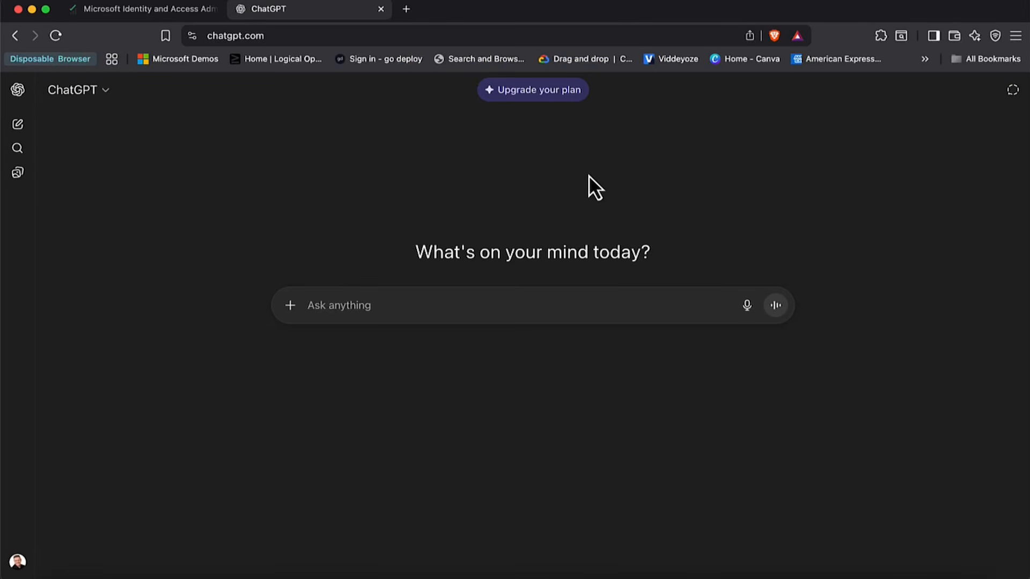
- Start connecting SharePoint to ChatGPT as an additional data source, bringing up the Microsoft permissions request
left_click(419, 305)
left_click(289, 309)
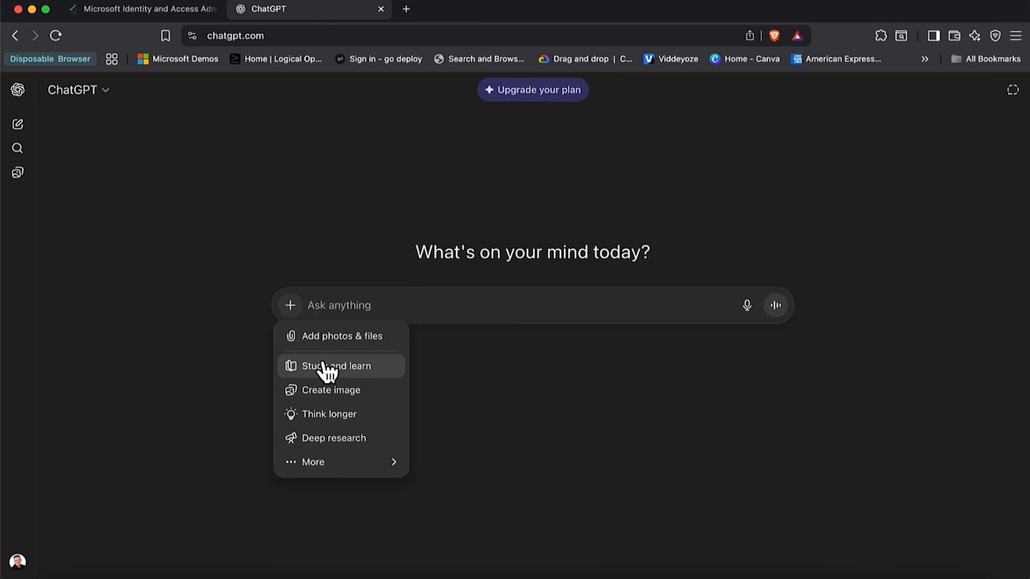
mouse_move(334, 475)
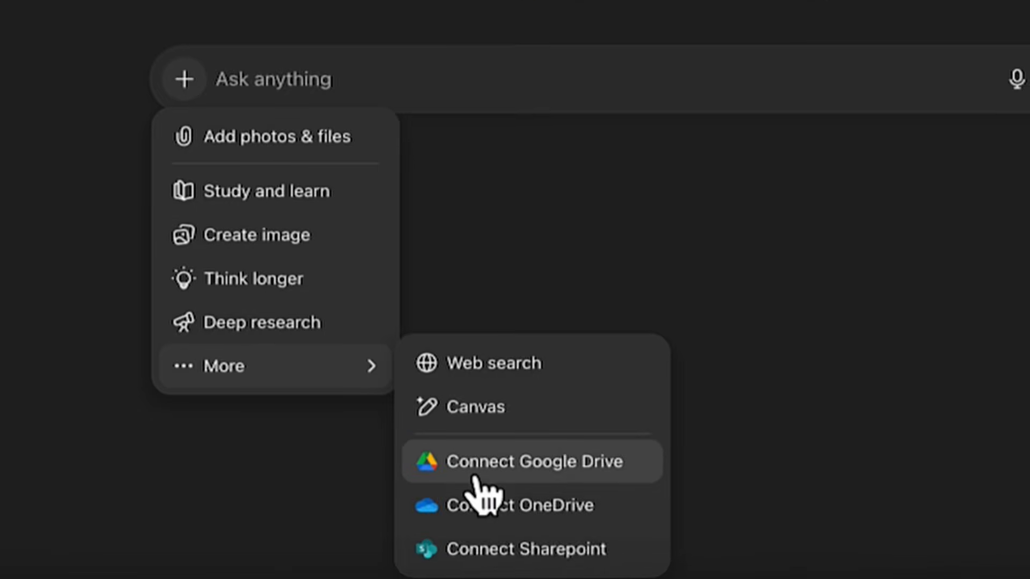
left_click(537, 555)
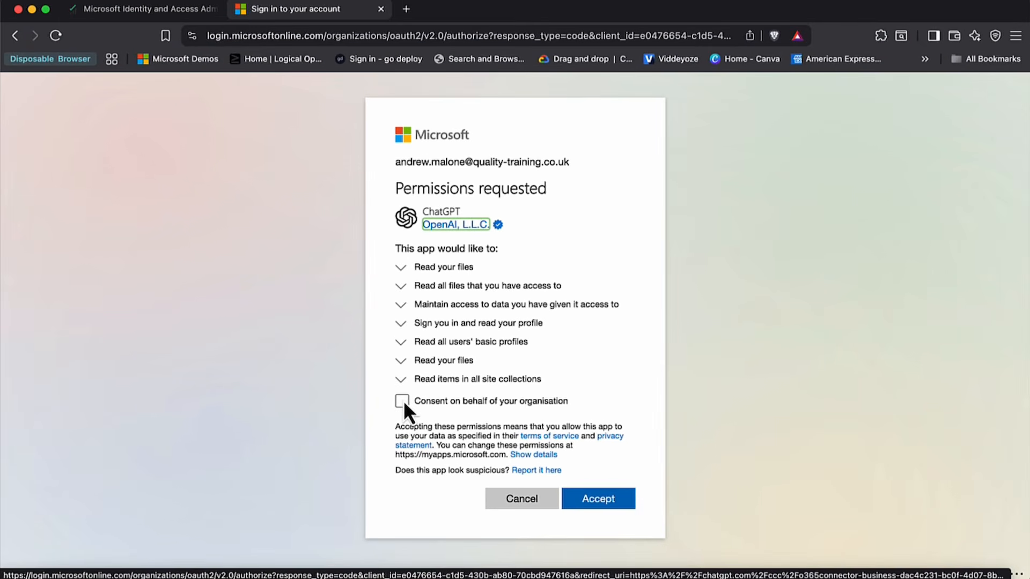
- Switch to the Microsoft Entra admin center window and open Consent and permissions for the enterprise applications
right_click(124, 575)
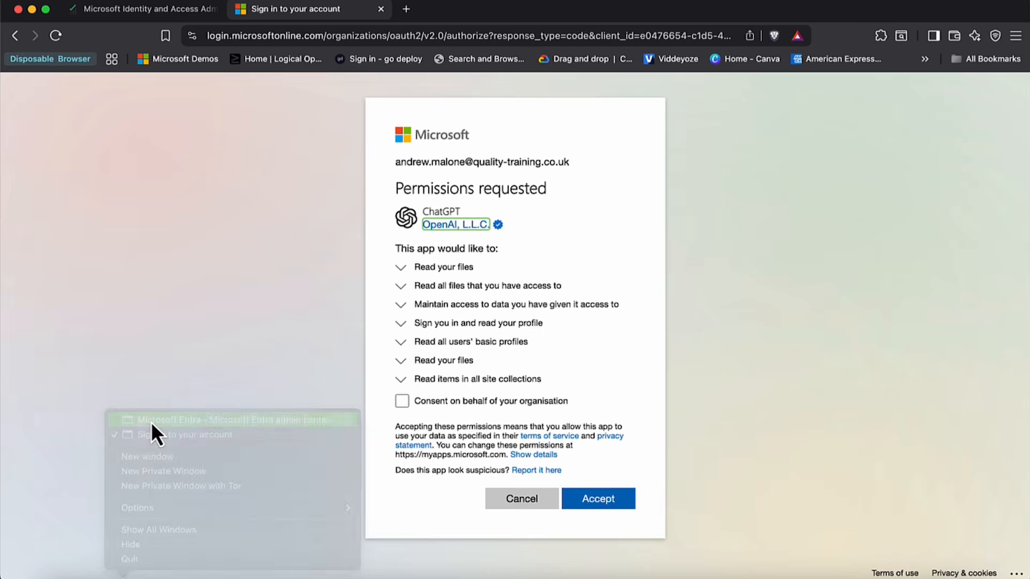
left_click(152, 423)
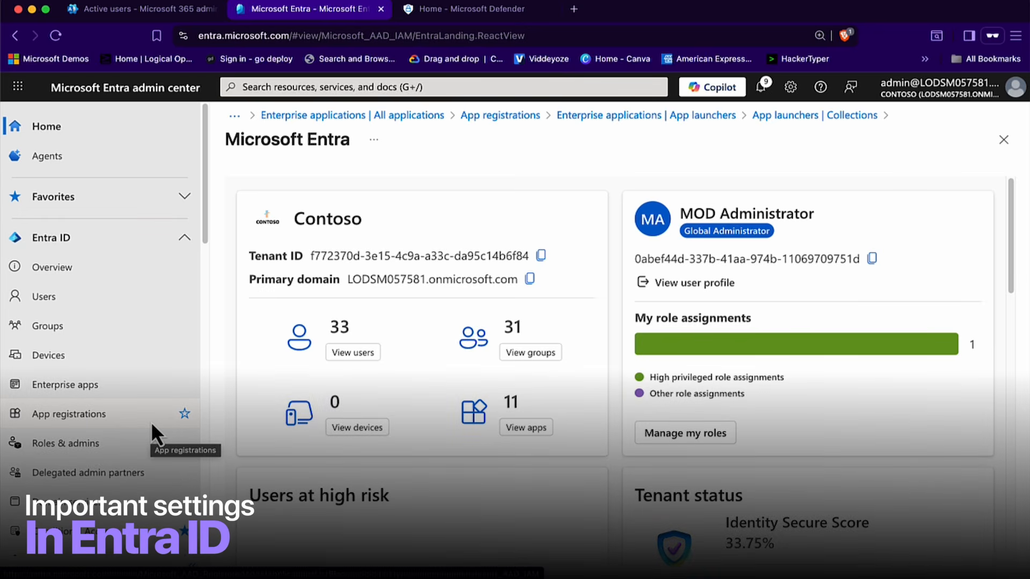
left_click(57, 384)
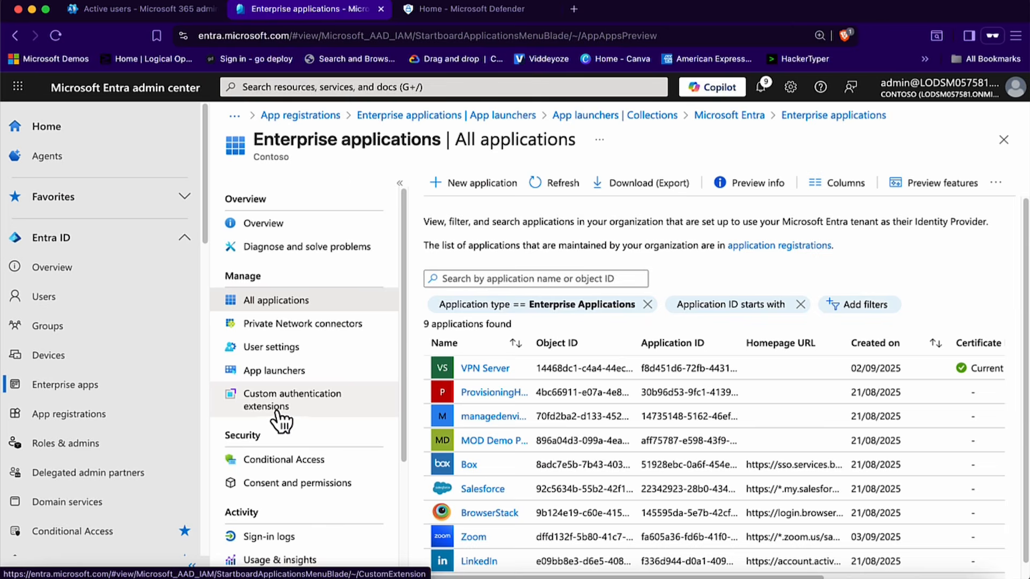
scroll(280, 421, "down", 3)
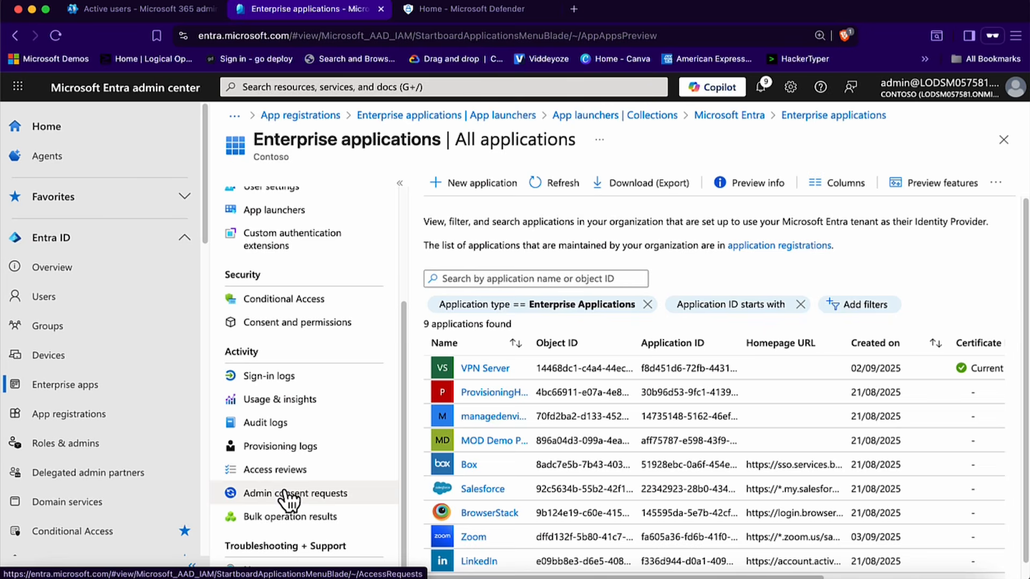
left_click(291, 321)
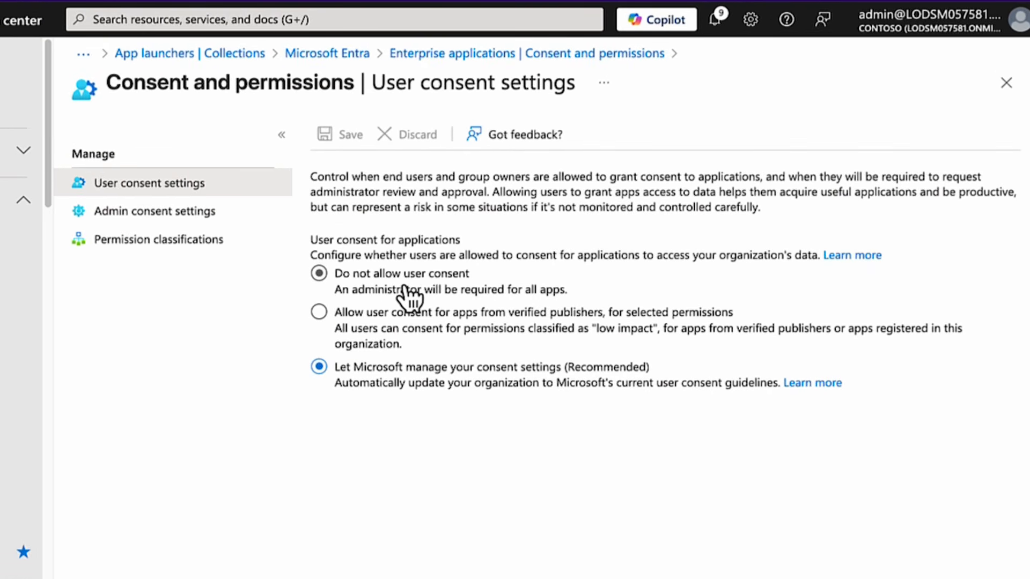
- Try the different user consent options for applications and save the setting as "Do not allow user consent"
left_click(369, 284)
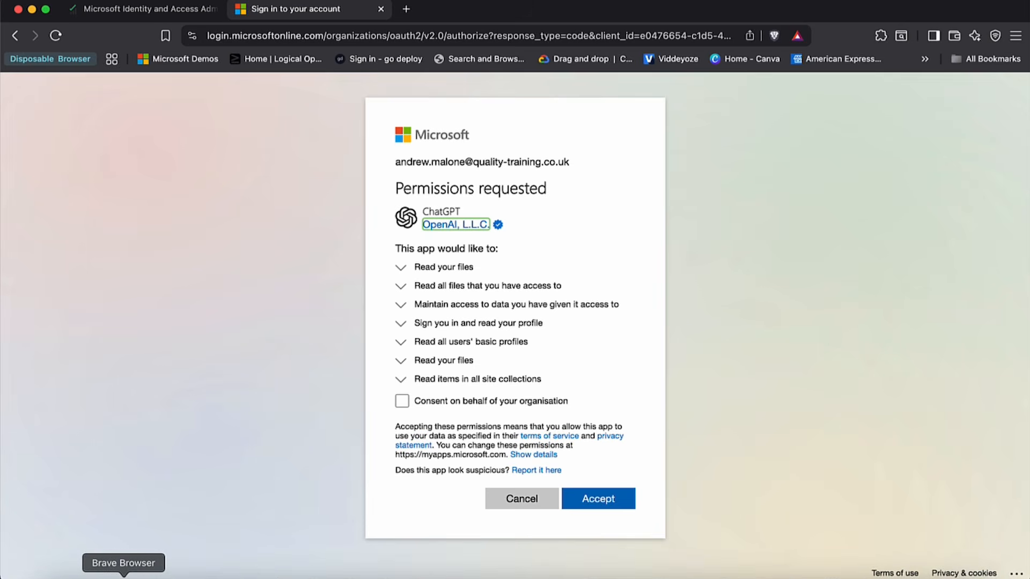
right_click(123, 577)
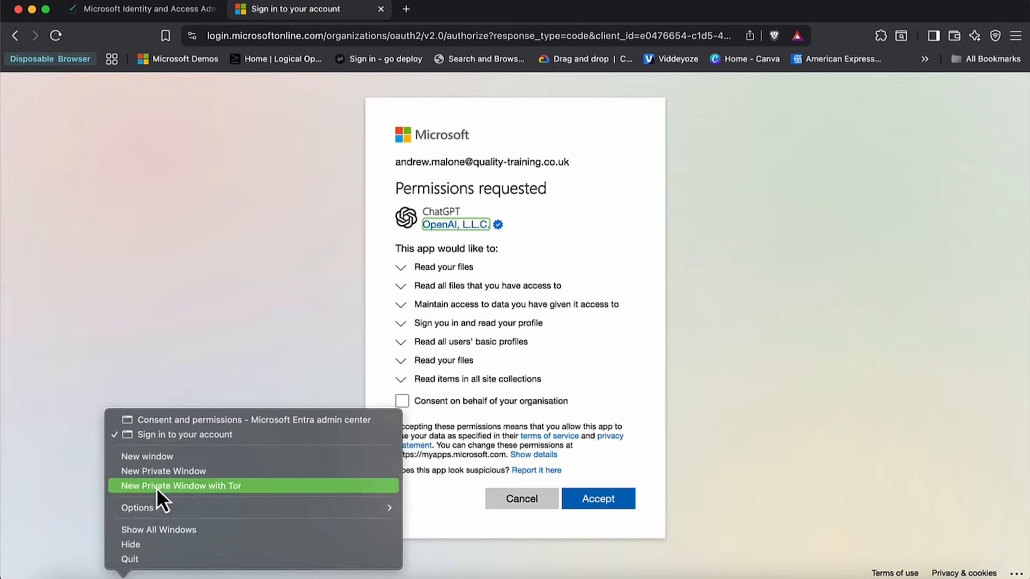
left_click(164, 421)
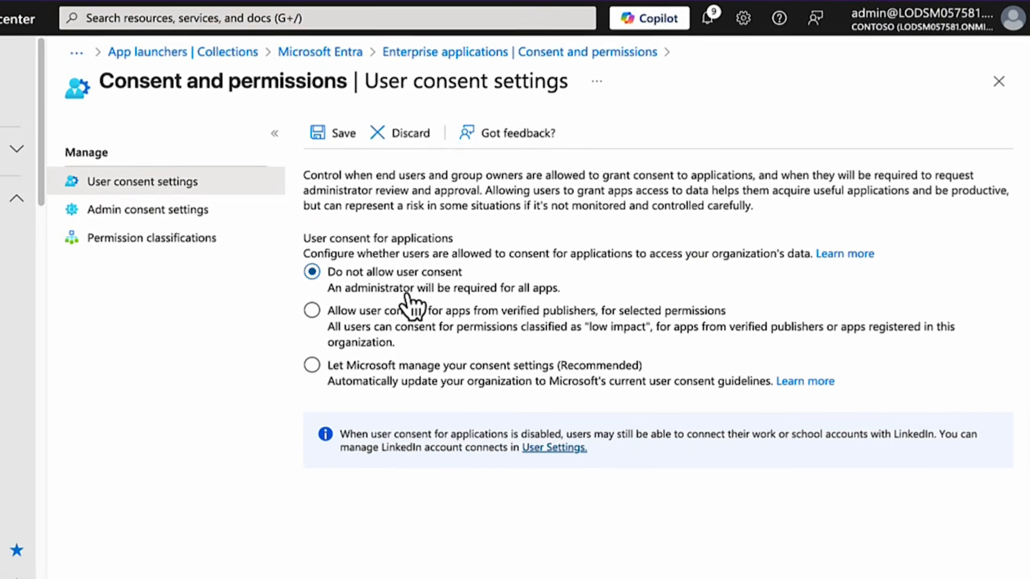
left_click(356, 312)
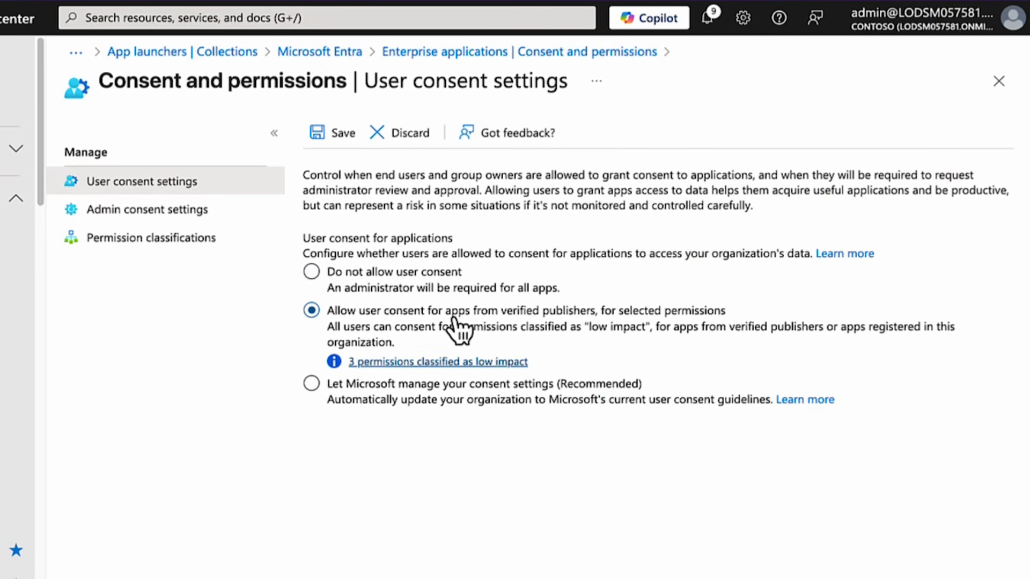
left_click(311, 383)
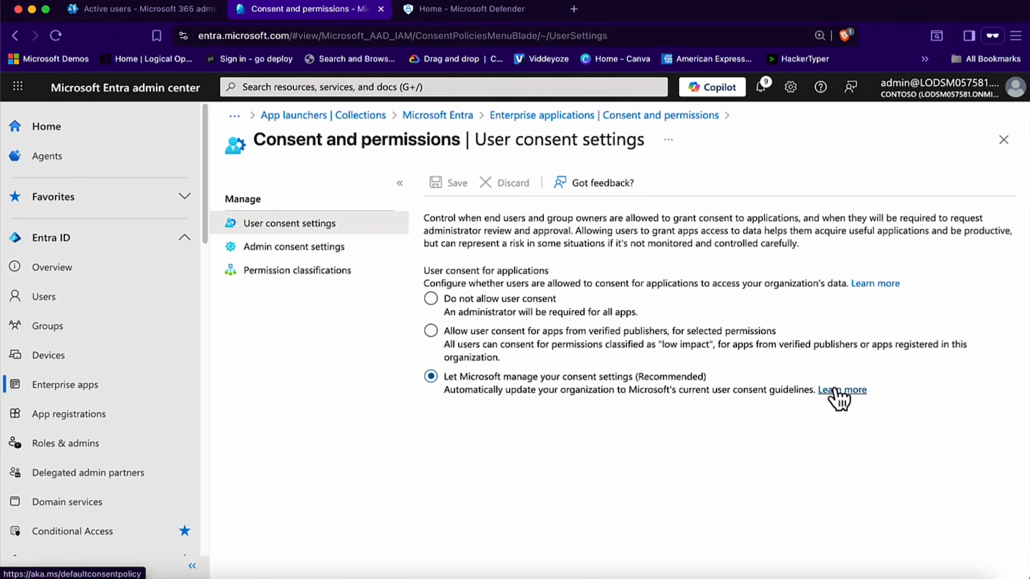
left_click(444, 299)
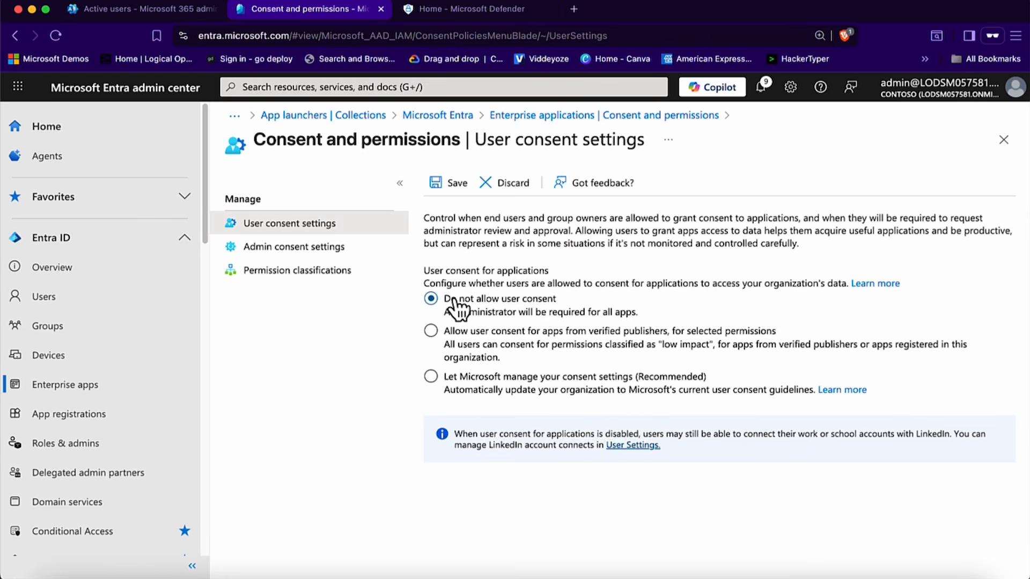
left_click(441, 183)
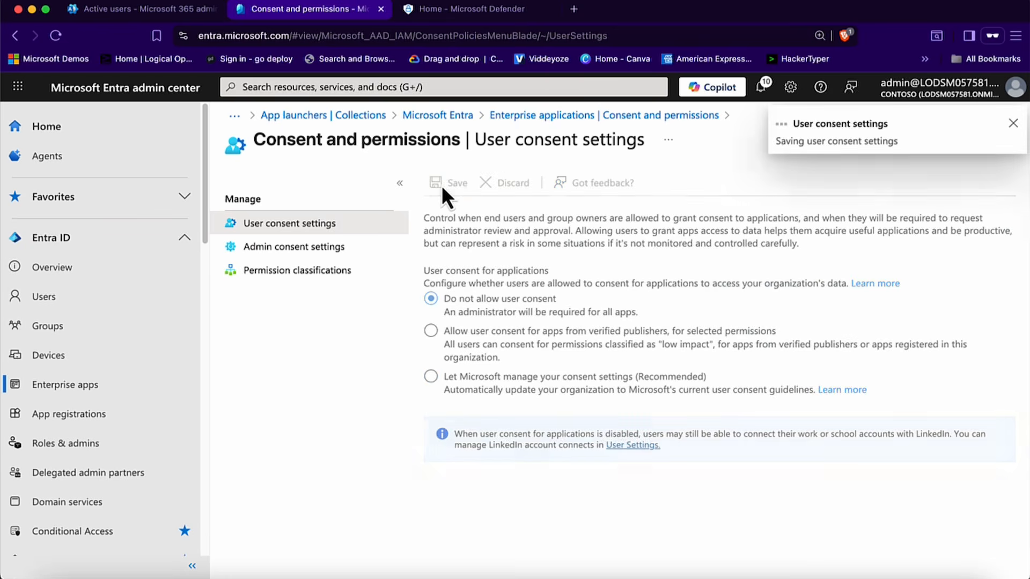
- Open the admin consent settings and allow users to request admin consent to apps they cannot consent to
left_click(293, 248)
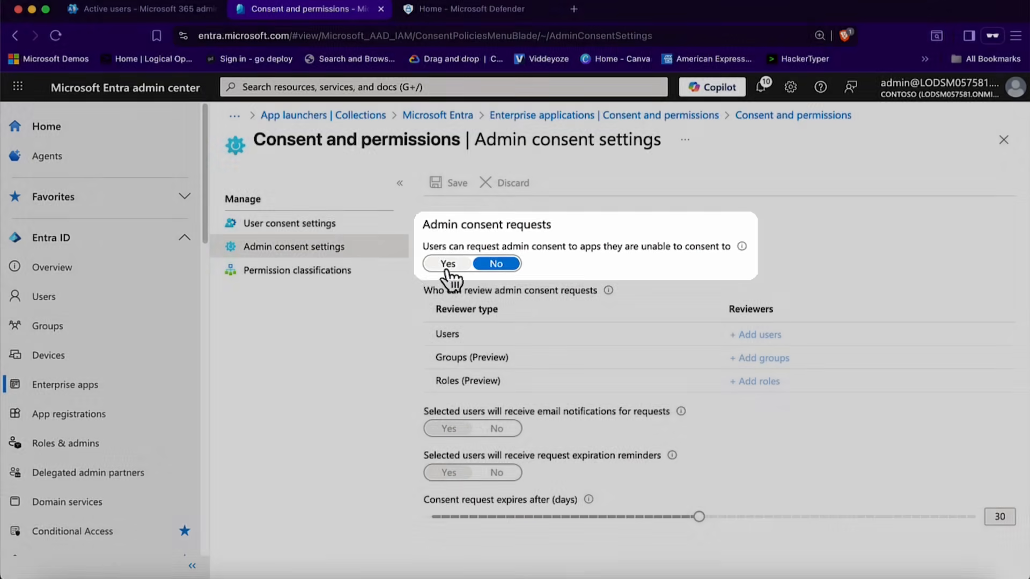
left_click(448, 266)
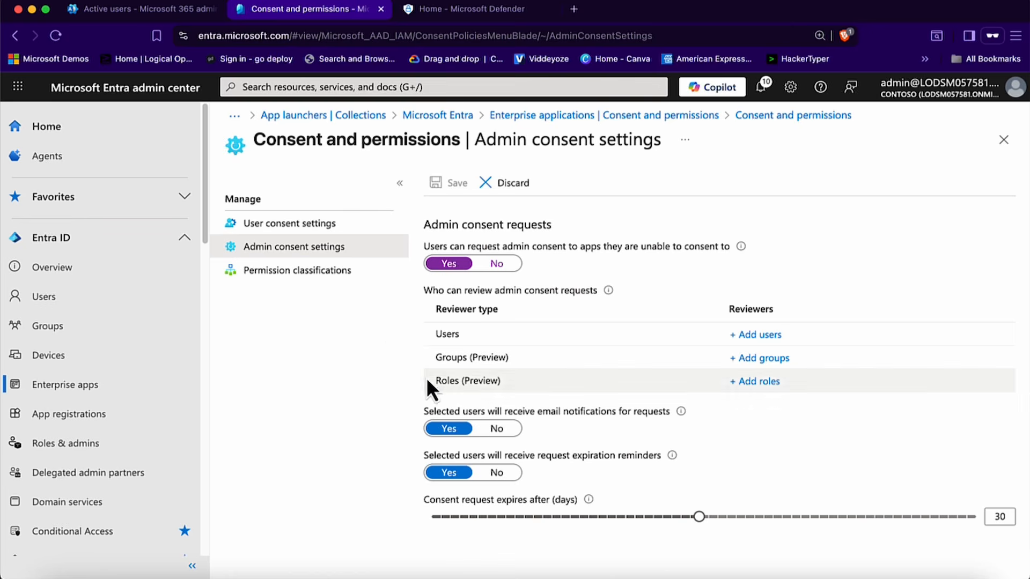
- Examine the delegated Microsoft Graph permissions that can be added to the Low permission classification, and close the request without adding any
left_click(320, 275)
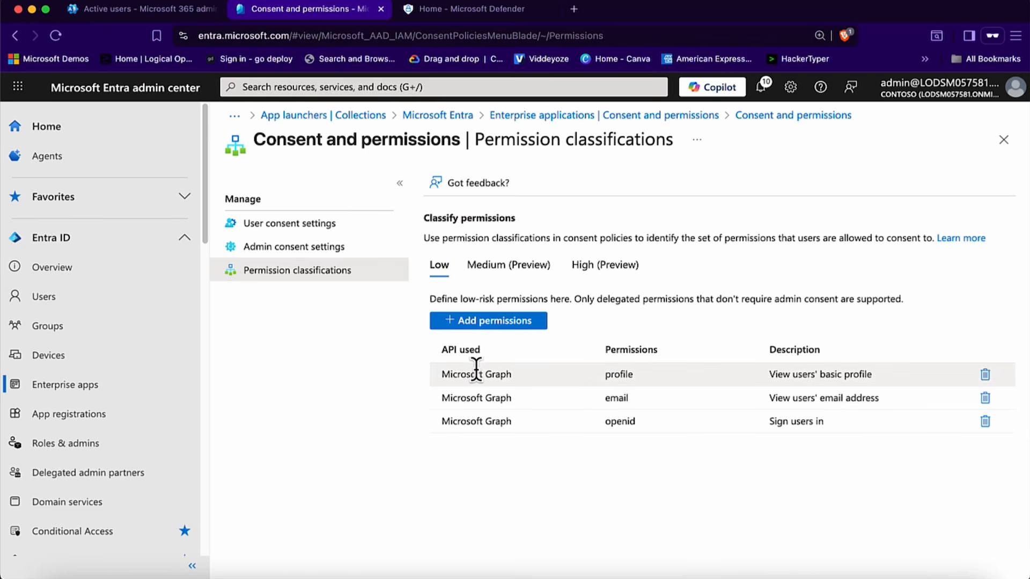
left_click(473, 327)
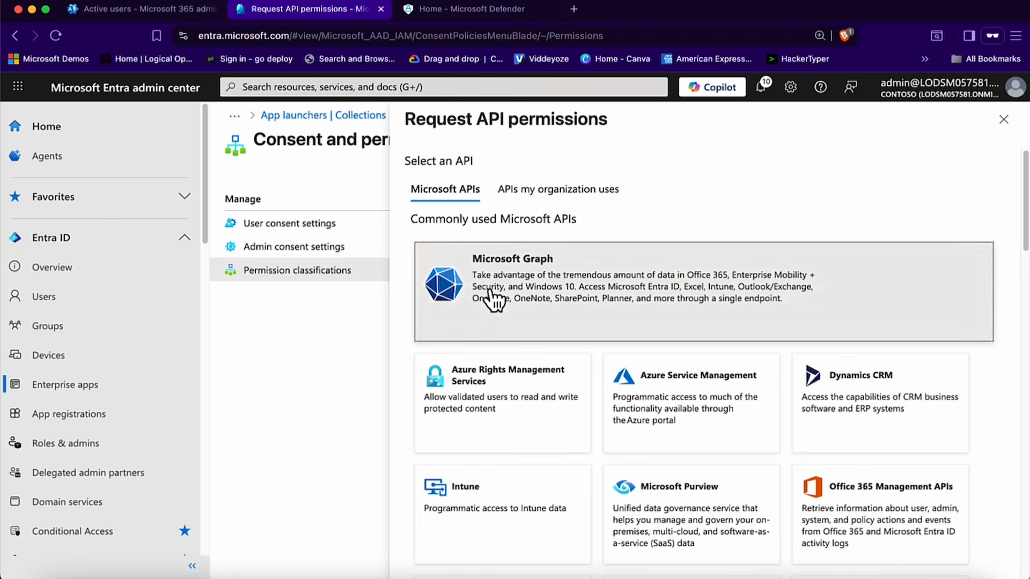
left_click(489, 301)
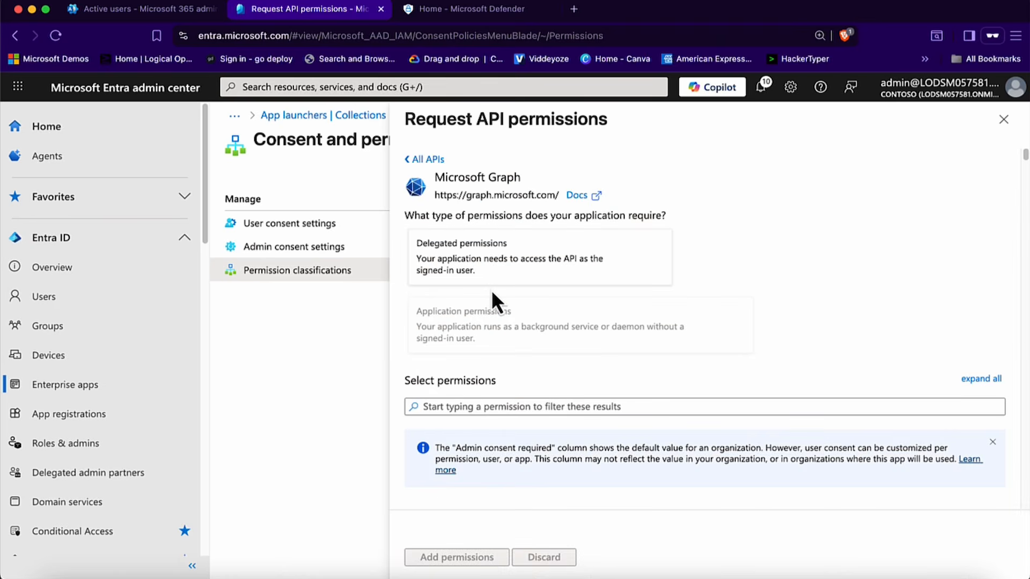
left_click(488, 259)
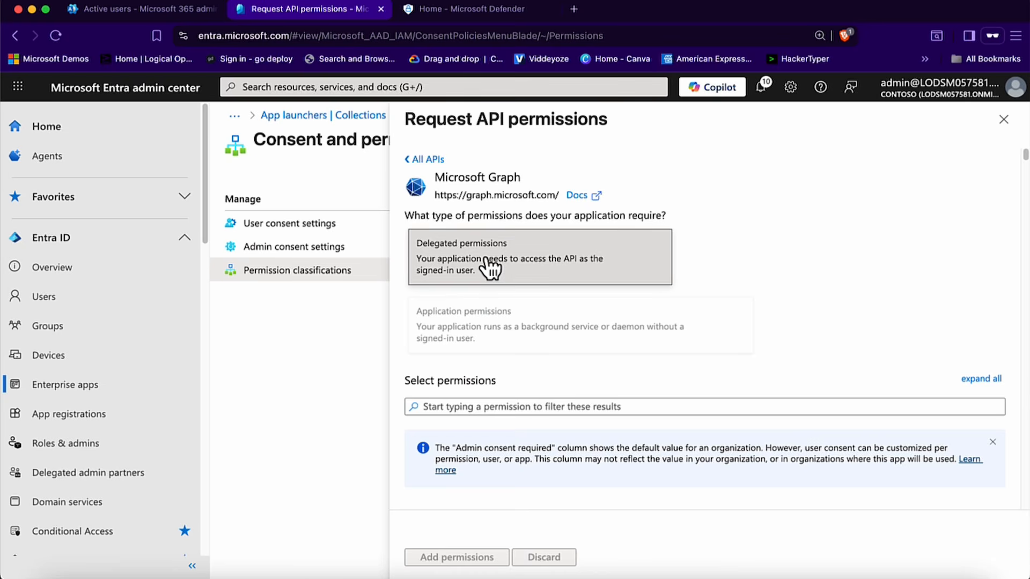
scroll(485, 259, "down", 7)
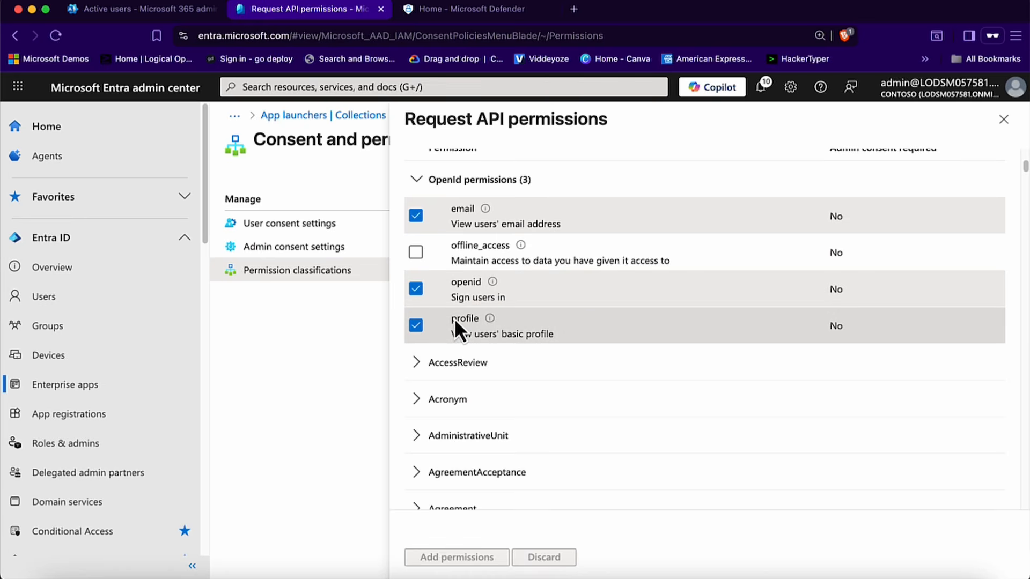
scroll(455, 318, "up", 7)
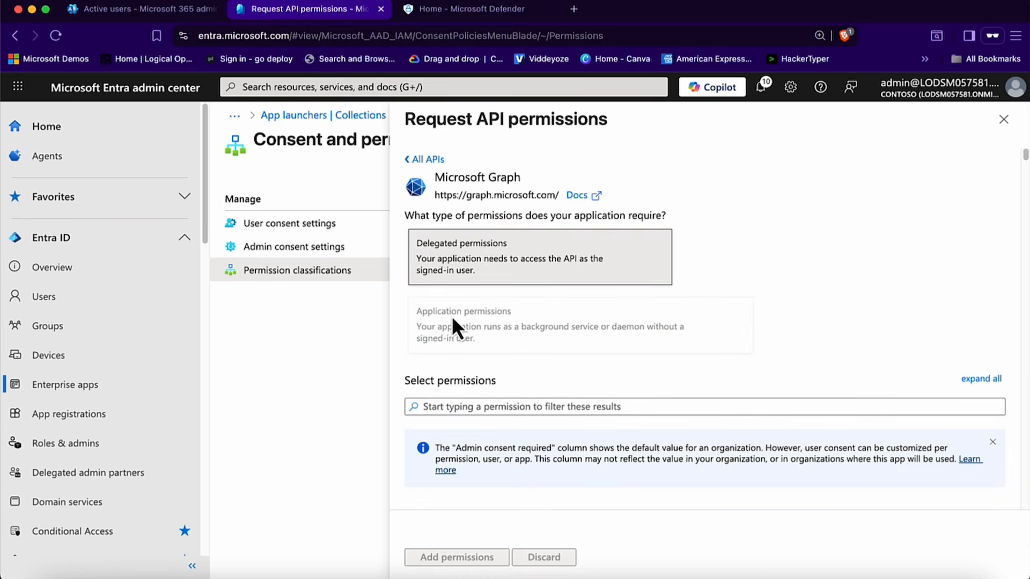
left_click(1003, 120)
- Compare the permissions defined under the Medium, High and Low classifications, finishing on High
left_click(529, 267)
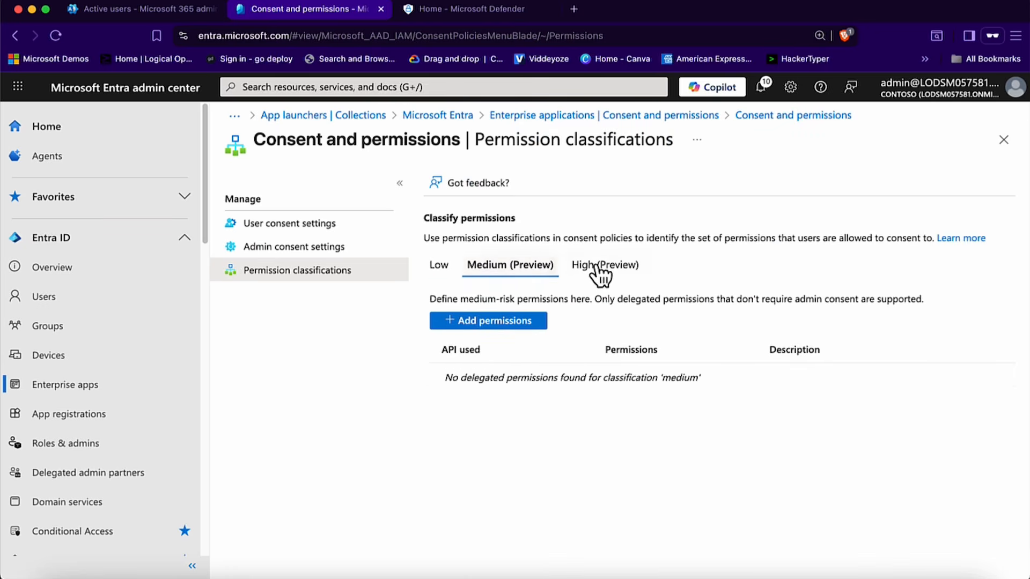
left_click(628, 268)
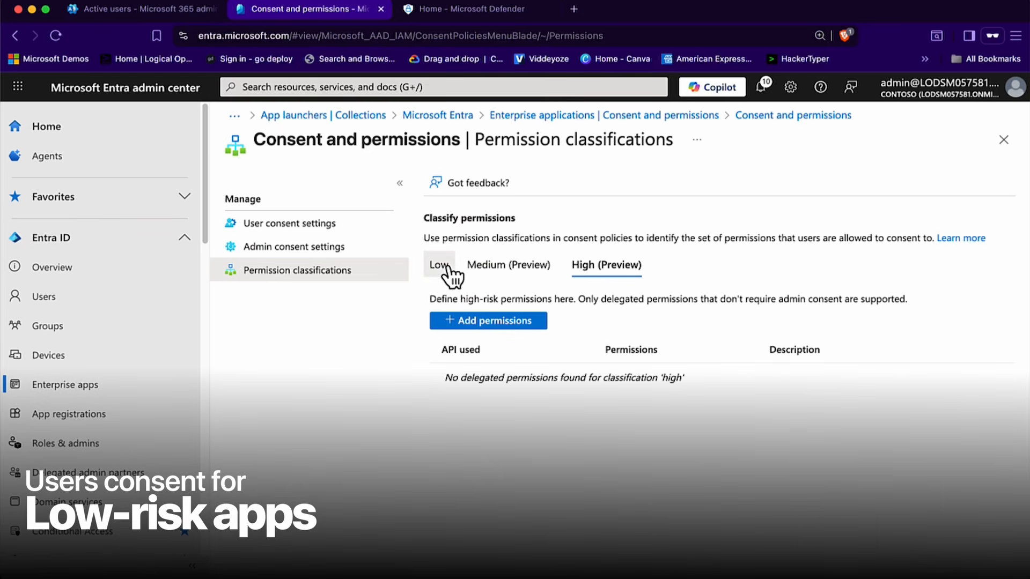
left_click(449, 267)
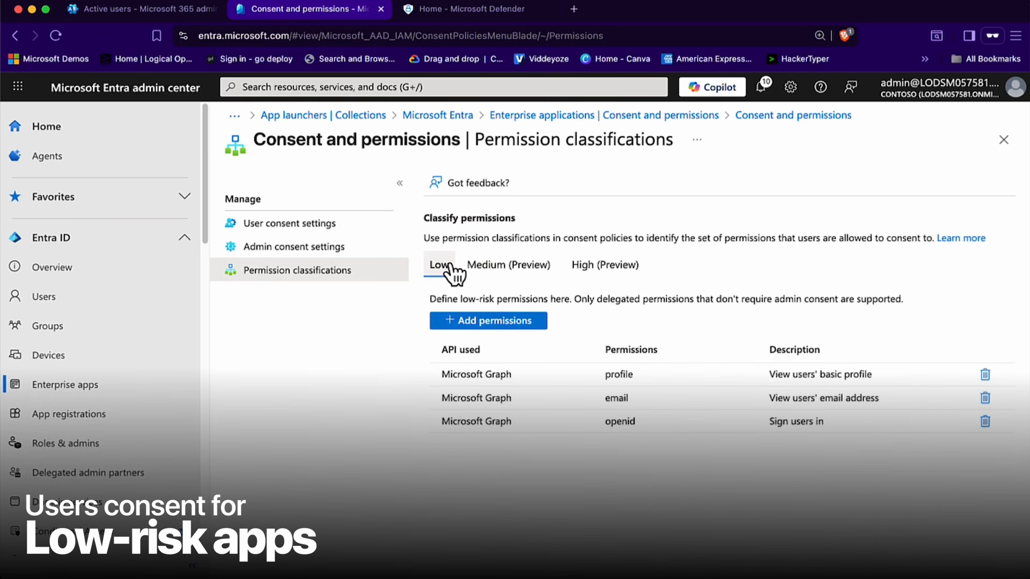
left_click(603, 265)
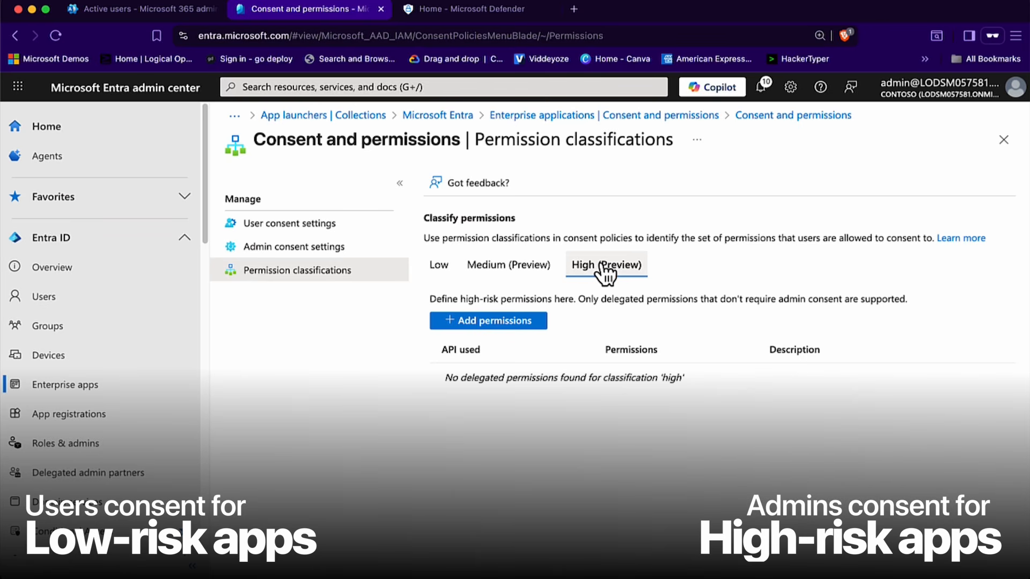
- Return to the admin consent settings and switch admin consent requests to Yes and back to No
left_click(313, 247)
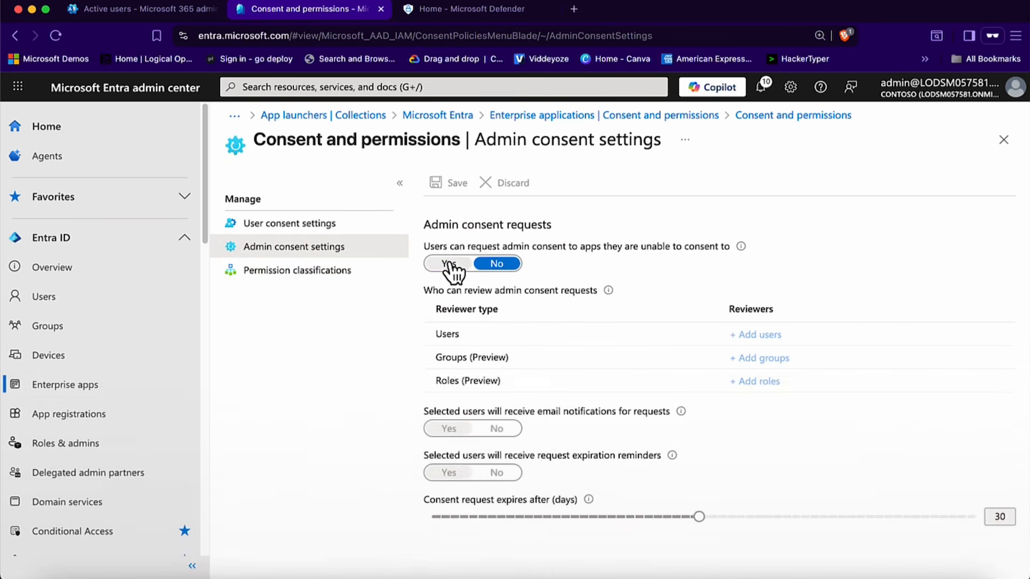
left_click(450, 263)
left_click(495, 264)
- Set user consent to "Allow user consent for apps from verified publishers, for selected permissions" and save it
left_click(316, 225)
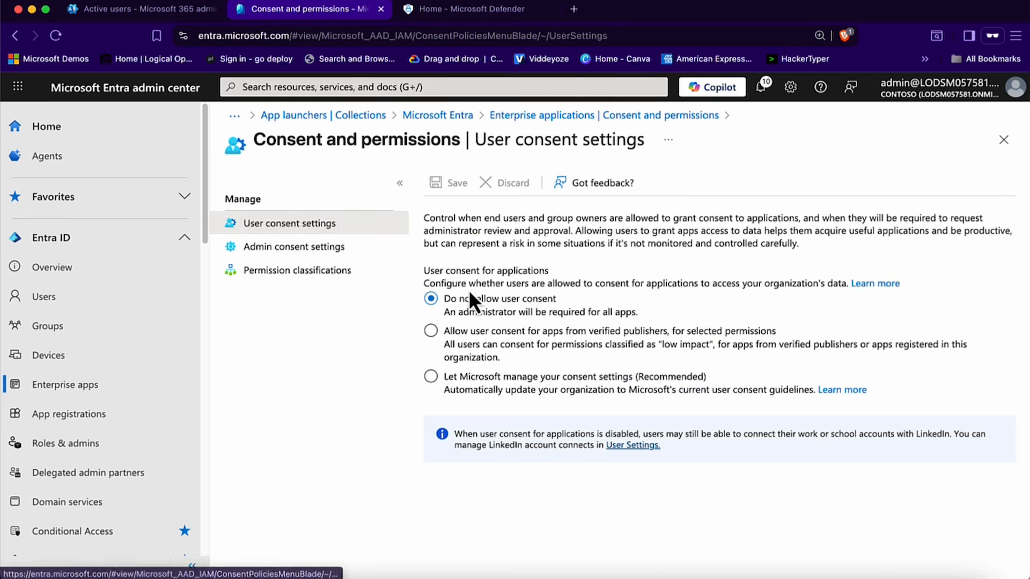
left_click(455, 337)
left_click(455, 182)
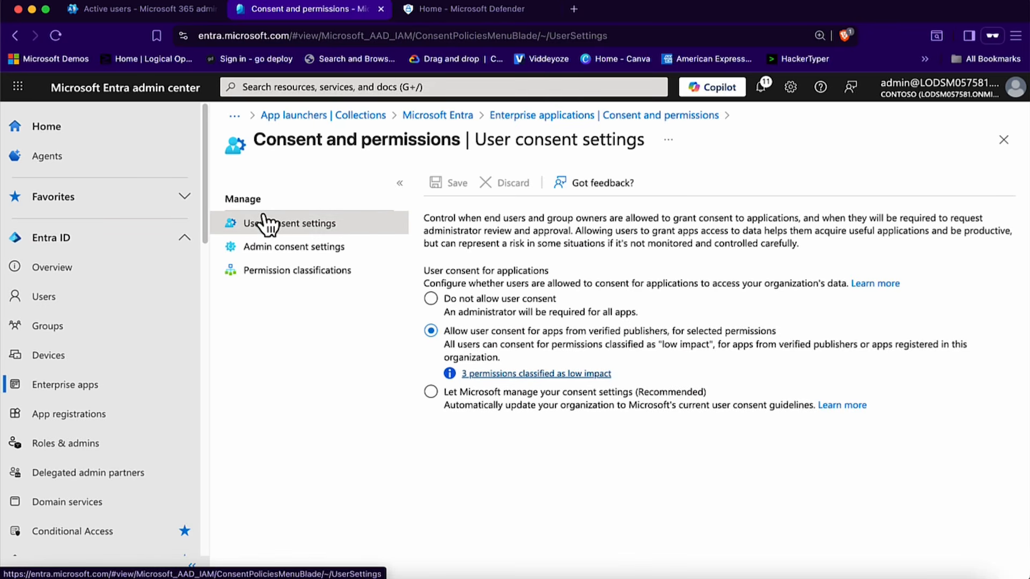
- Switch to Microsoft Defender, open the Cloud app catalog under Cloud apps and browse the listed apps
left_click(487, 9)
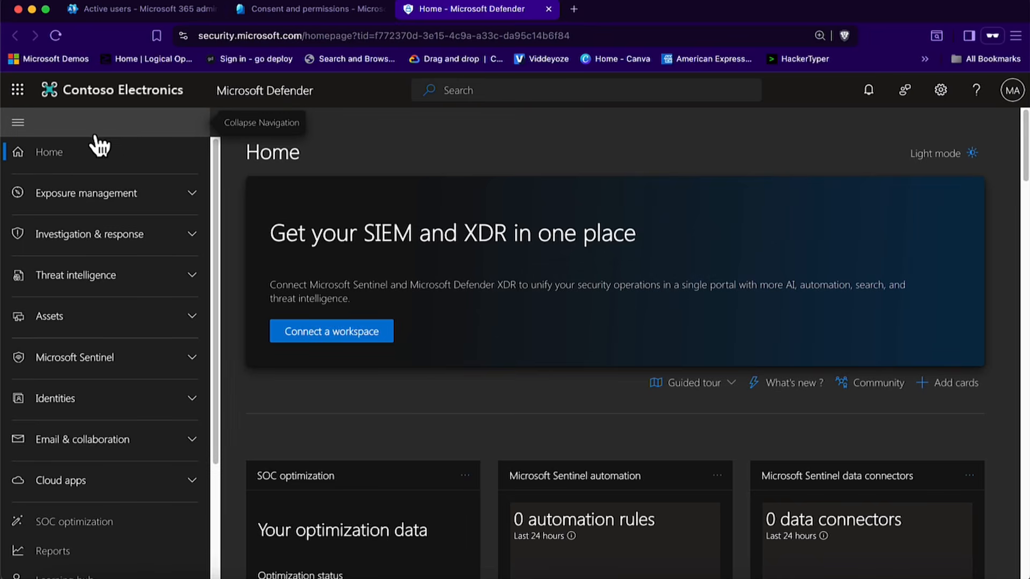
scroll(63, 207, "down", 5)
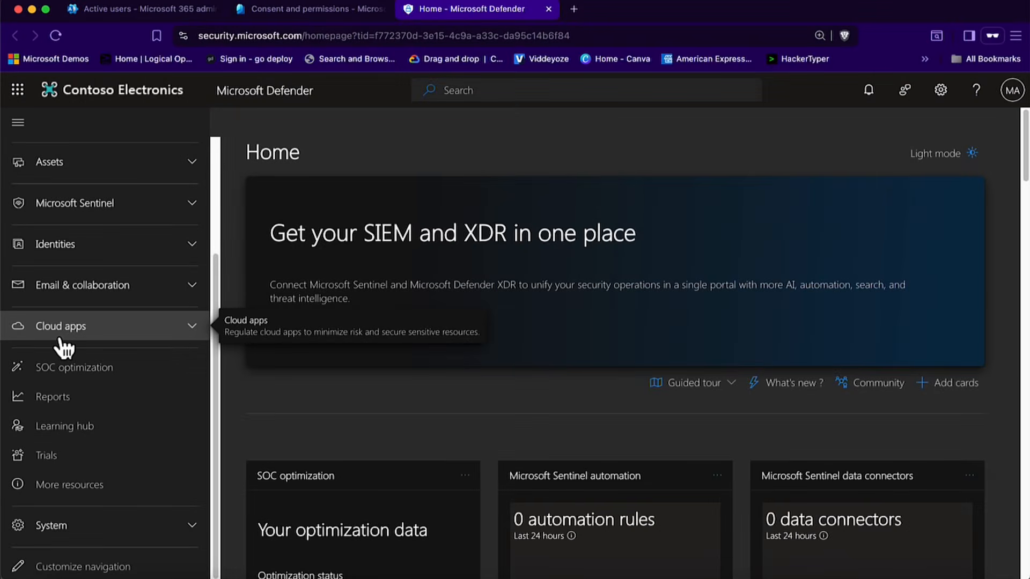
left_click(190, 328)
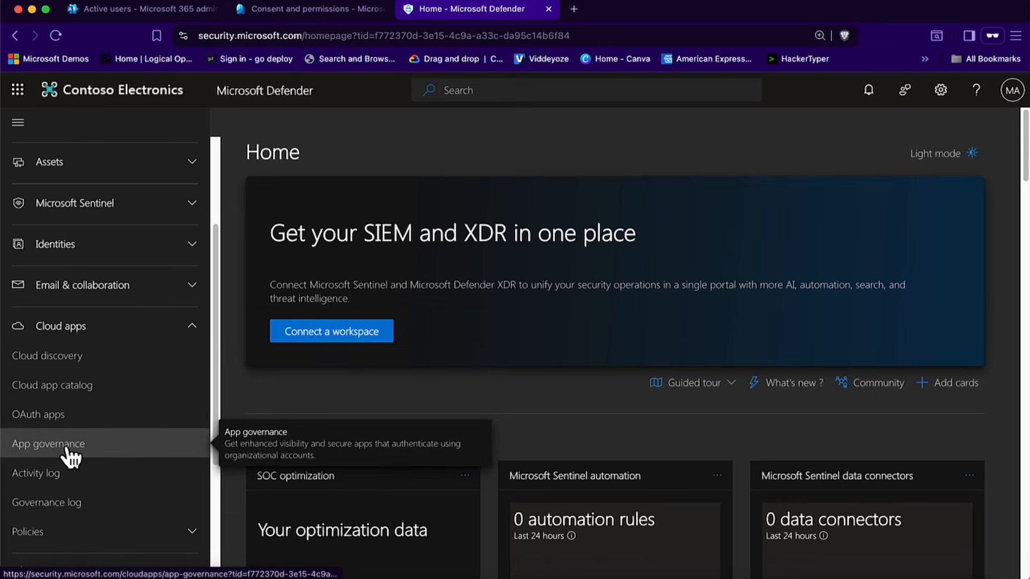
left_click(64, 401)
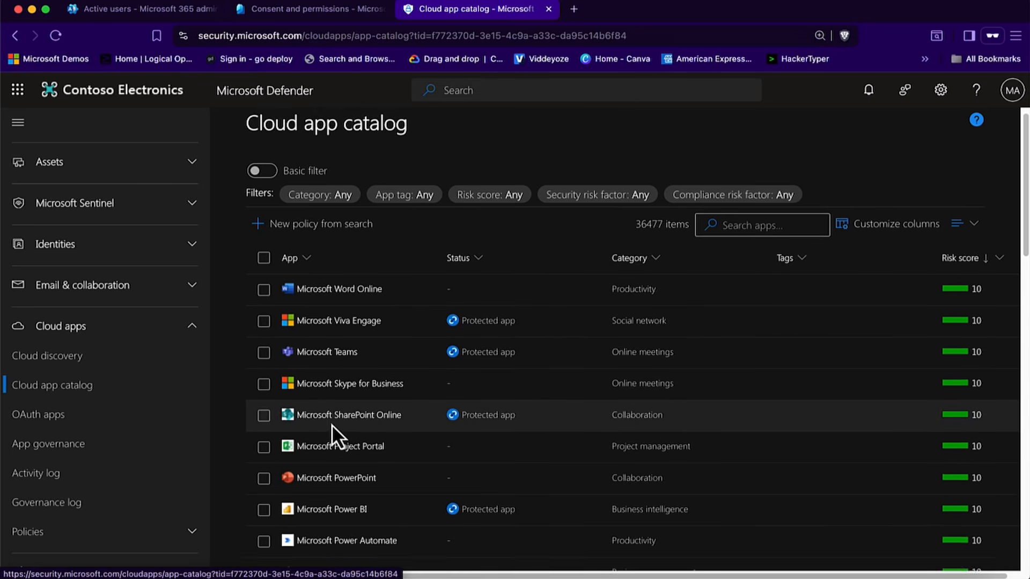
scroll(331, 424, "down", 5)
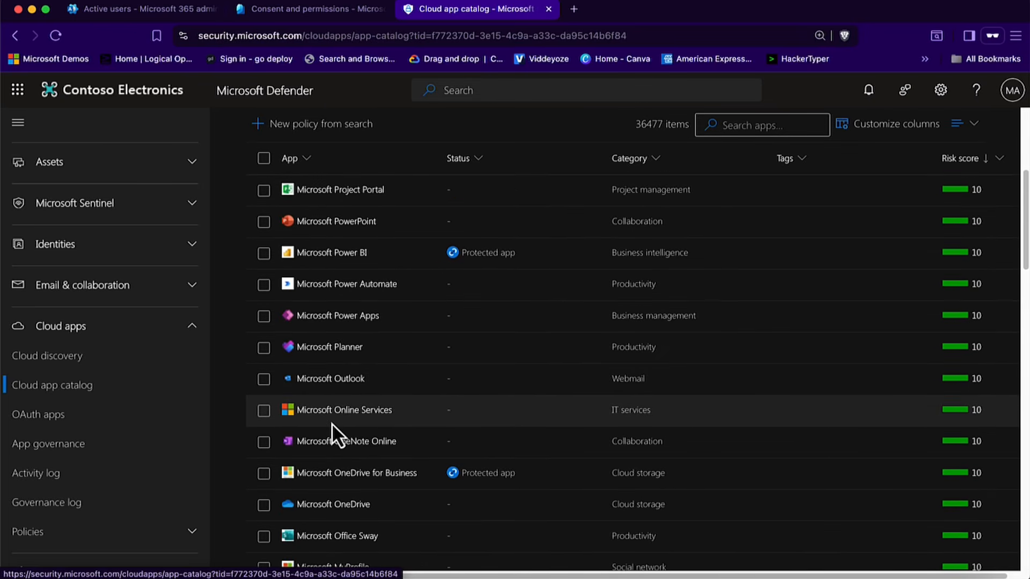
- Open the details of Microsoft Word Online in the catalog and review its General information, including the hosting company
scroll(331, 423, "up", 5)
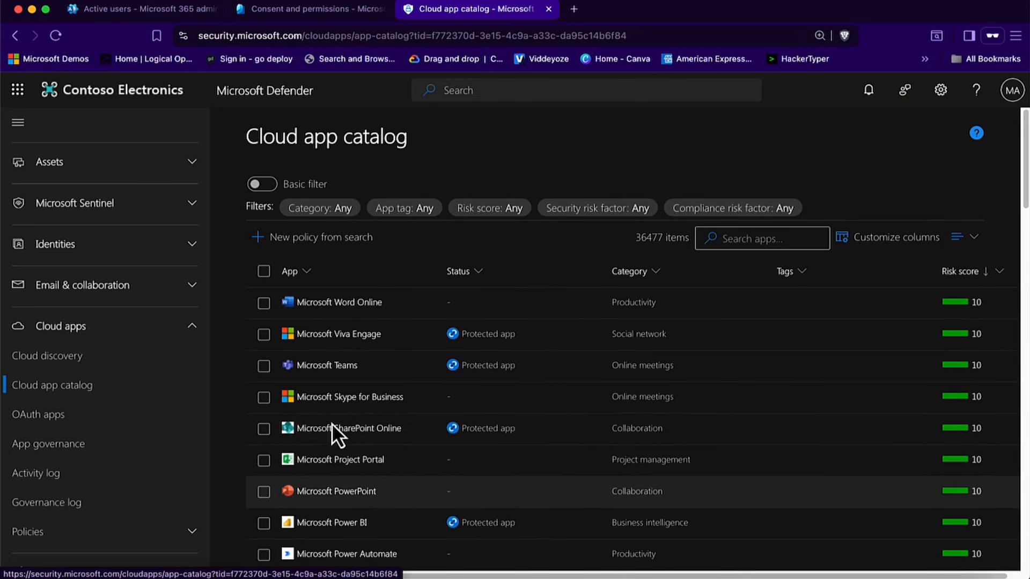
left_click(371, 303)
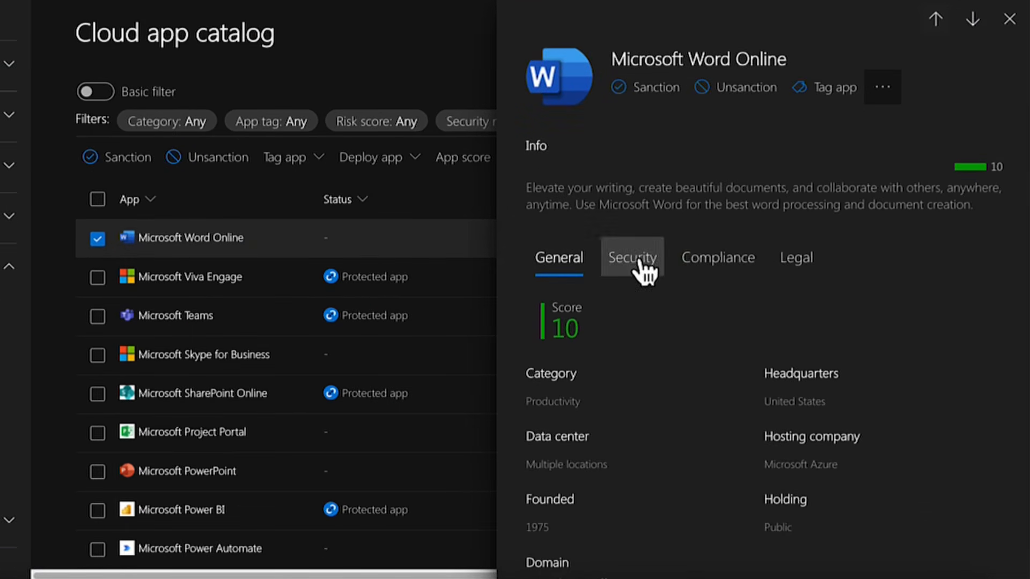
scroll(874, 352, "down", 2)
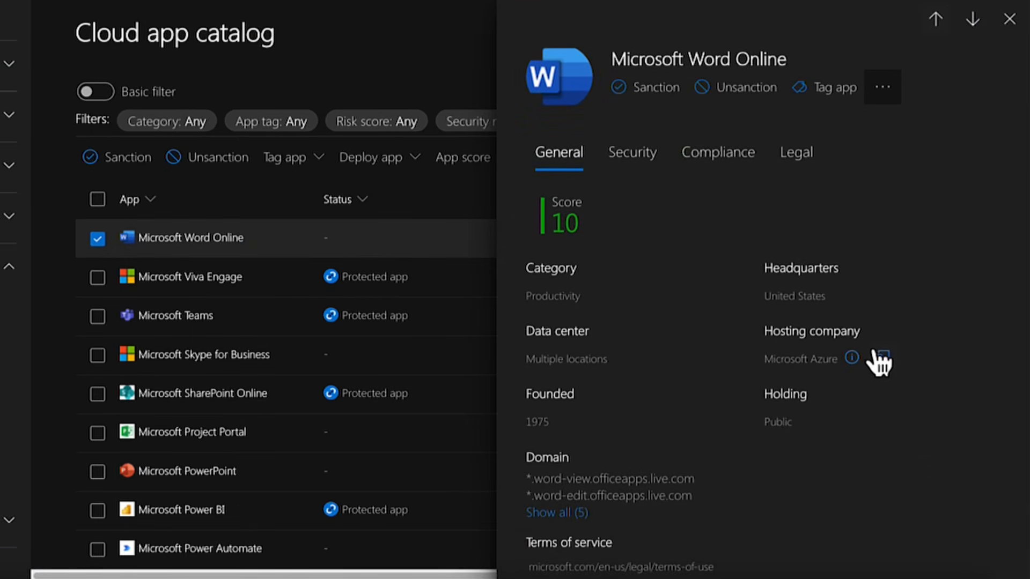
mouse_move(870, 358)
scroll(867, 354, "up", 2)
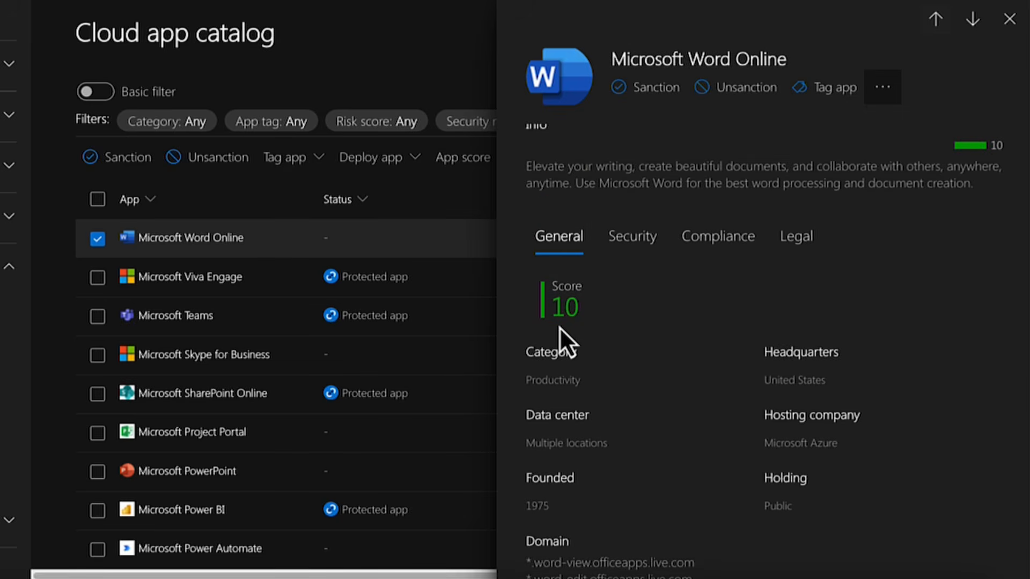
- Examine the Security ratings of Microsoft Word Online, such as encryption, audit trail and authentication support
left_click(634, 248)
scroll(748, 325, "down", 4)
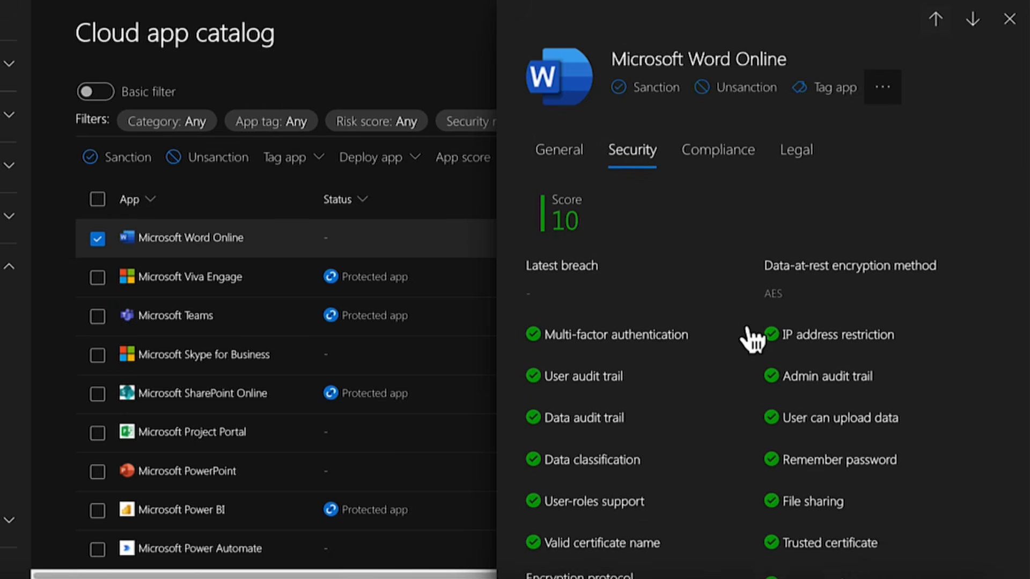
scroll(748, 329, "down", 1)
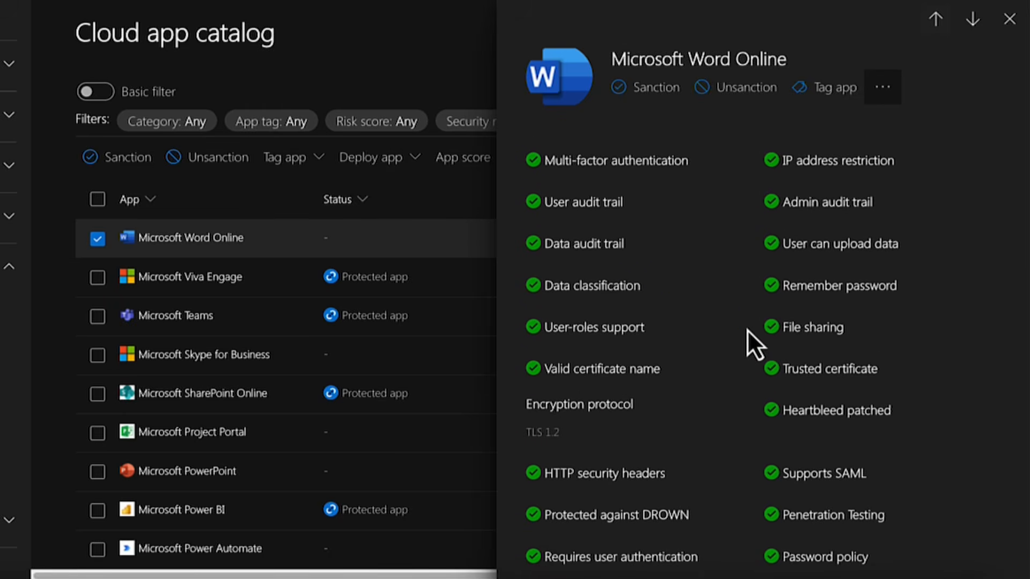
scroll(747, 329, "up", 1)
scroll(748, 329, "down", 1)
scroll(733, 333, "up", 2)
scroll(733, 333, "up", 3)
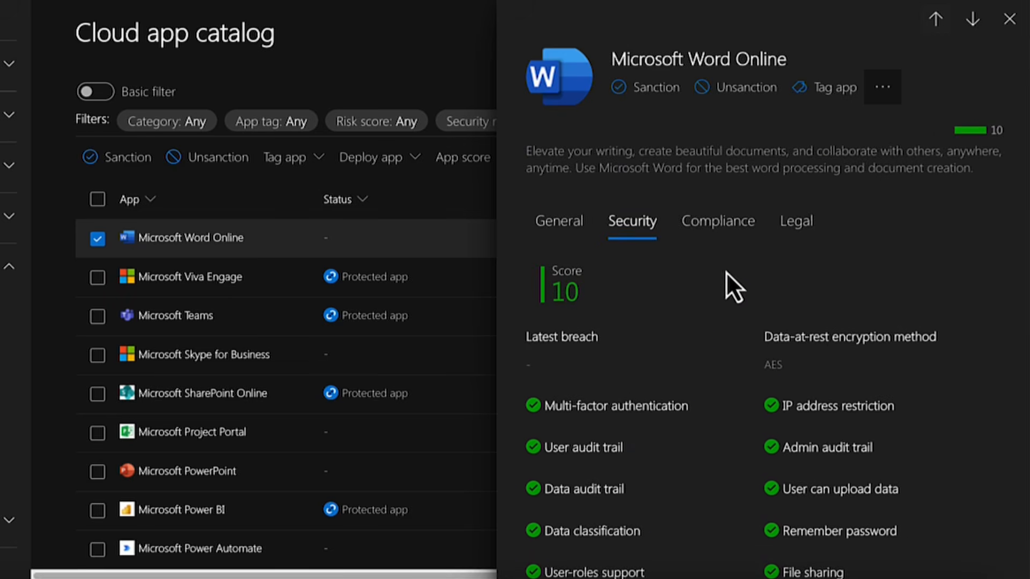
- Check which standards are listed under Compliance for Microsoft Word Online, from ISO 27001 down to FedRAMP level
left_click(716, 237)
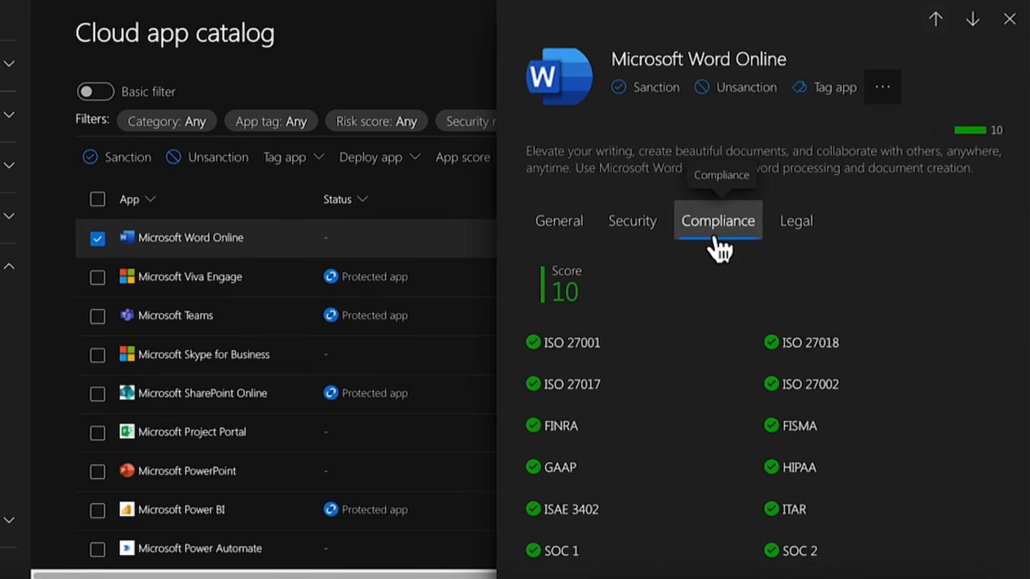
scroll(710, 303, "down", 2)
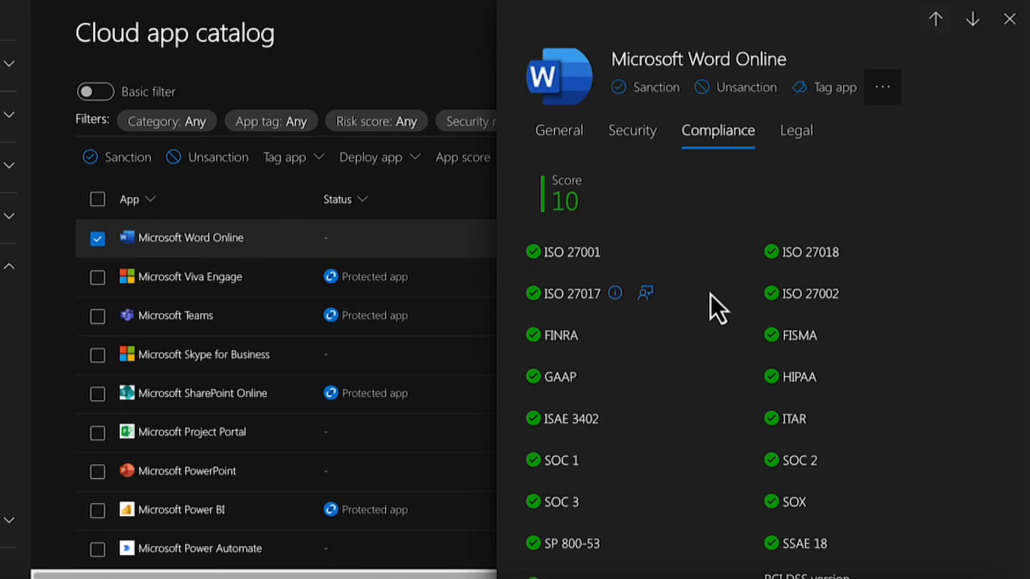
scroll(710, 294, "down", 2)
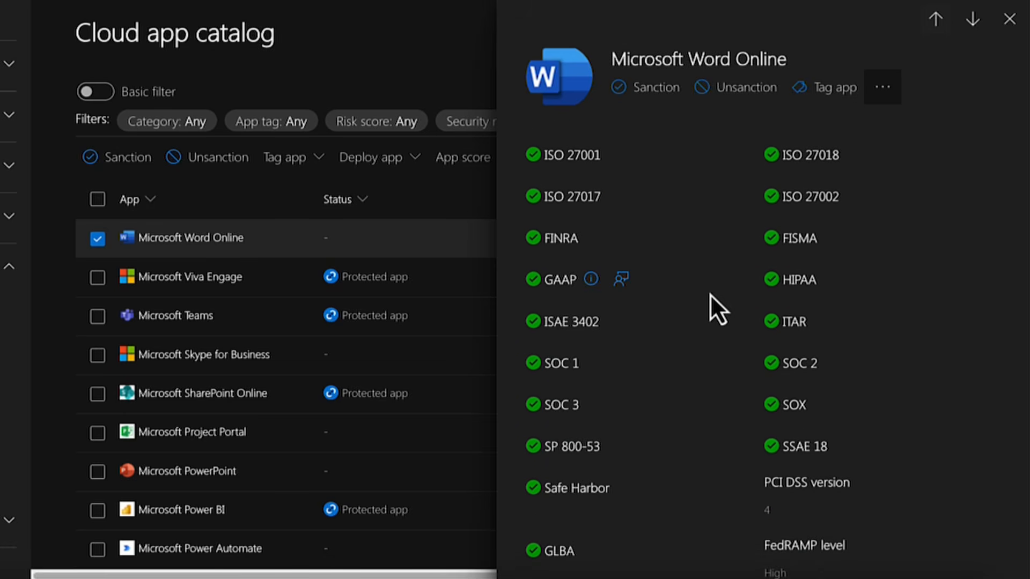
scroll(710, 294, "down", 1)
scroll(710, 294, "up", 5)
- Review the Legal ratings of Microsoft Word Online, including data ownership, data retention policy and GDPR entries
left_click(803, 264)
scroll(766, 299, "down", 2)
scroll(759, 290, "up", 2)
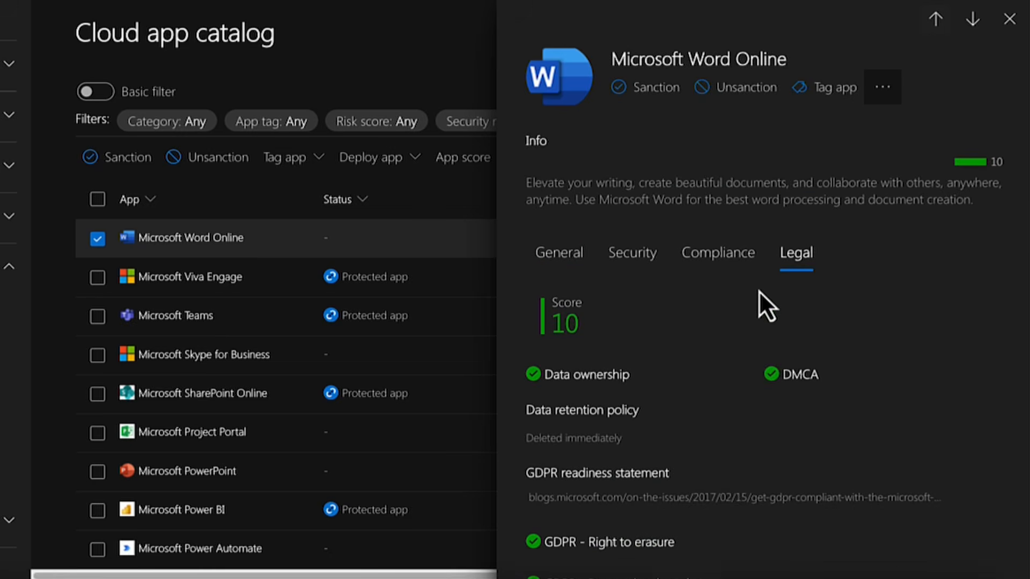
scroll(759, 291, "down", 1)
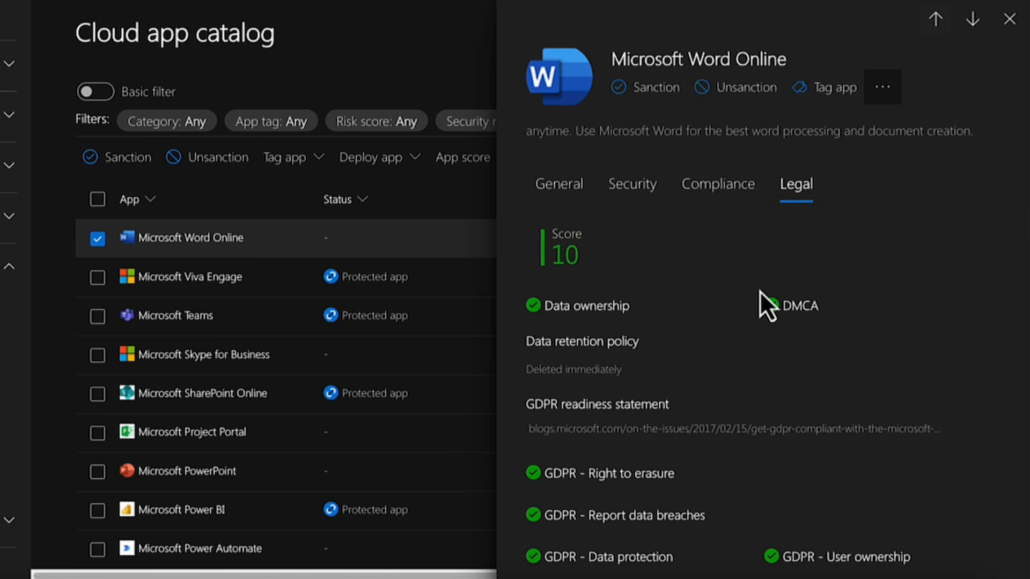
scroll(779, 291, "up", 1)
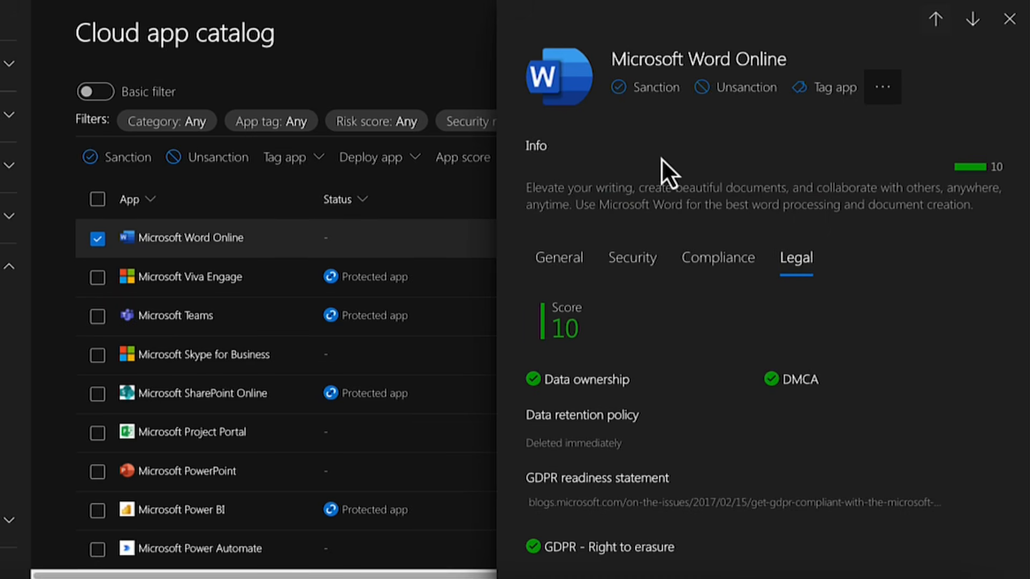
- Sanction Microsoft Word Online, then close its details and deselect it in the catalog
left_click(640, 96)
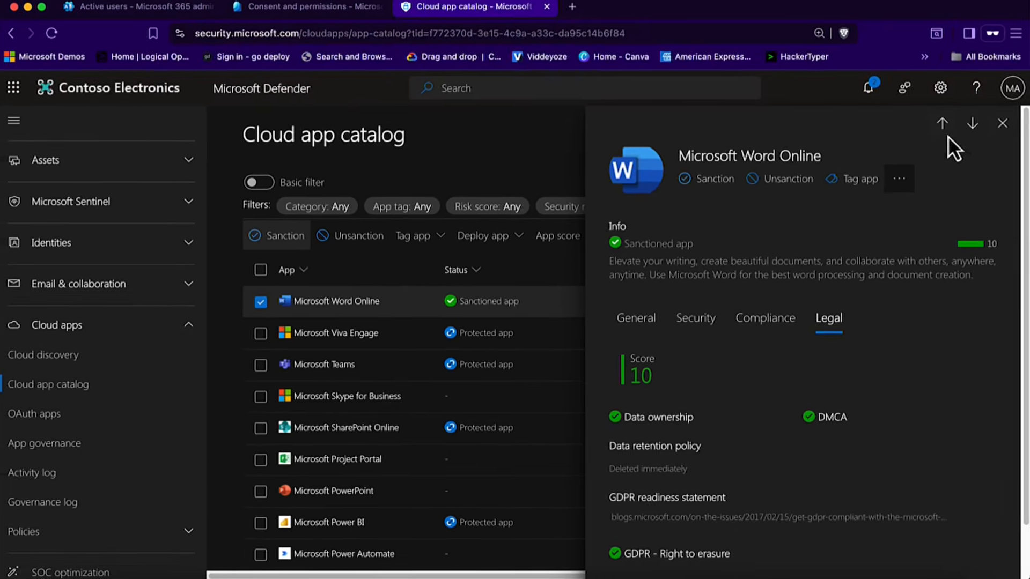
left_click(1005, 127)
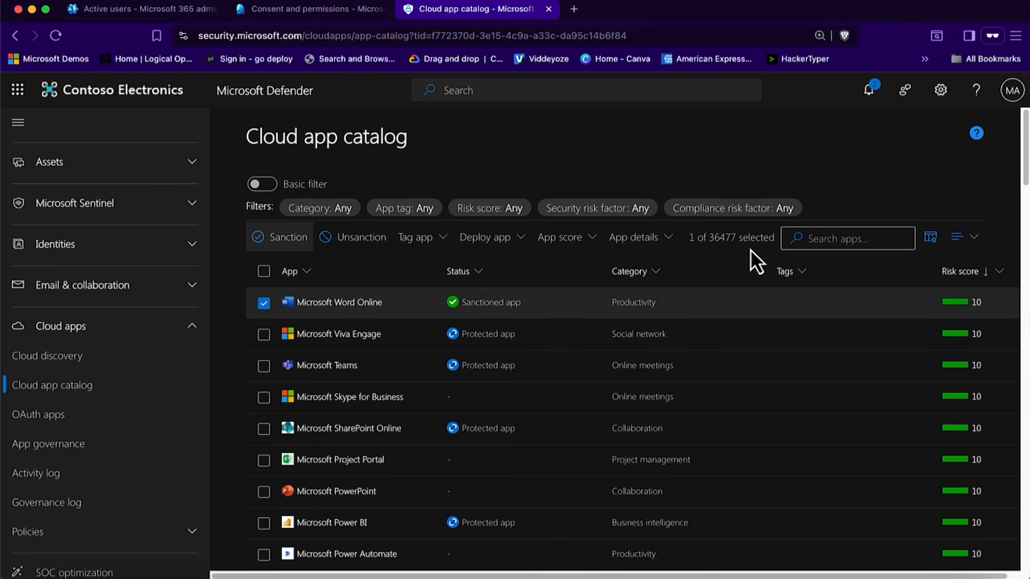
left_click(593, 241)
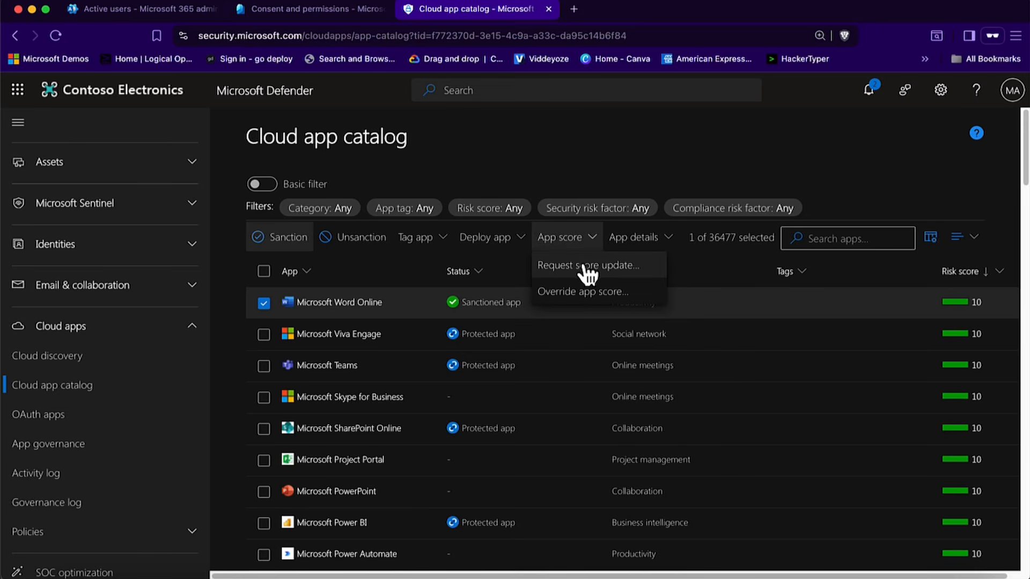
left_click(264, 304)
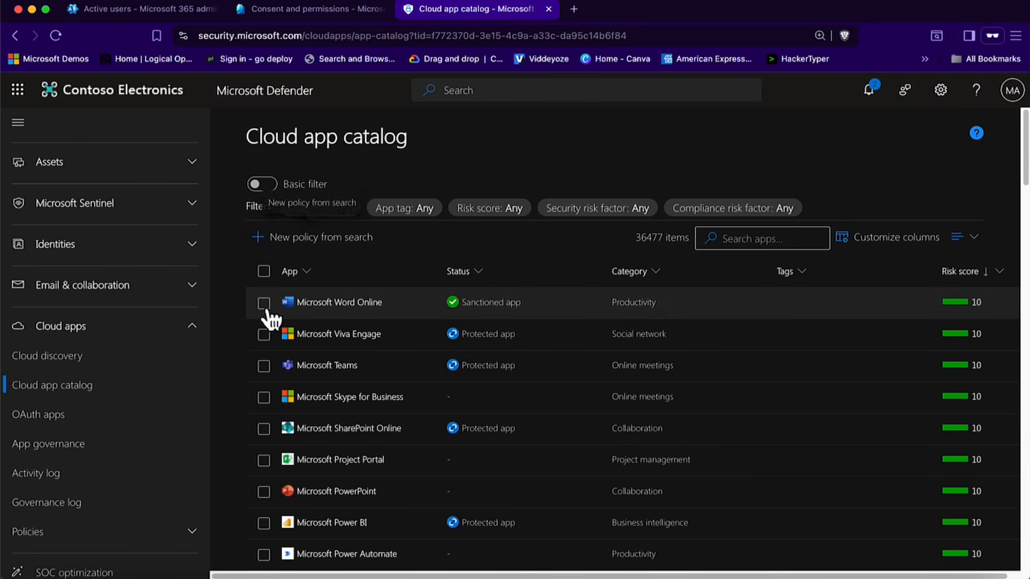
- Filter the app catalog to risk scores 0-2 and look through the matching high-risk apps
left_click(480, 214)
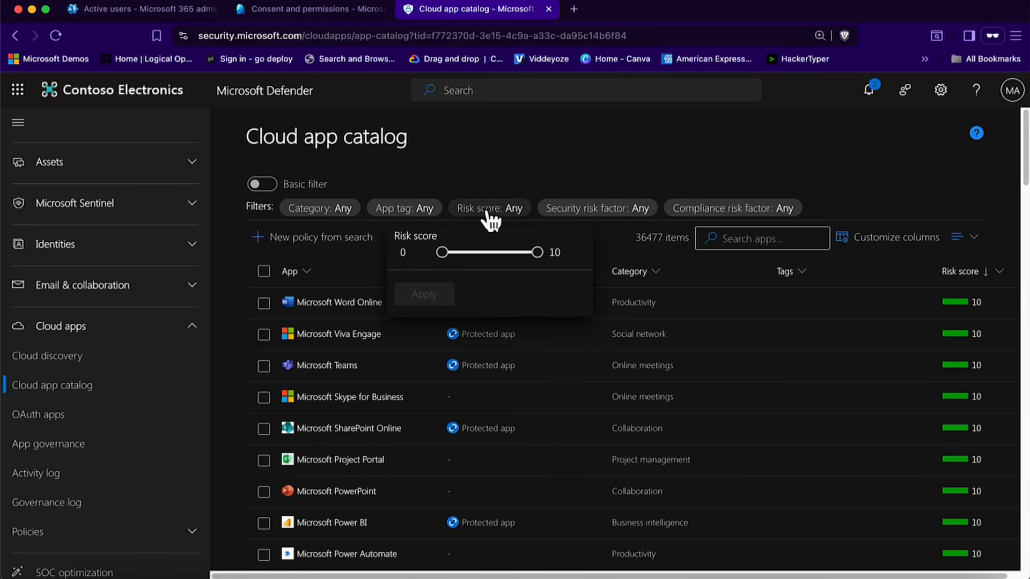
left_click_drag(542, 256, 464, 253)
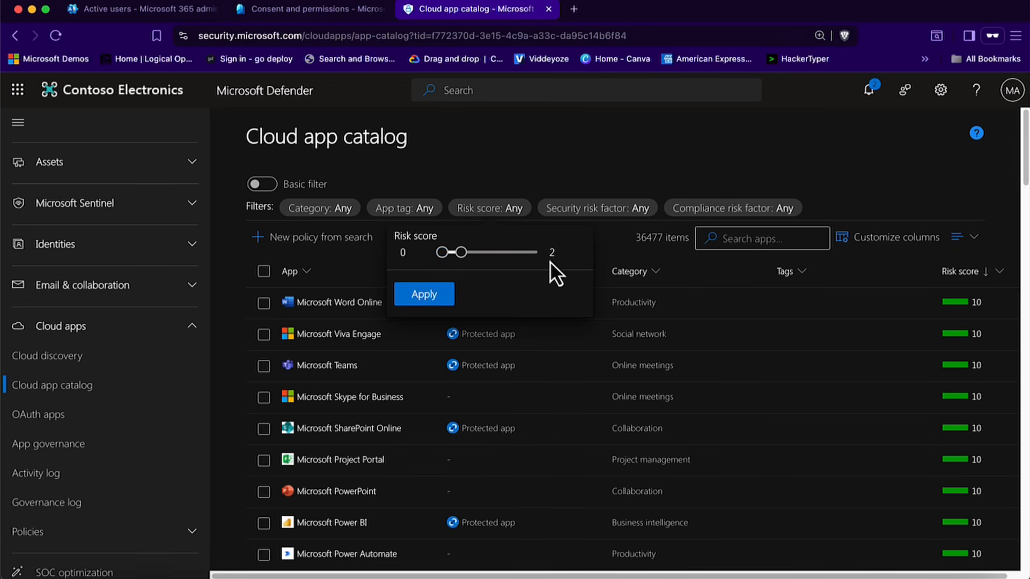
left_click(437, 296)
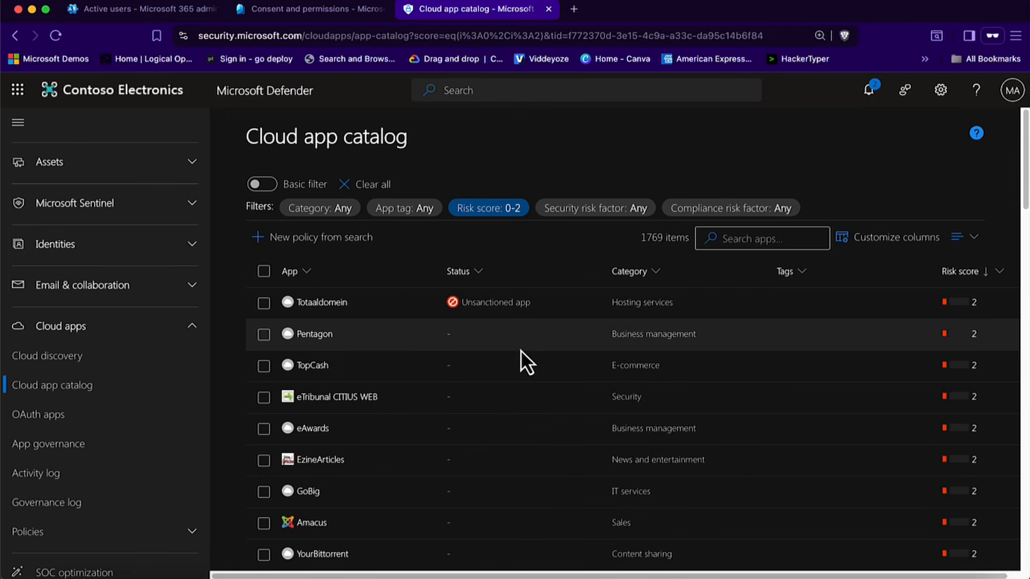
scroll(529, 352, "down", 1)
scroll(530, 344, "down", 3)
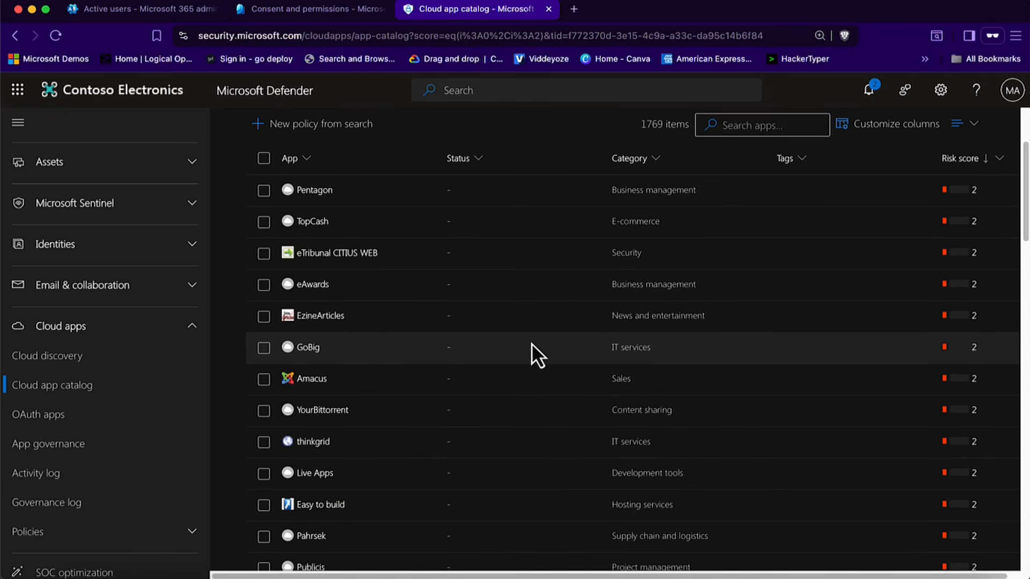
scroll(531, 342, "up", 1)
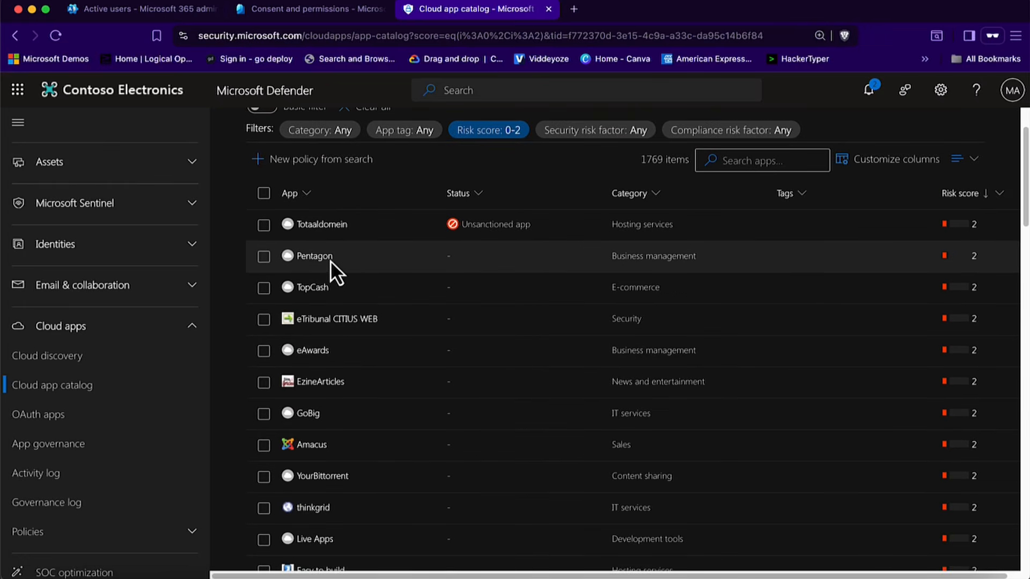
scroll(375, 322, "up", 3)
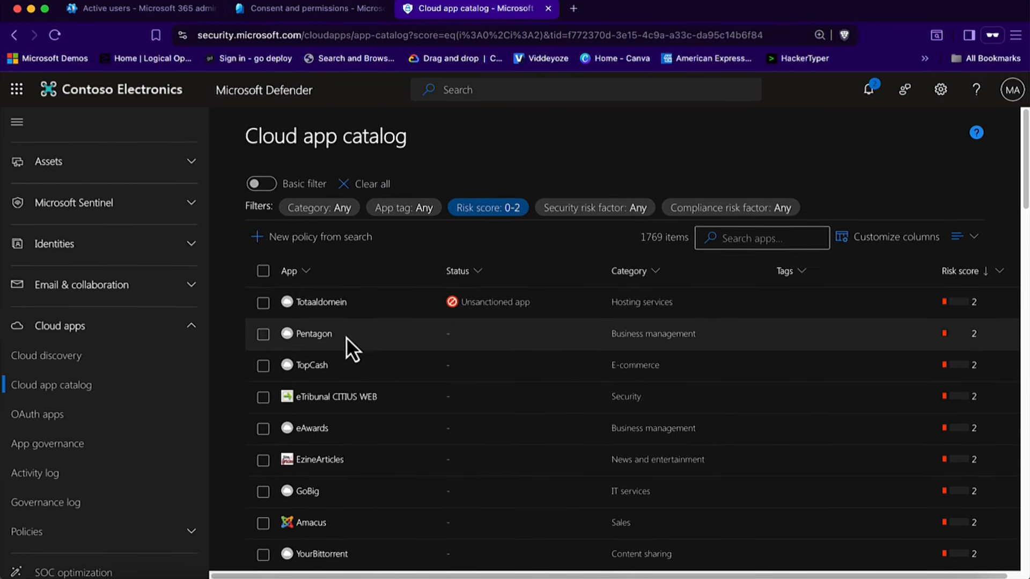
- Open the details of the Pentagon app and review its General information, such as data center, hosting company and domain
left_click(357, 338)
scroll(817, 337, "down", 2)
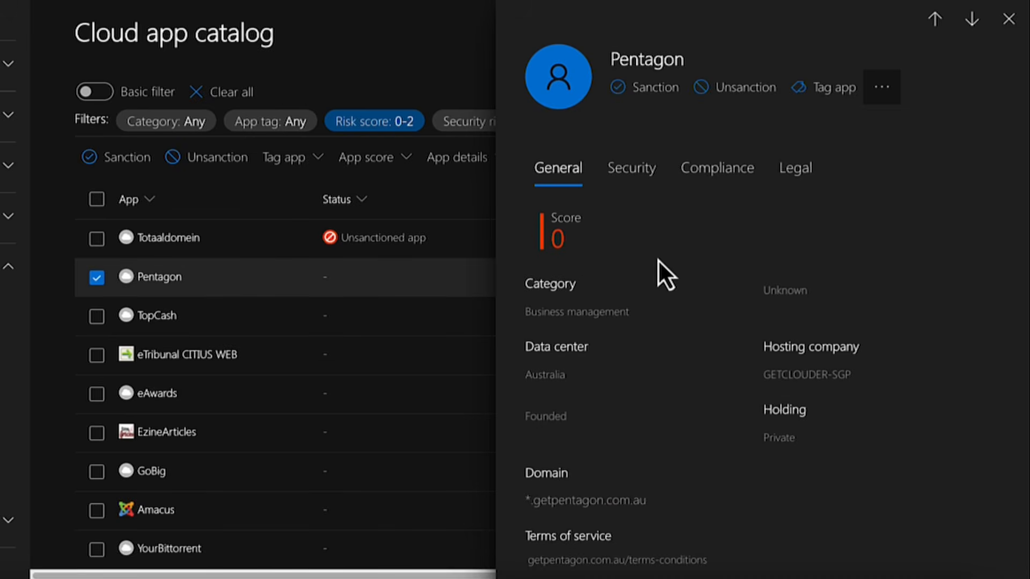
scroll(658, 260, "down", 4)
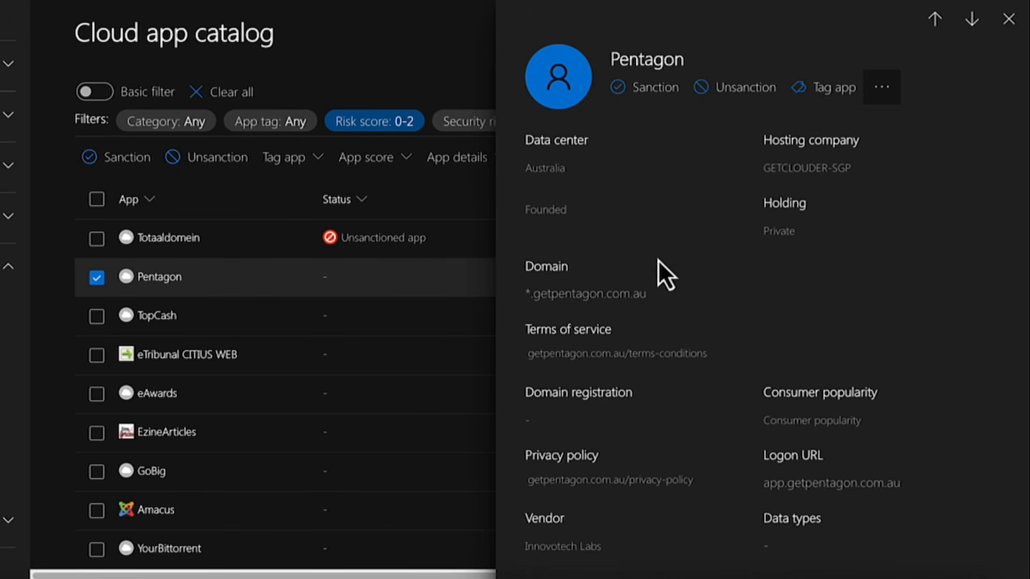
scroll(658, 260, "down", 1)
mouse_move(661, 263)
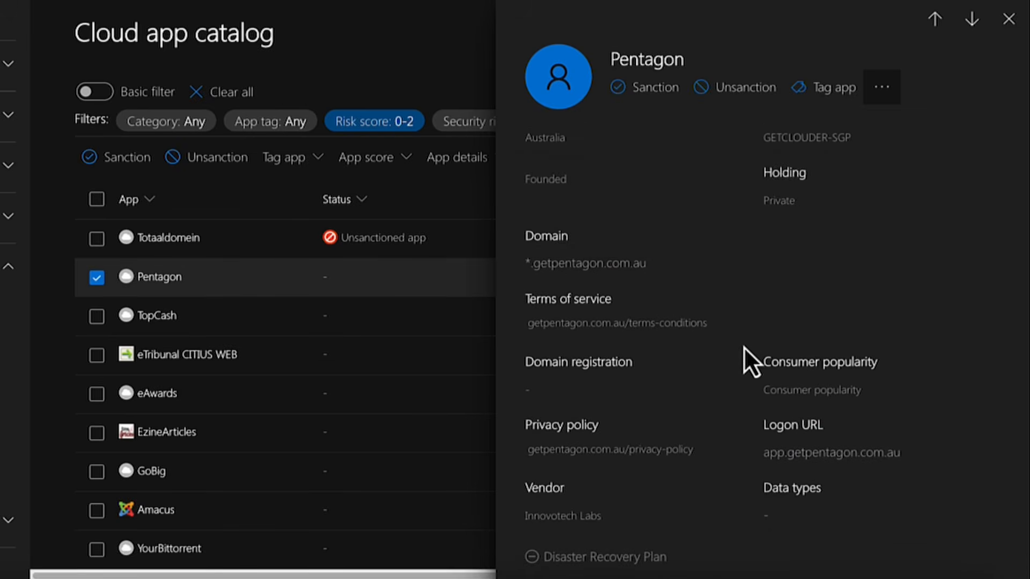
scroll(746, 339, "up", 3)
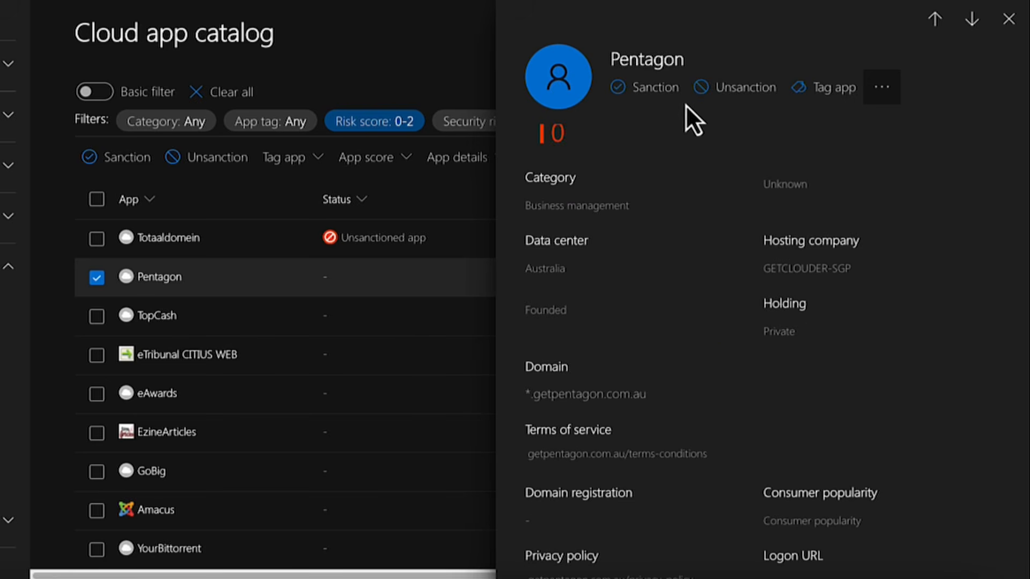
scroll(749, 110, "up", 1)
scroll(672, 218, "up", 5)
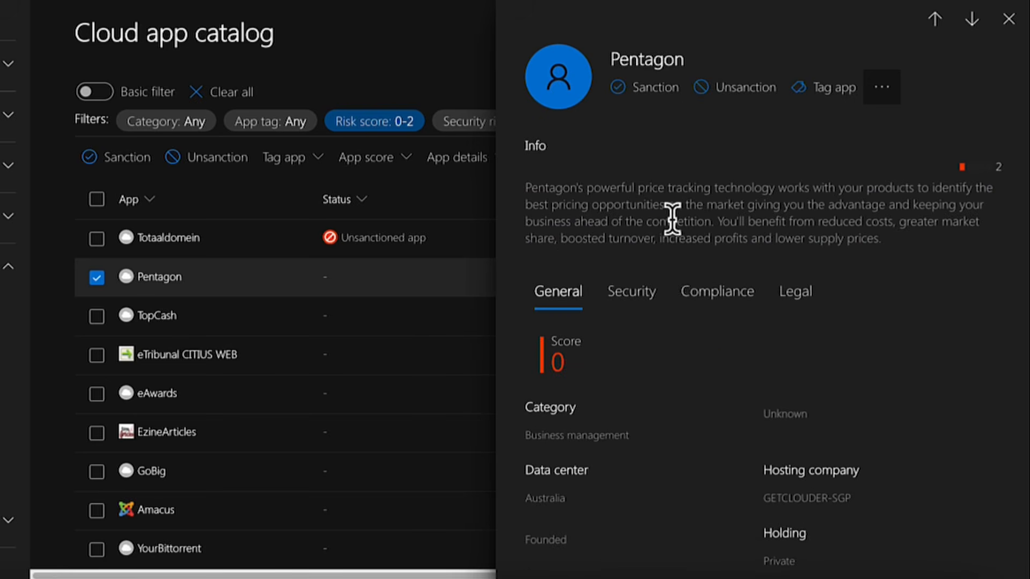
- Examine the Security ratings of the Pentagon app, including encryption, audit trails and HTTP security headers
left_click(649, 292)
scroll(770, 306, "down", 5)
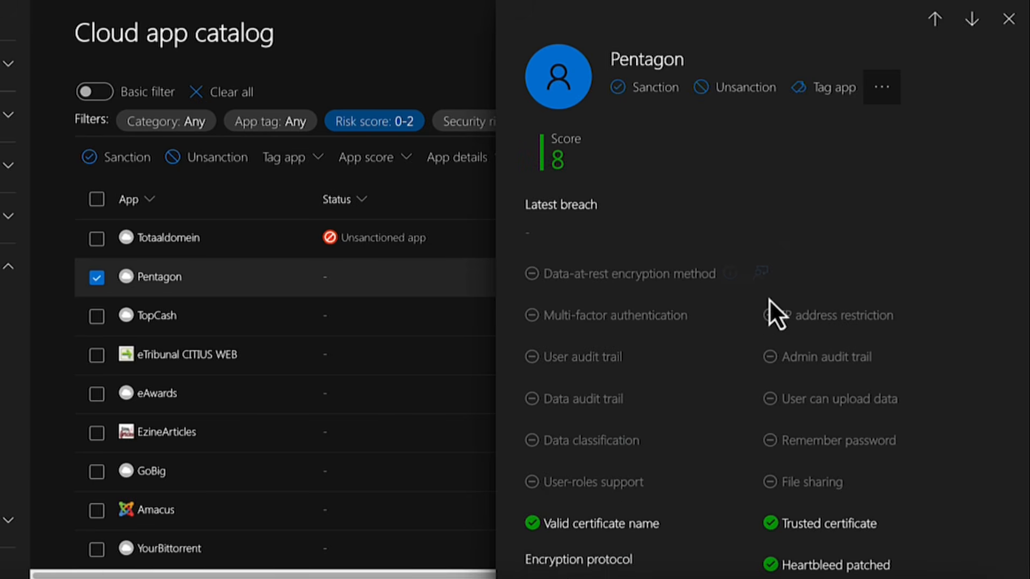
scroll(770, 300, "down", 2)
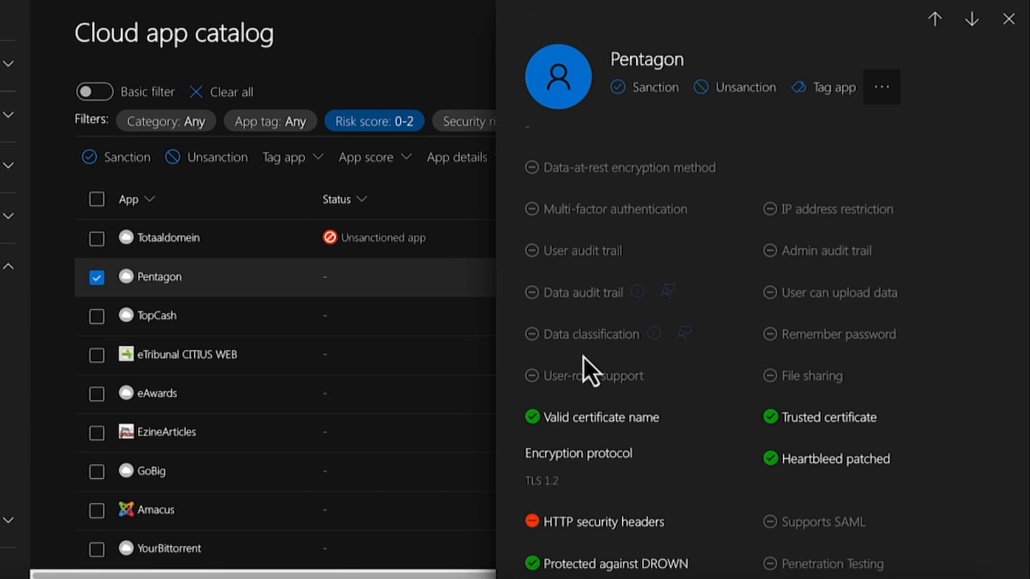
scroll(811, 432, "down", 1)
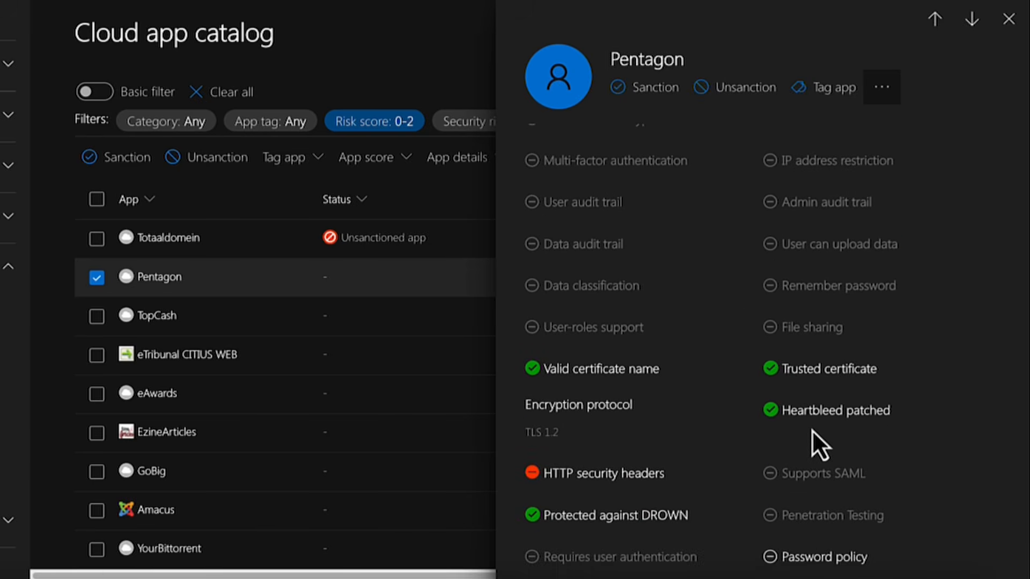
scroll(681, 321, "up", 8)
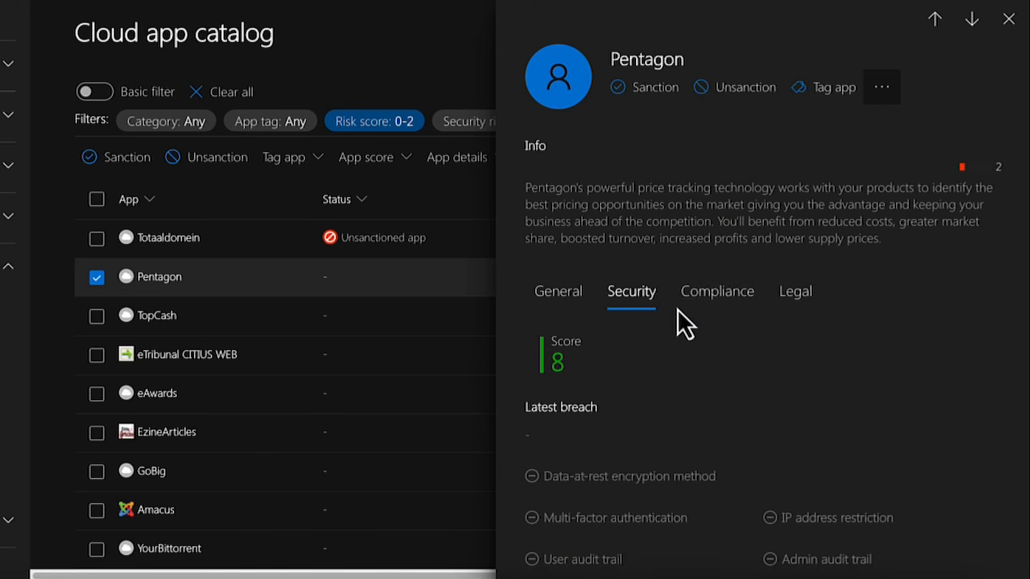
- Review the Compliance standards of the Pentagon app and check its Legal ratings for data ownership and GDPR
left_click(692, 296)
scroll(732, 336, "down", 3)
scroll(732, 327, "down", 6)
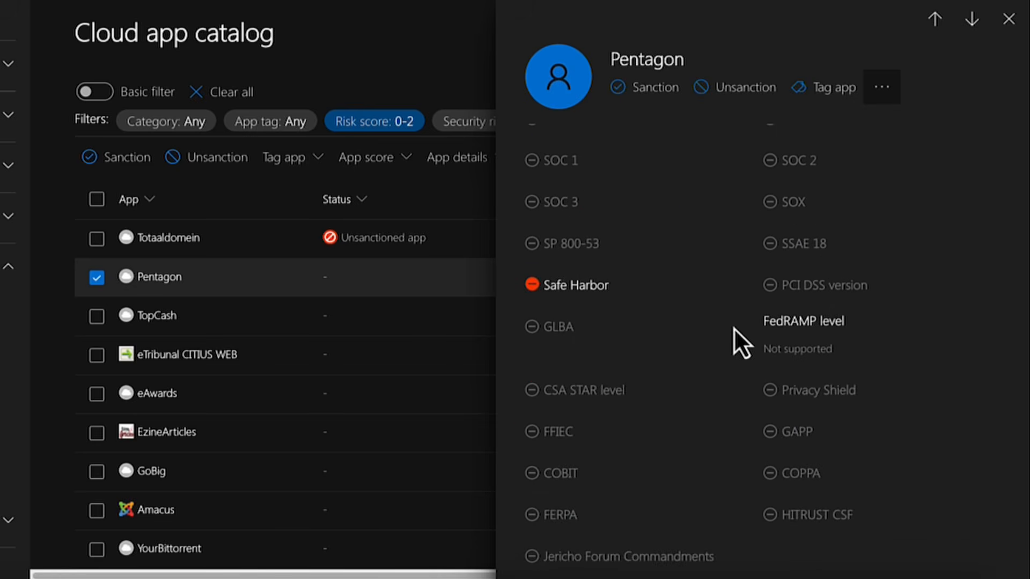
scroll(733, 329, "up", 6)
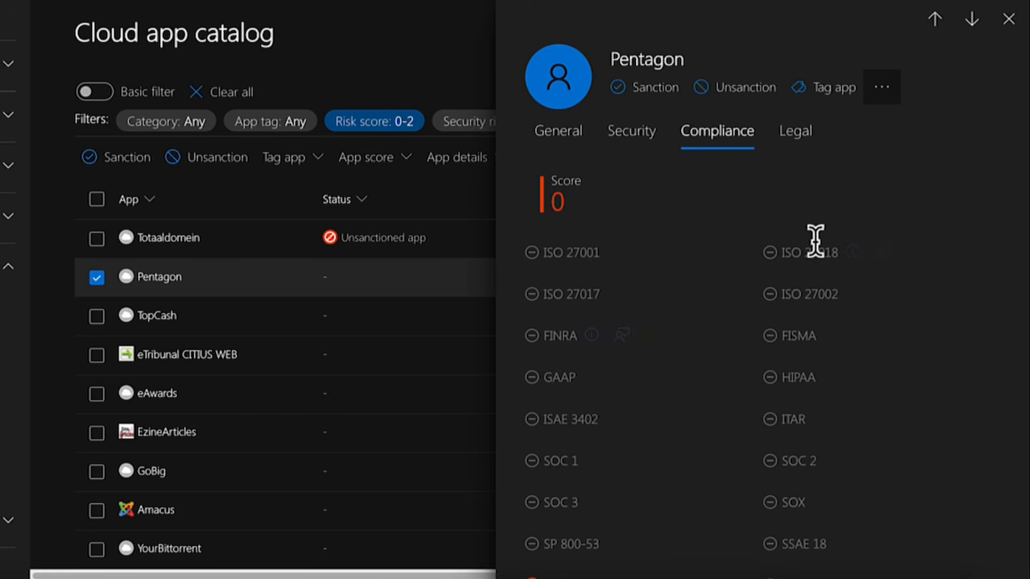
left_click(803, 135)
scroll(799, 326, "down", 1)
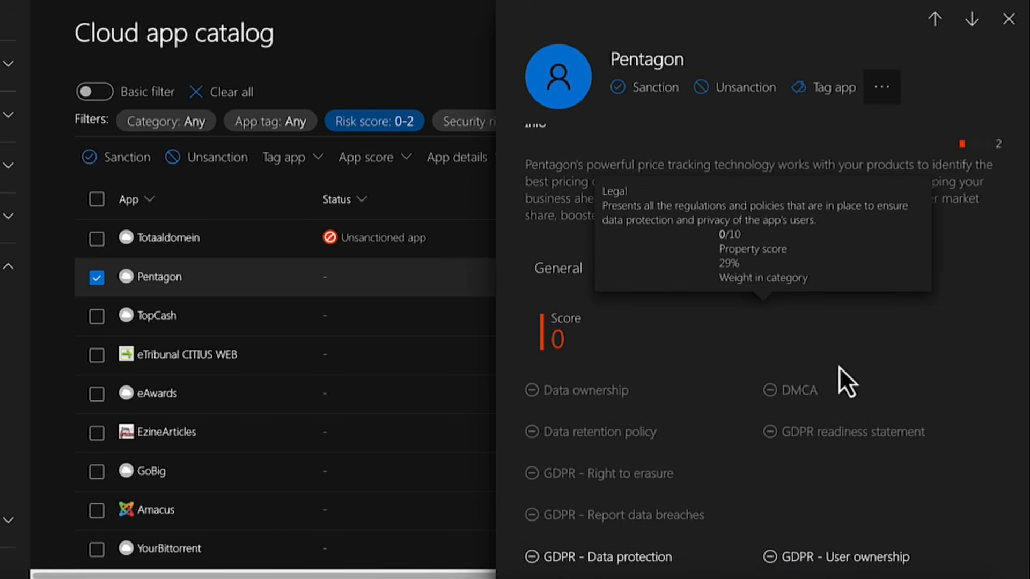
- Check the additional actions offered for the Pentagon app, and read and dismiss the Disclaimer on catalog information
scroll(841, 368, "up", 1)
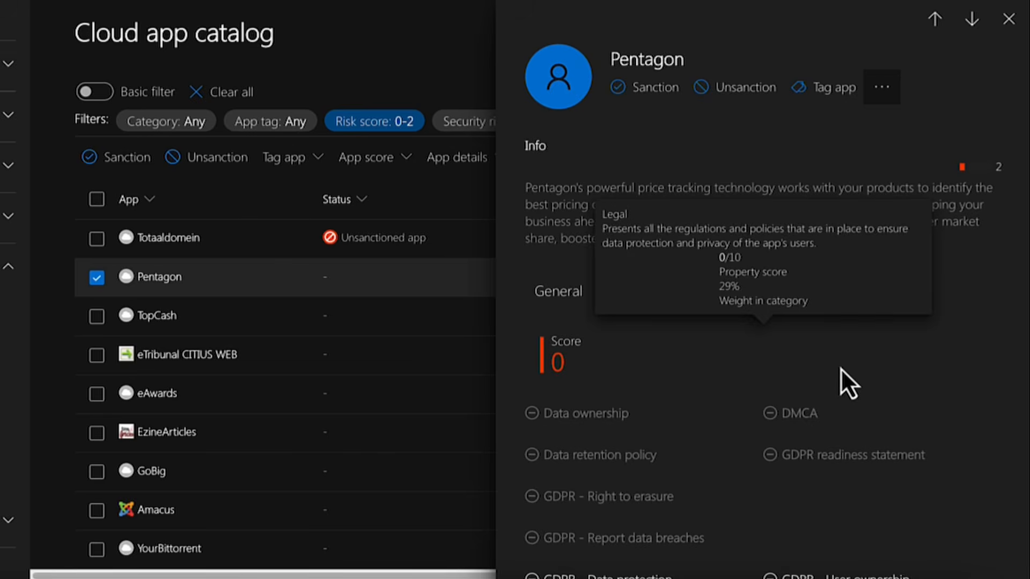
left_click(557, 302)
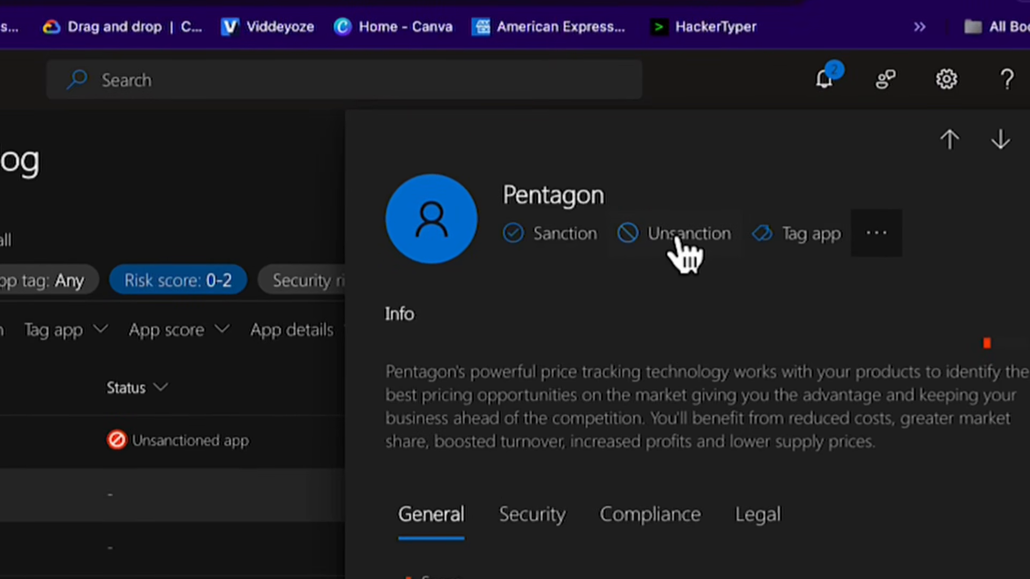
left_click(878, 233)
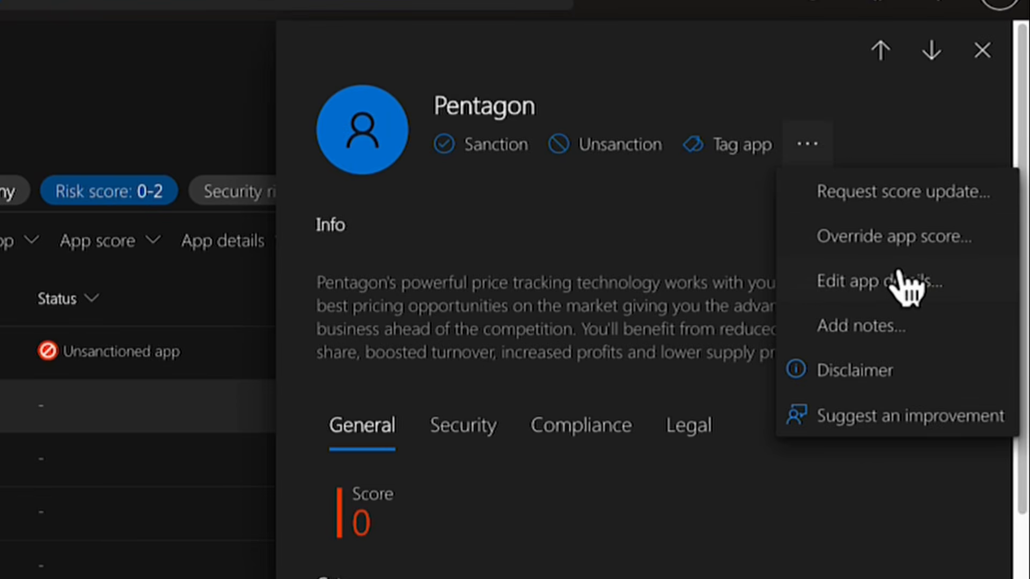
left_click(541, 270)
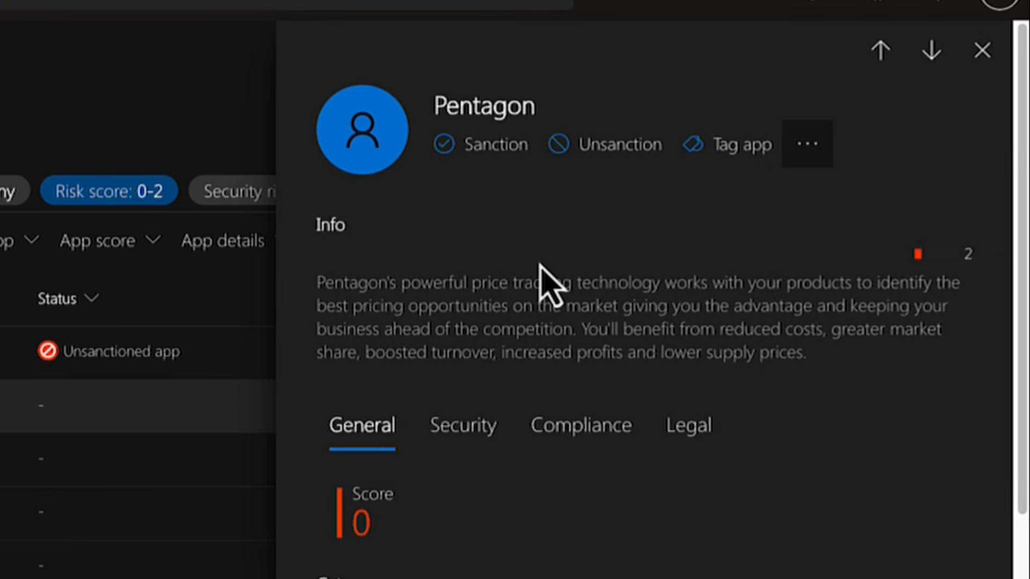
left_click(811, 146)
left_click(855, 369)
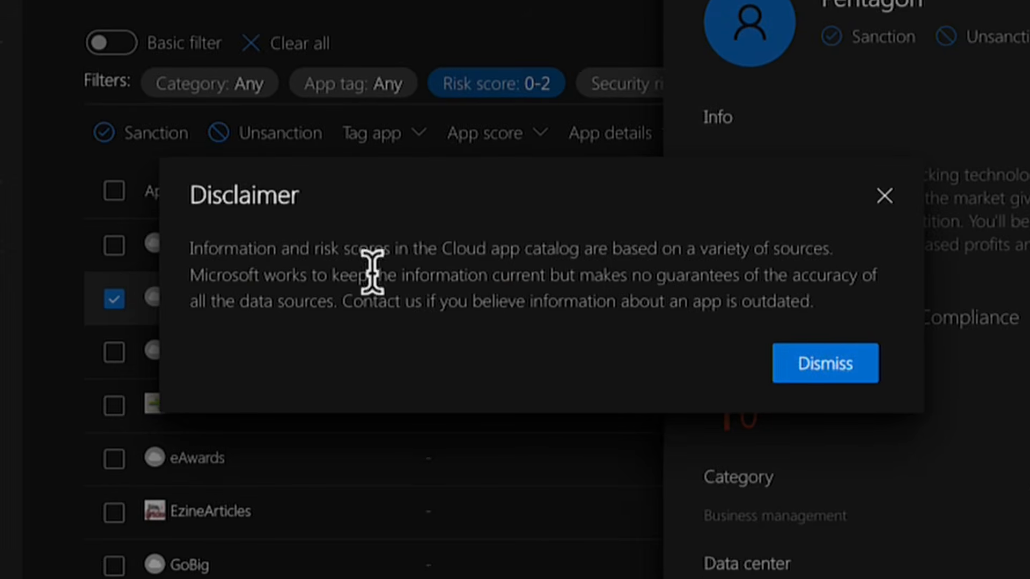
left_click(786, 367)
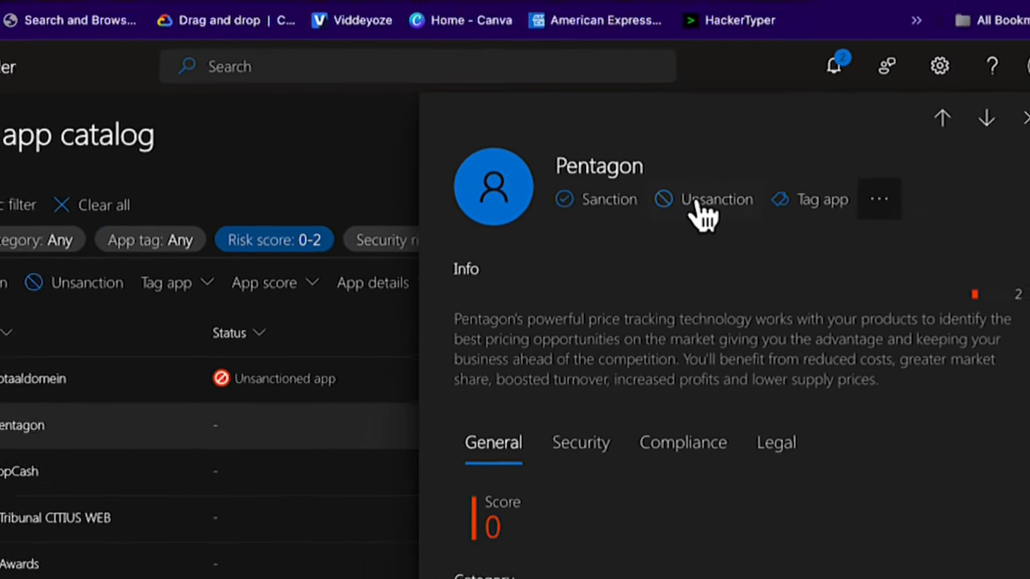
- Tag the Pentagon app as unsanctioned, close its details and clear its selection in the catalog
left_click(661, 212)
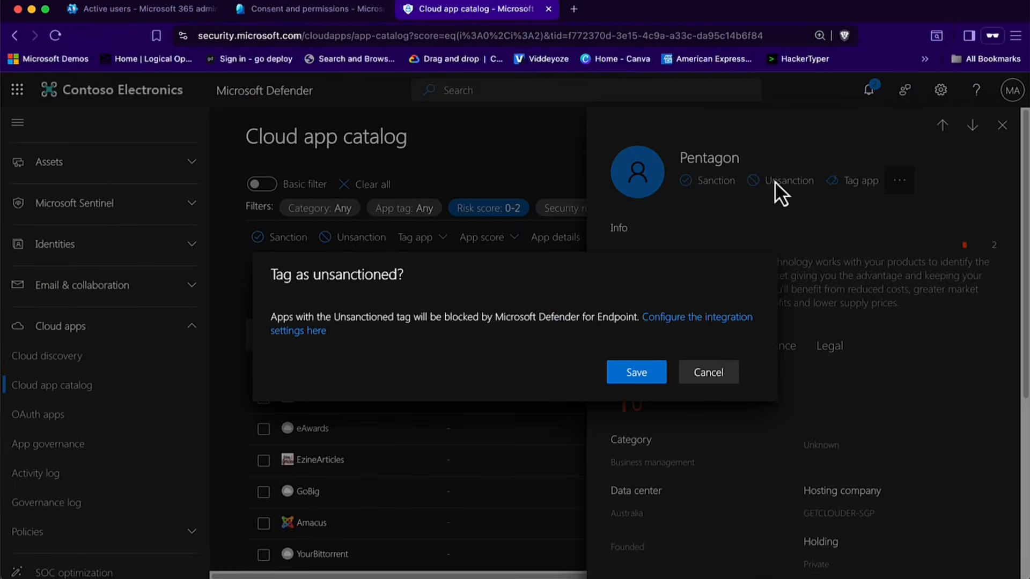
left_click(643, 378)
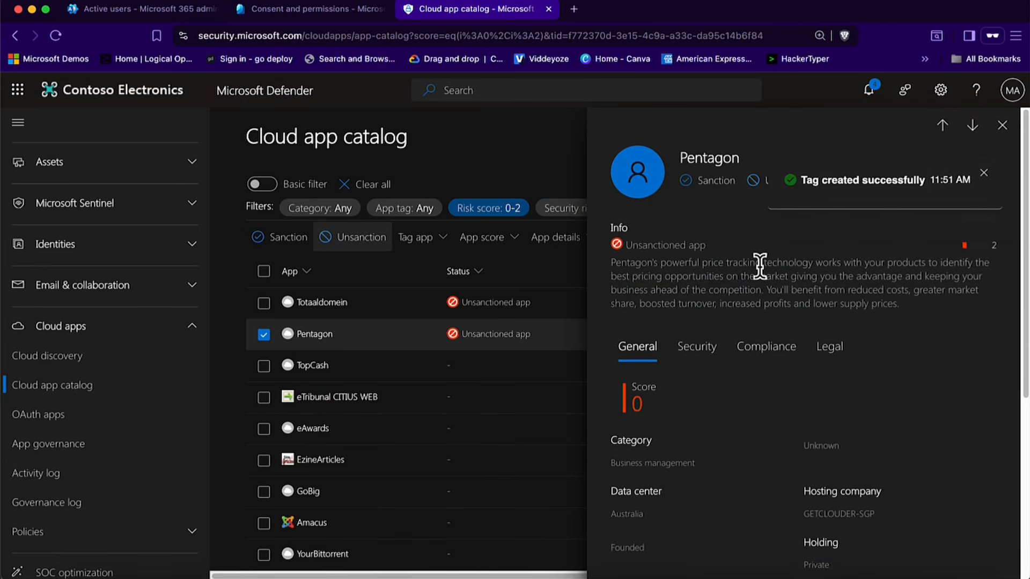
left_click(1002, 126)
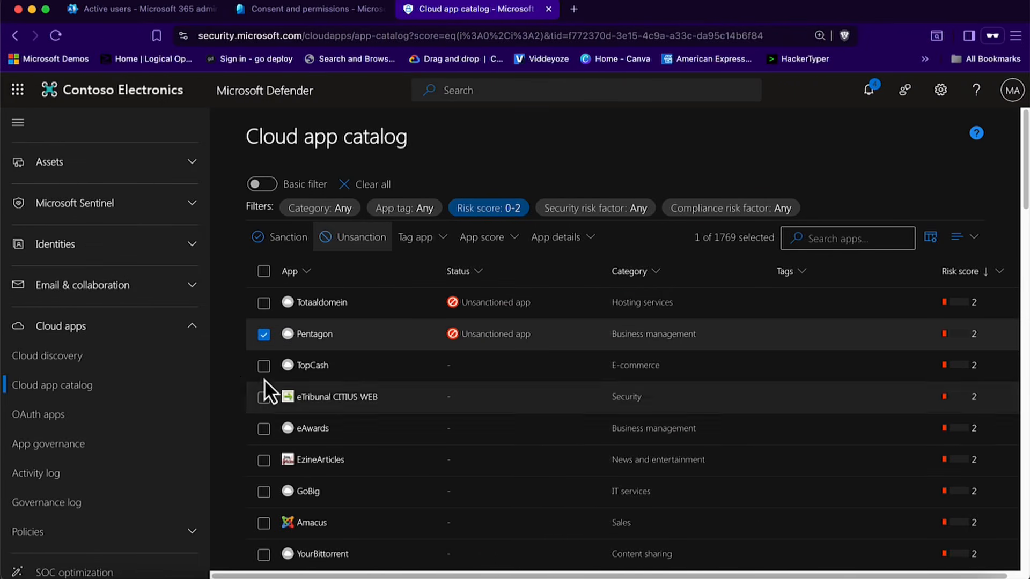
left_click(263, 337)
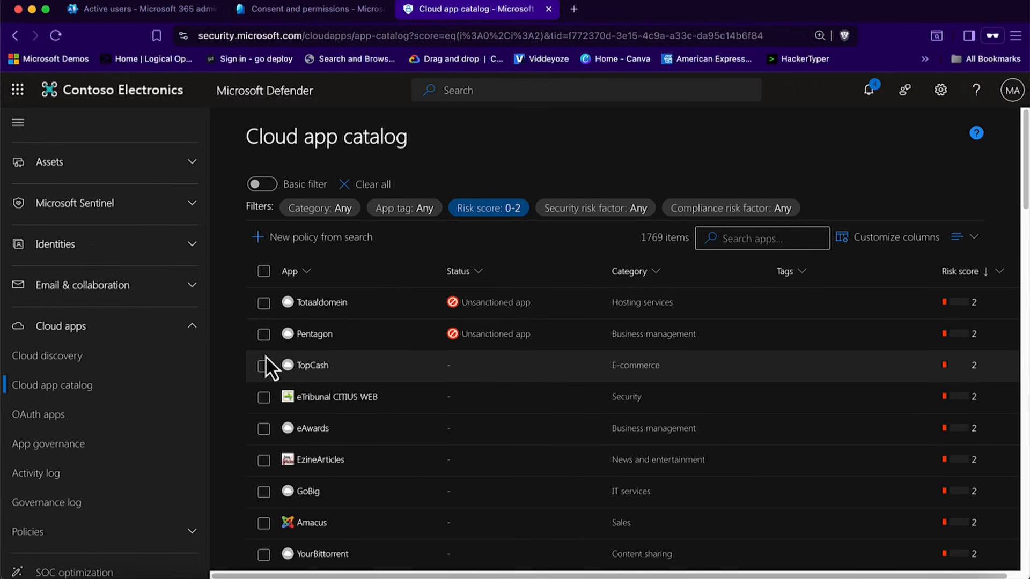
- Open Cloud discovery and review the dashboard's app, IP address, user and traffic totals along with the app categories
left_click(60, 359)
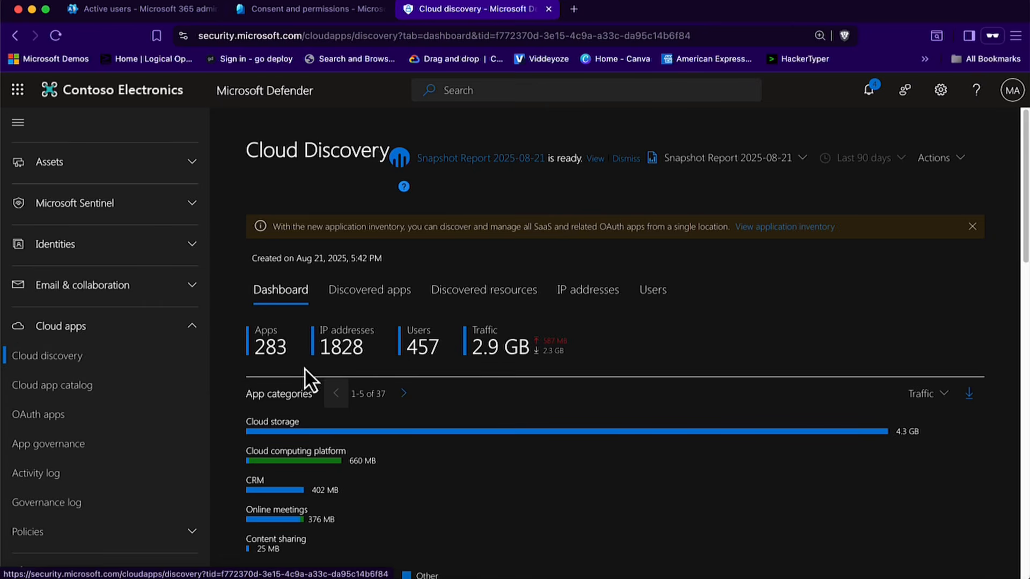
scroll(356, 374, "down", 2)
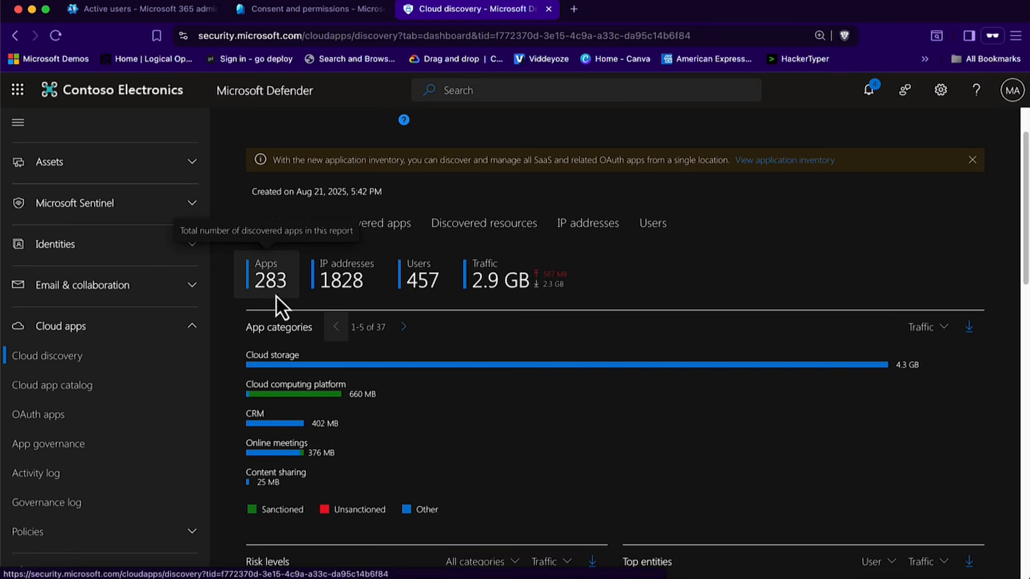
scroll(279, 303, "up", 2)
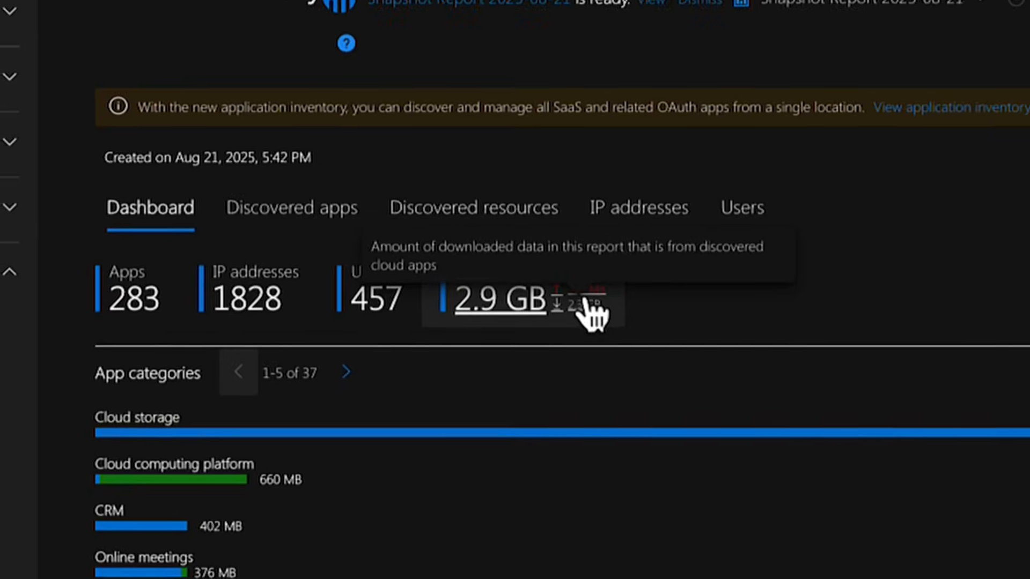
scroll(506, 429, "down", 2)
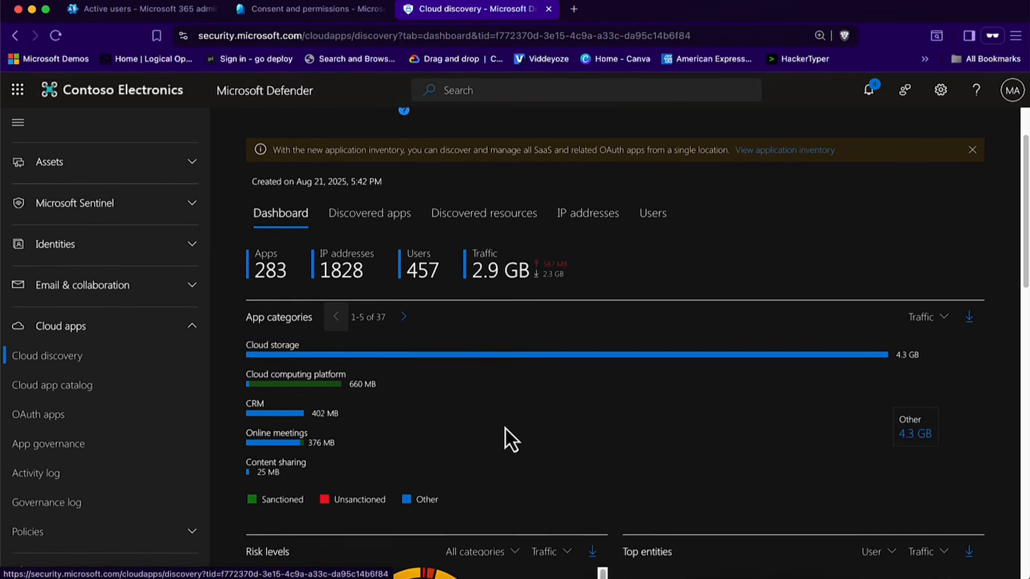
scroll(504, 427, "down", 3)
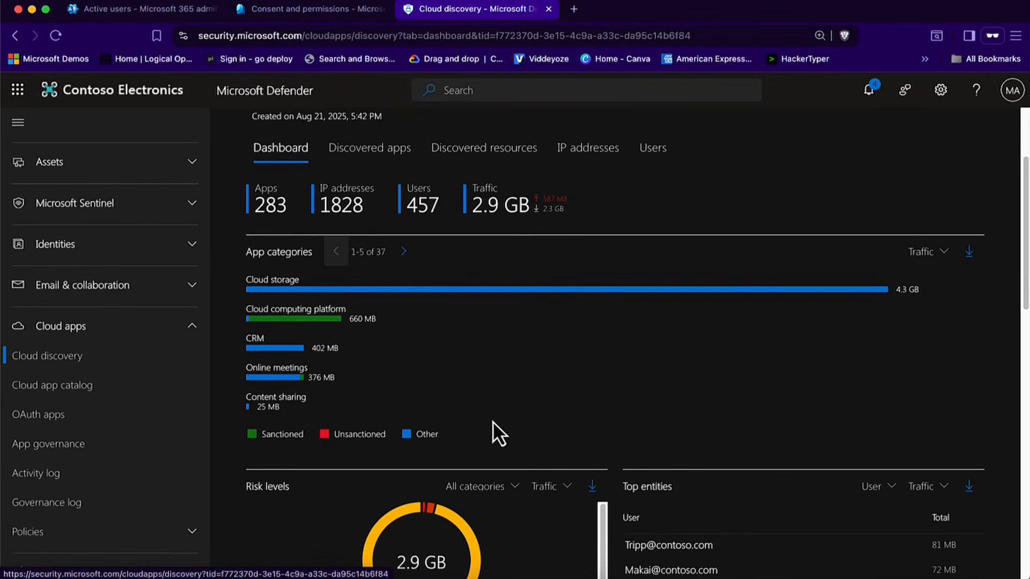
scroll(490, 420, "down", 2)
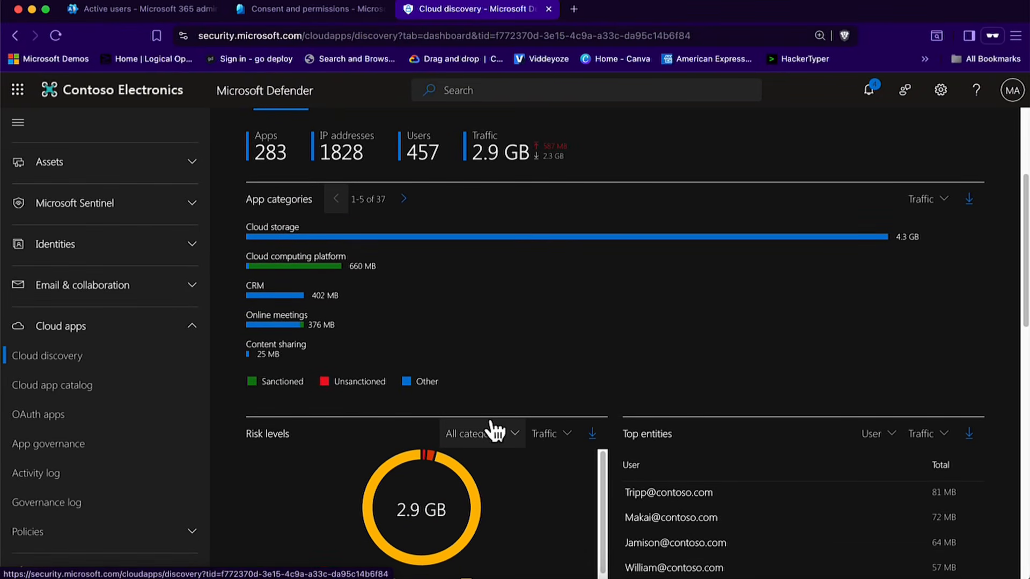
- Examine the risk levels chart and the top entities by traffic on the Cloud Discovery dashboard
scroll(490, 429, "down", 3)
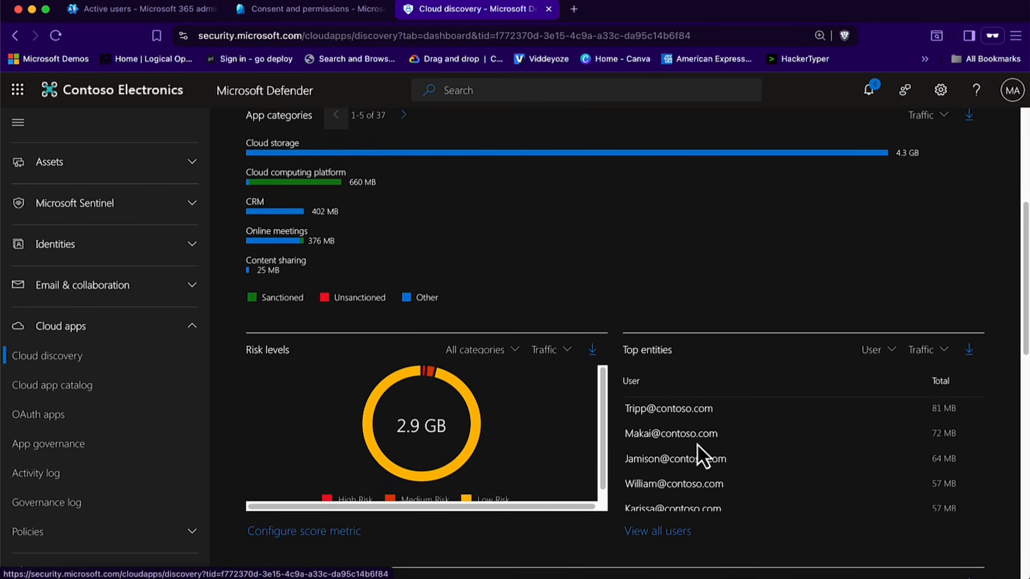
scroll(707, 413, "down", 3)
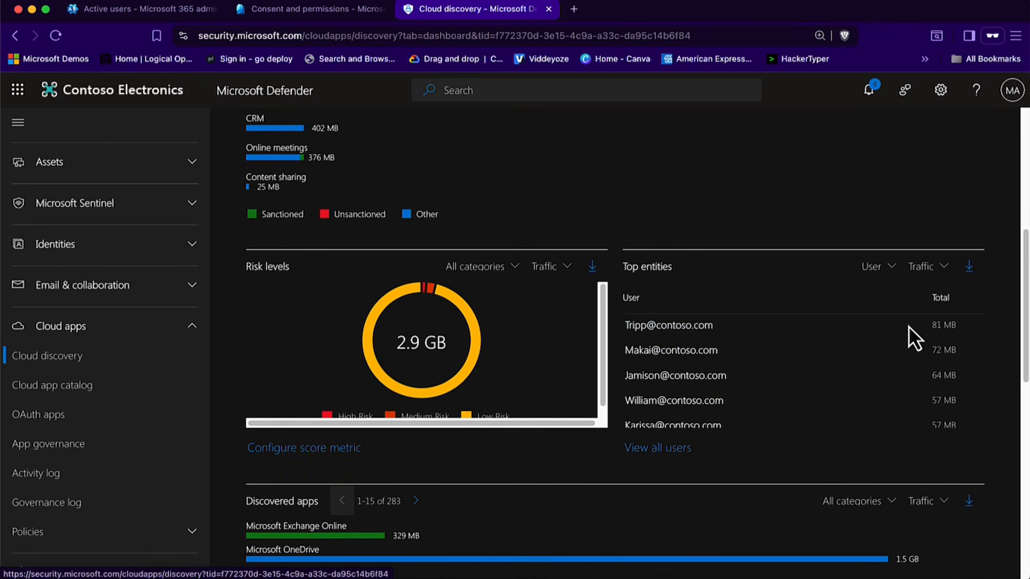
scroll(857, 403, "down", 5)
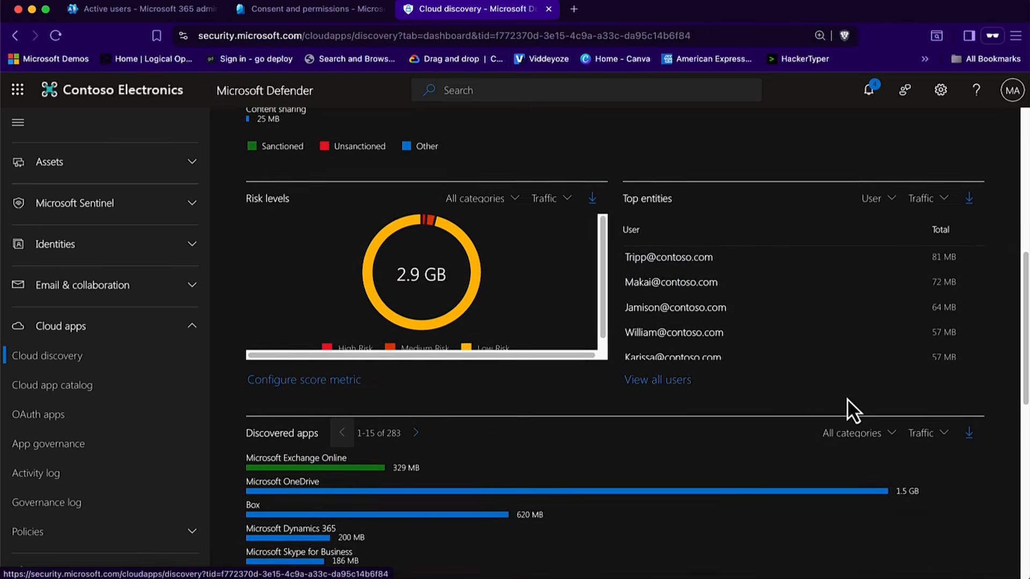
- Review the traffic of the discovered apps and inspect the France and Russia markers on the Apps headquarters location map
scroll(837, 404, "down", 4)
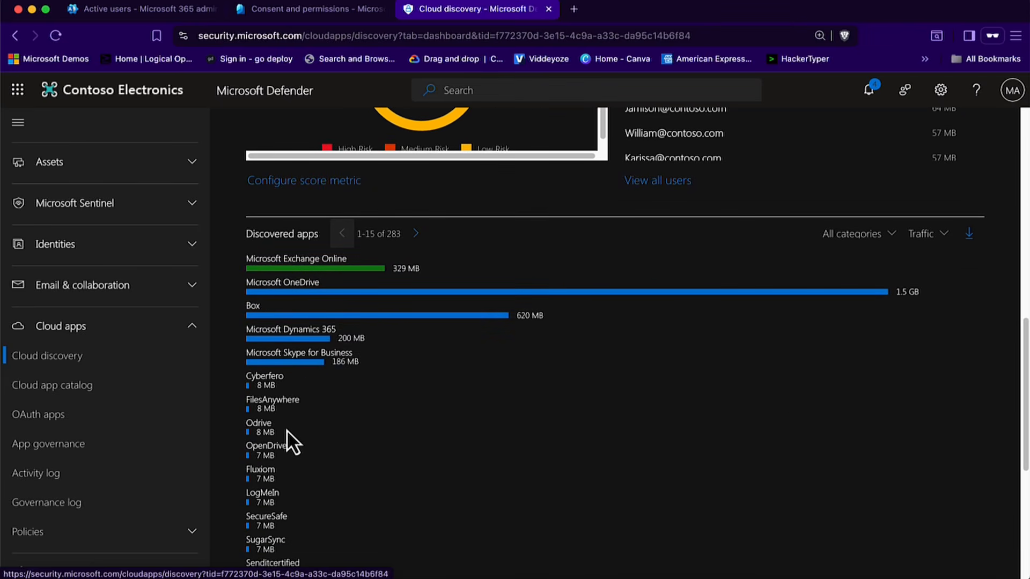
scroll(288, 420, "down", 2)
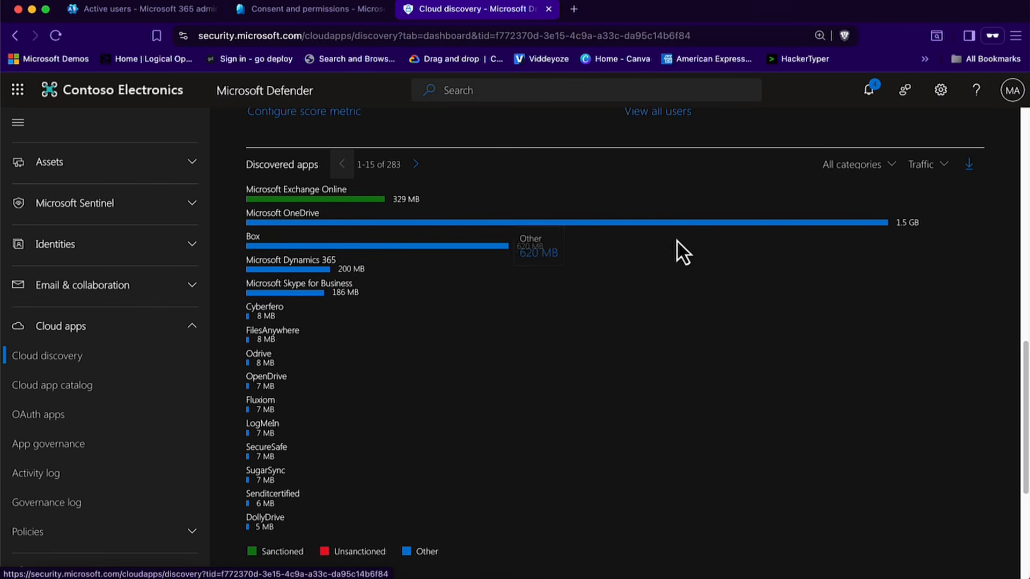
scroll(645, 245, "down", 6)
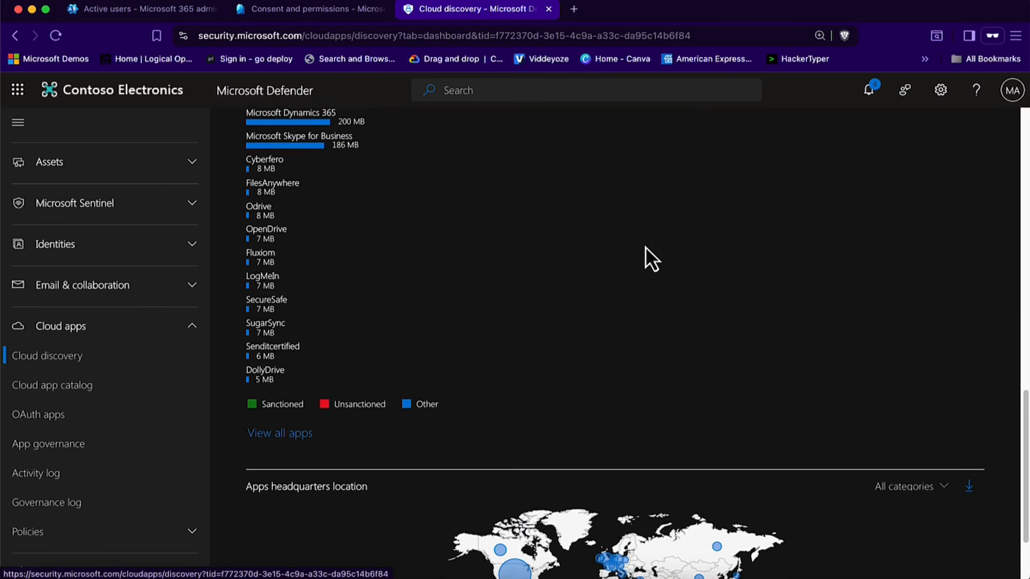
scroll(645, 246, "down", 1)
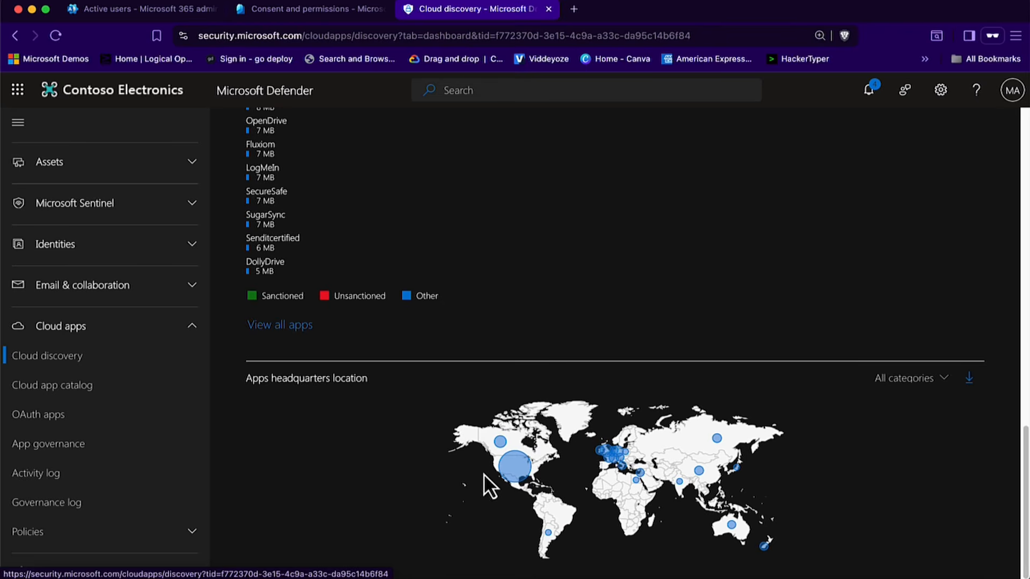
mouse_move(612, 462)
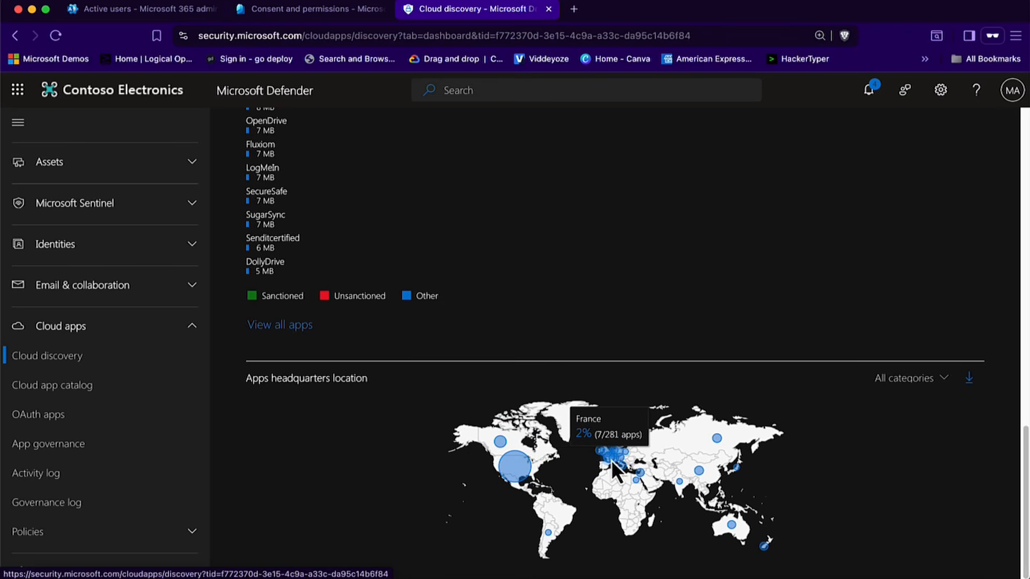
mouse_move(720, 441)
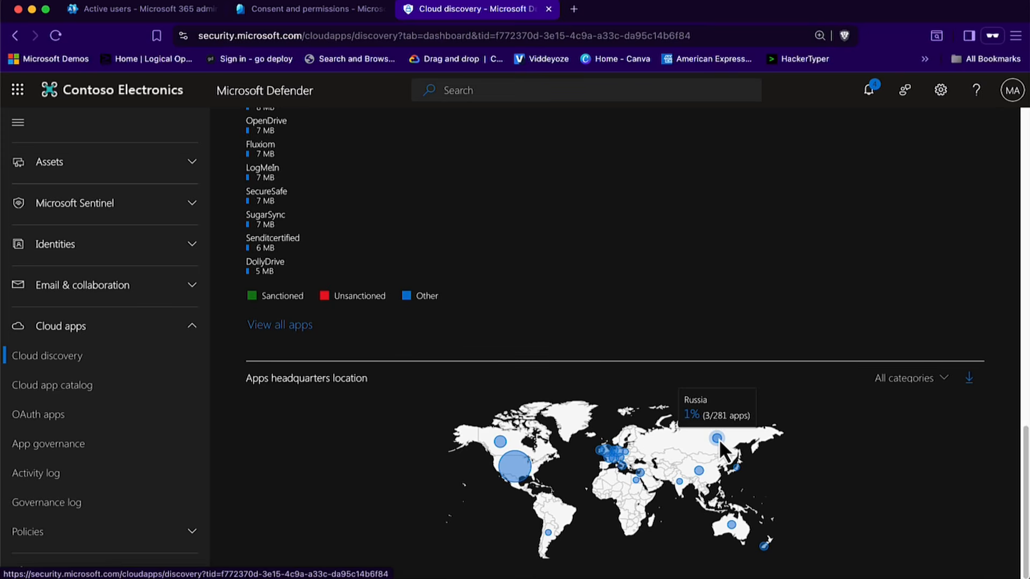
- Compare low-risk and high-risk traffic in the Risk levels chart and open the discovered apps behind the high-risk segment
scroll(549, 343, "up", 10)
scroll(562, 330, "up", 3)
mouse_move(471, 326)
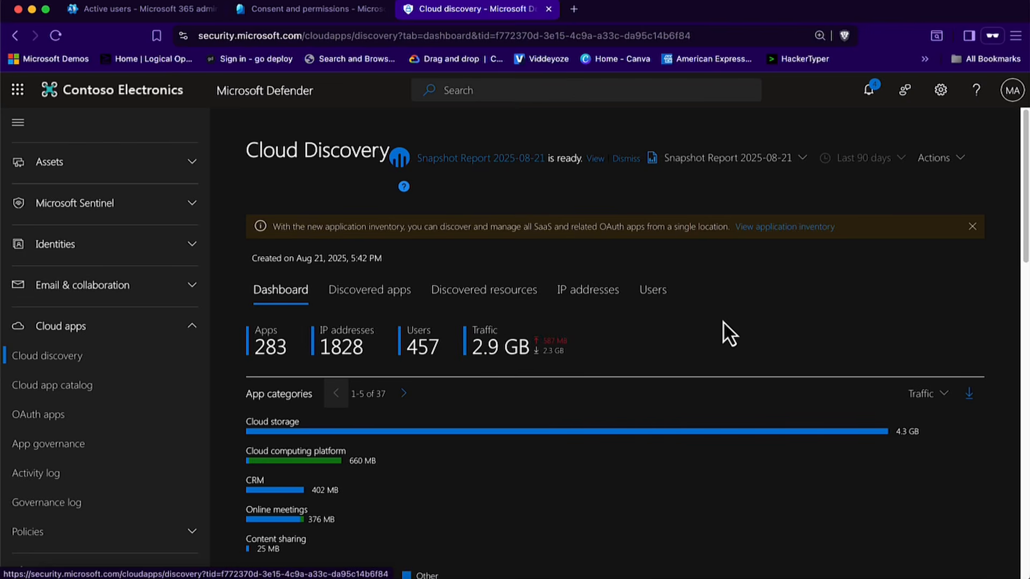
scroll(707, 321, "down", 3)
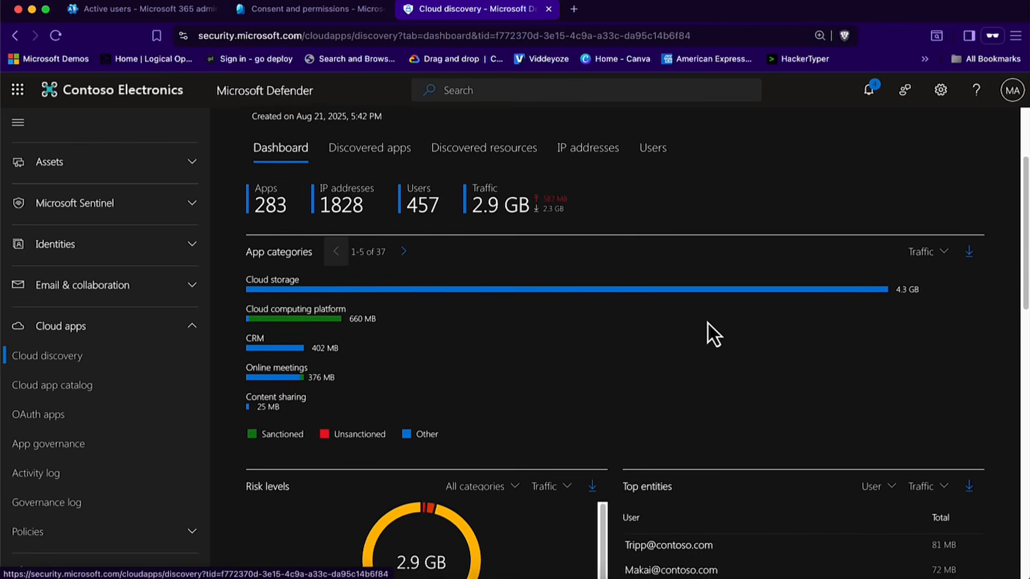
scroll(707, 322, "down", 2)
mouse_move(345, 438)
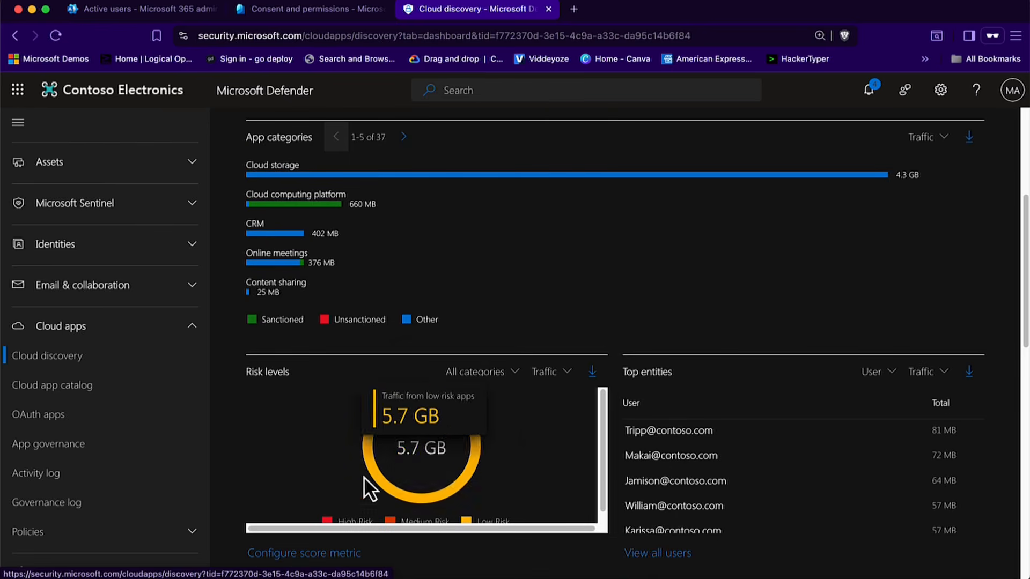
mouse_move(426, 396)
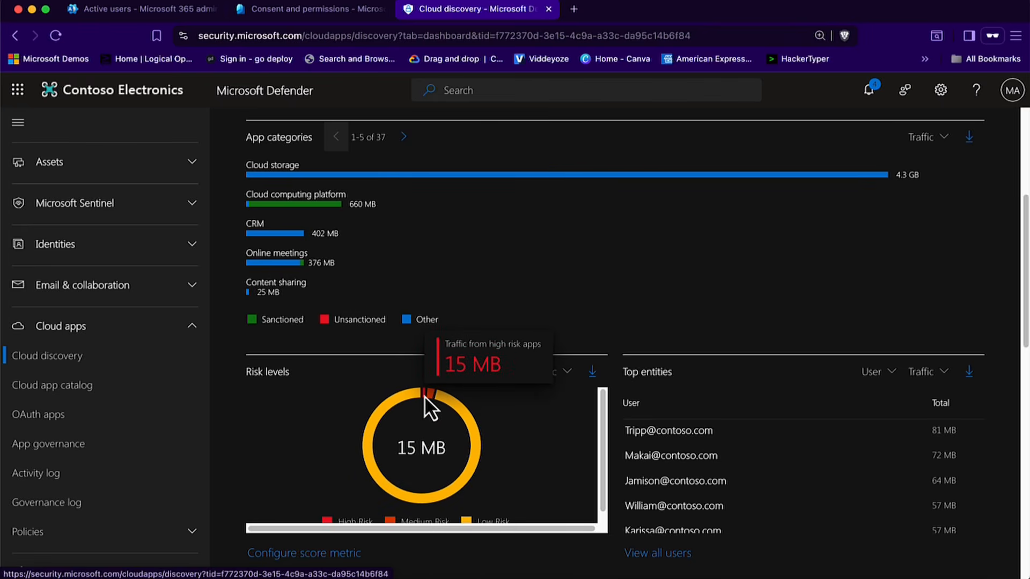
left_click(424, 396)
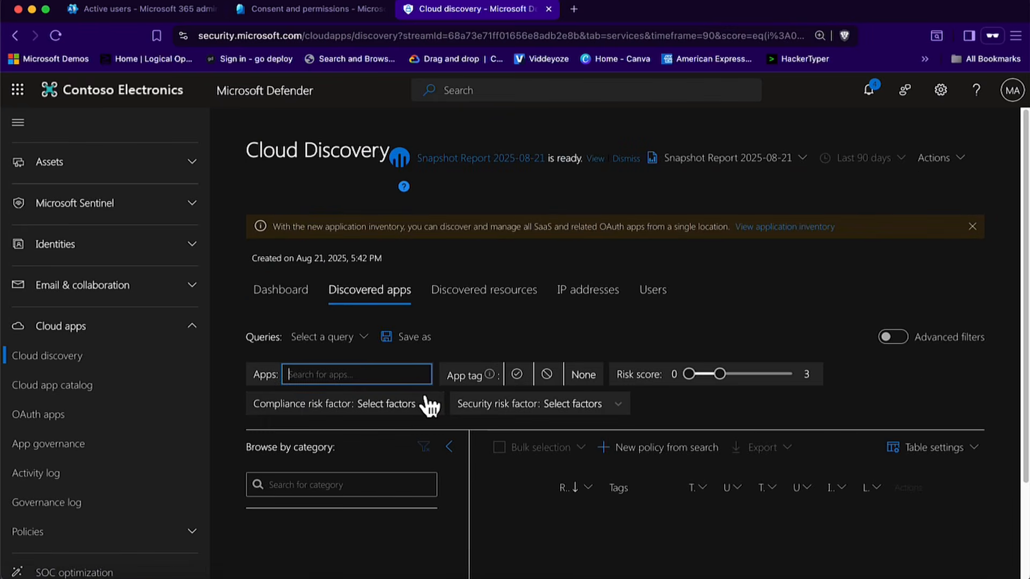
- Look through the discovered high-risk apps and expand the cloud.IQ entry to review its General and Security ratings
scroll(424, 410, "down", 5)
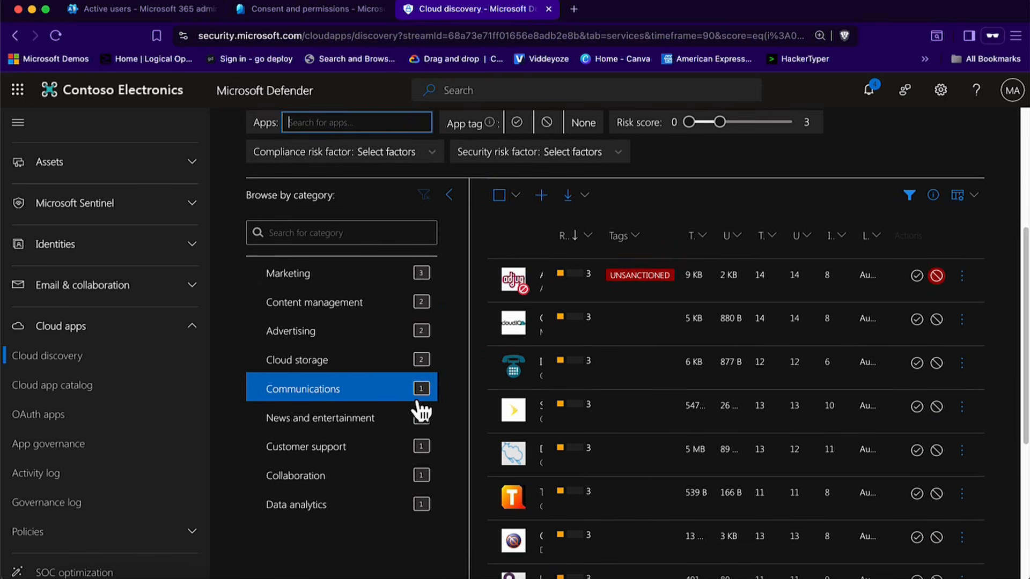
scroll(421, 413, "up", 1)
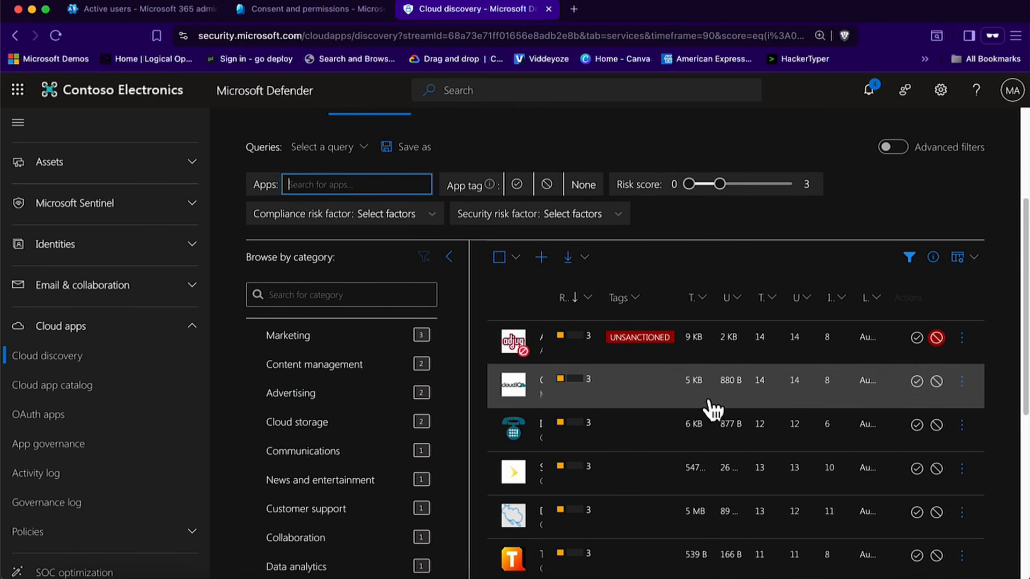
scroll(708, 409, "up", 1)
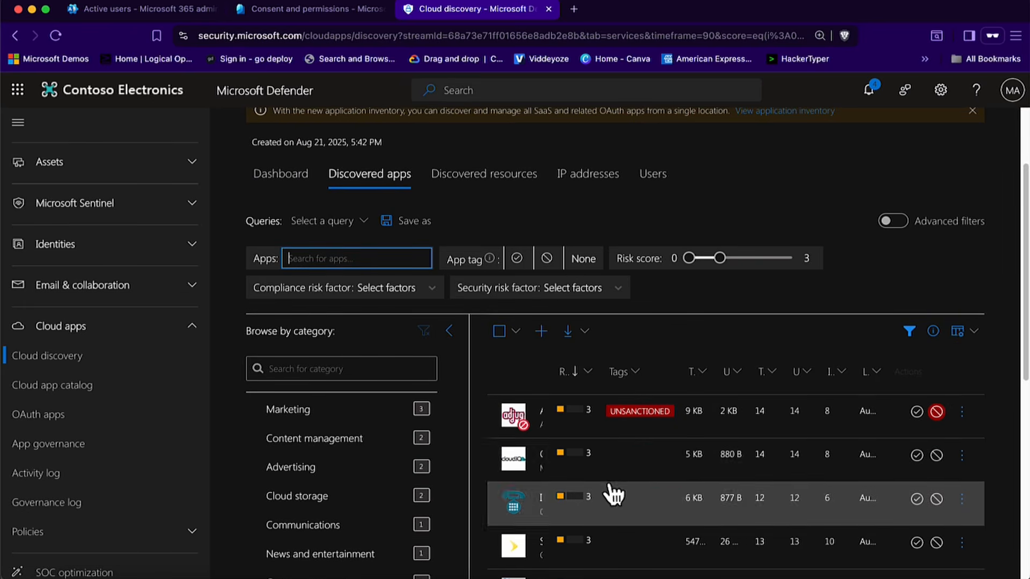
left_click(660, 464)
scroll(657, 459, "down", 5)
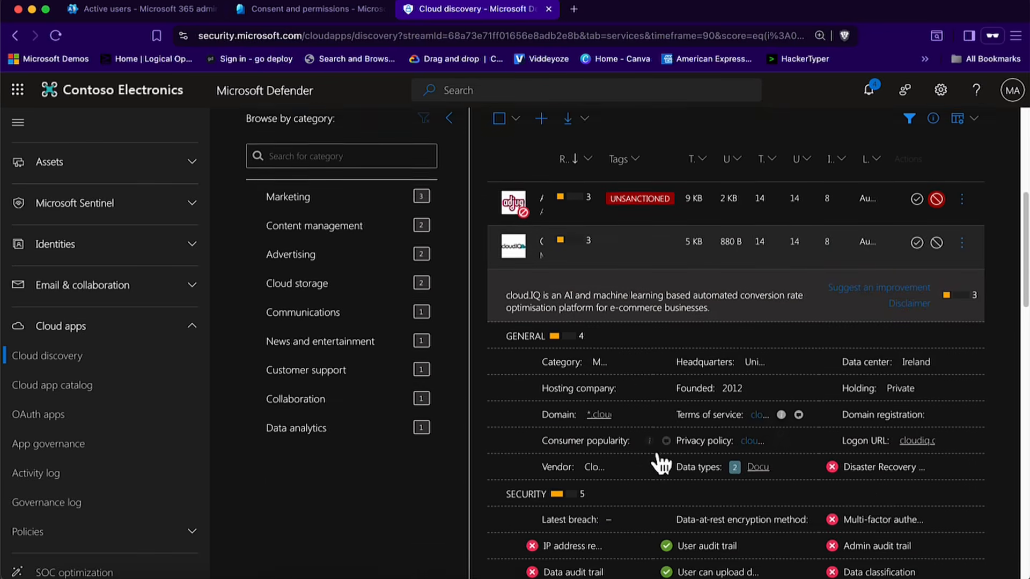
scroll(655, 453, "down", 2)
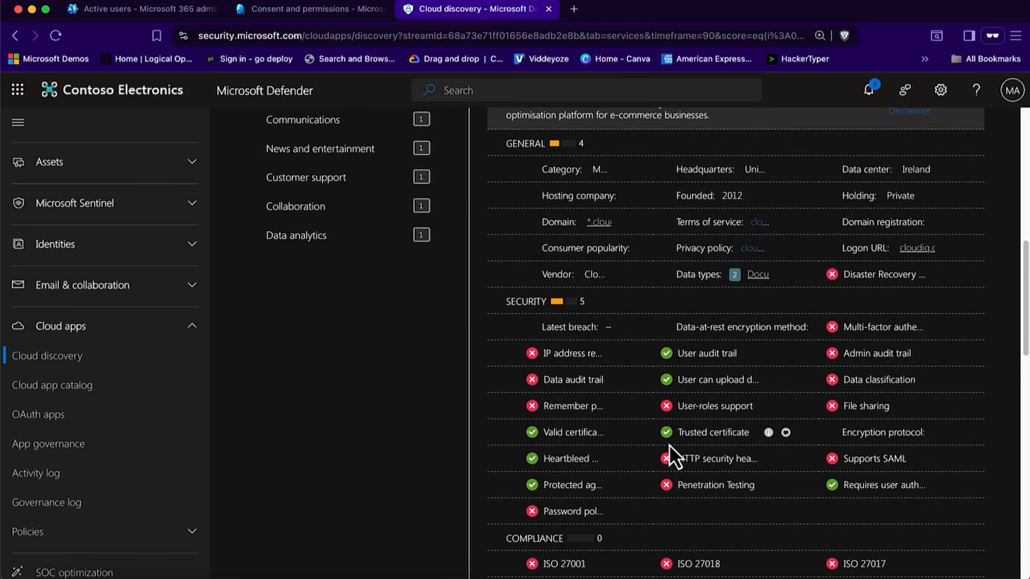
- Review cloud.IQ's remaining Security attributes and its Compliance ratings in the expanded app entry
scroll(754, 448, "down", 1)
scroll(755, 449, "down", 4)
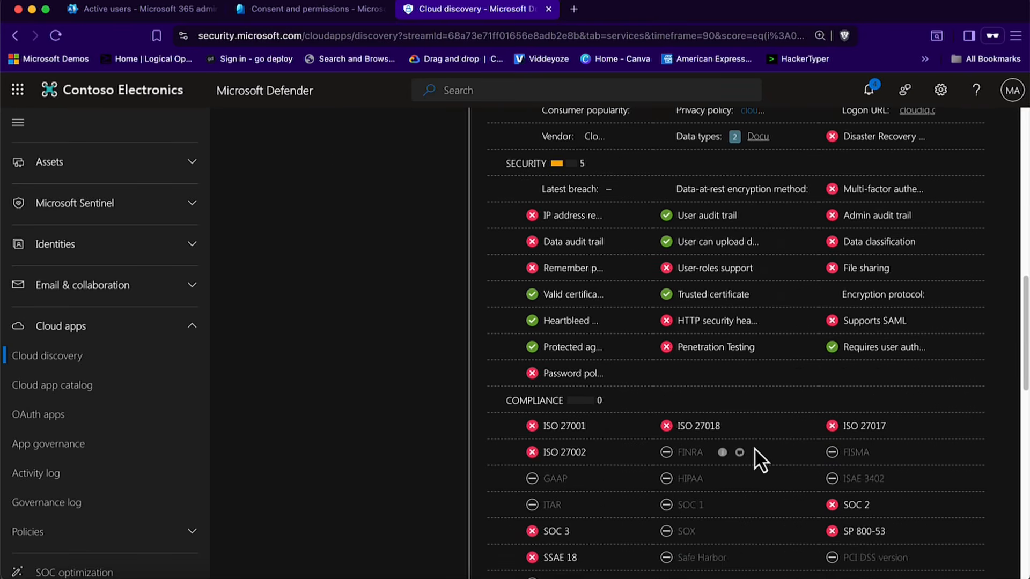
scroll(716, 455, "up", 2)
scroll(717, 455, "down", 9)
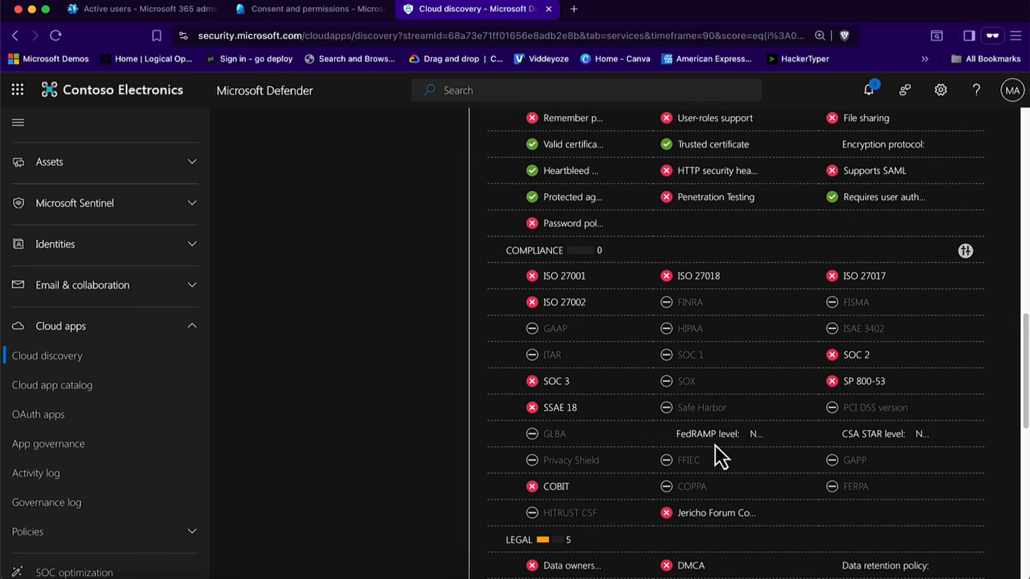
scroll(715, 446, "up", 20)
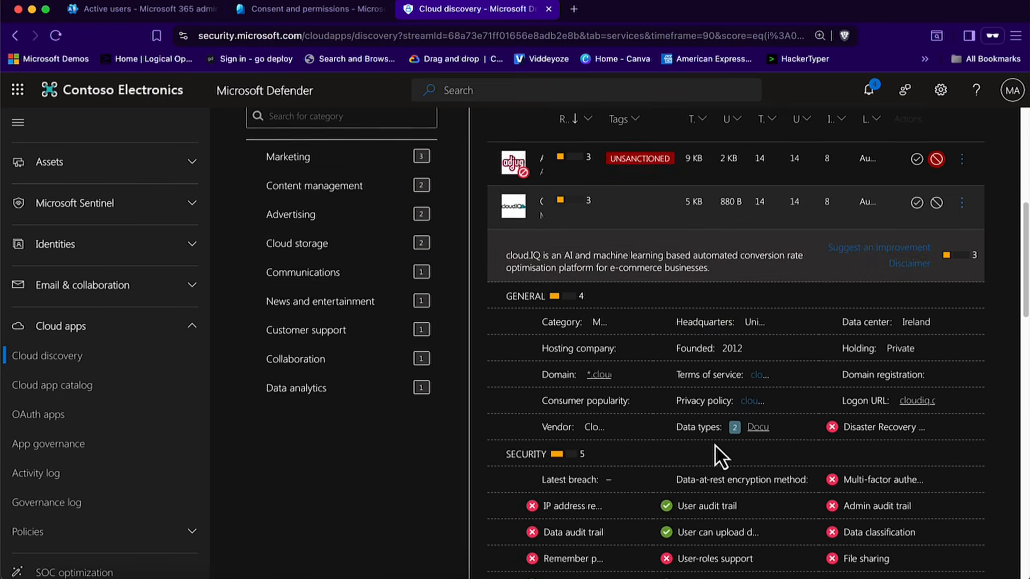
- Tag the cloud.IQ app as Monitored and save the tag
scroll(715, 444, "up", 2)
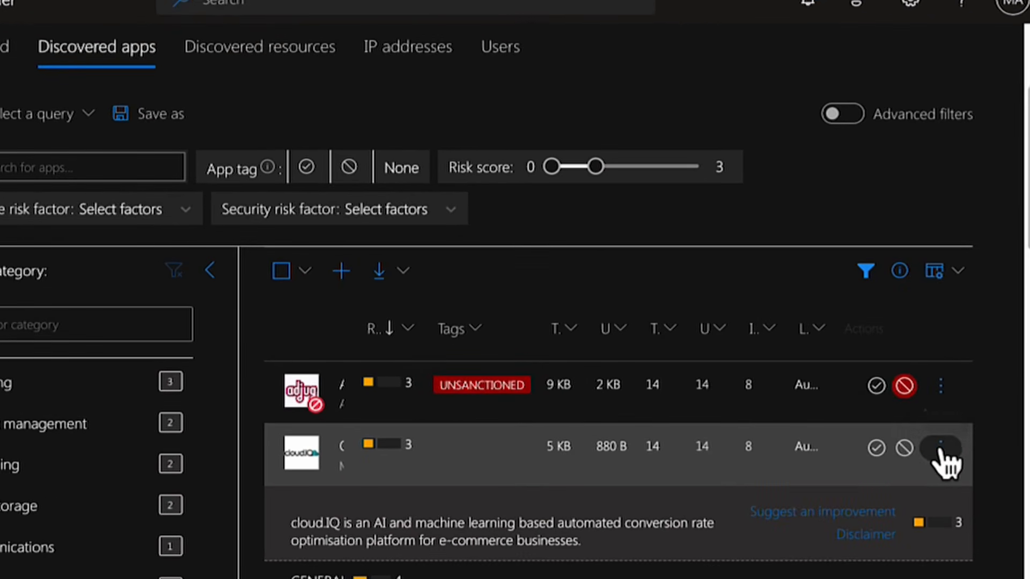
left_click(961, 405)
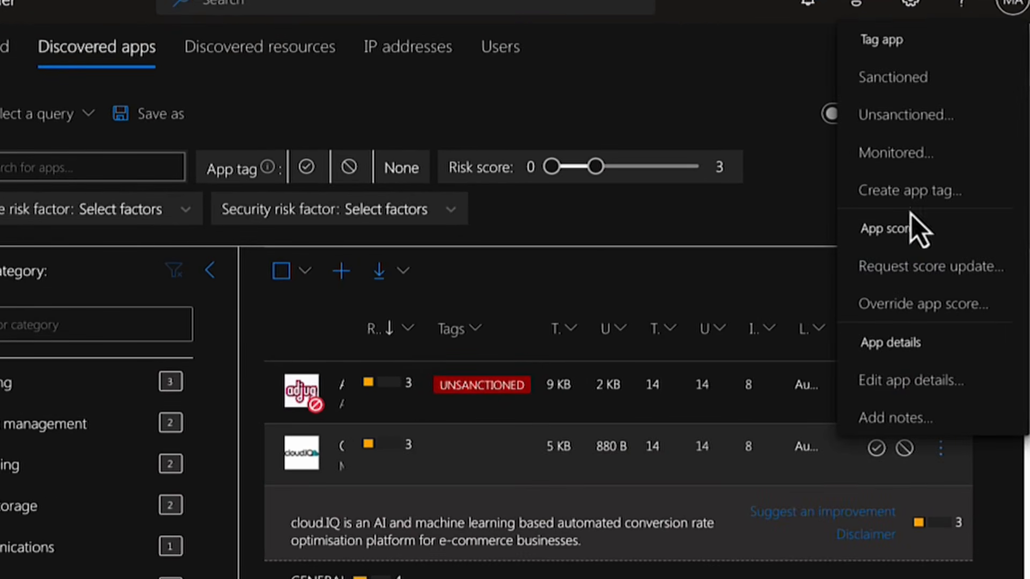
left_click(903, 156)
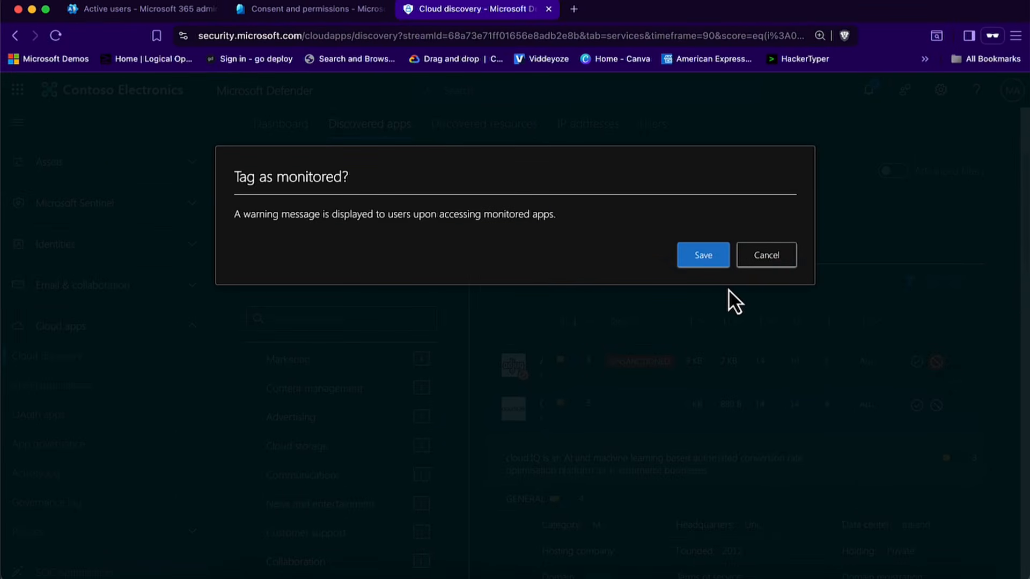
left_click(715, 263)
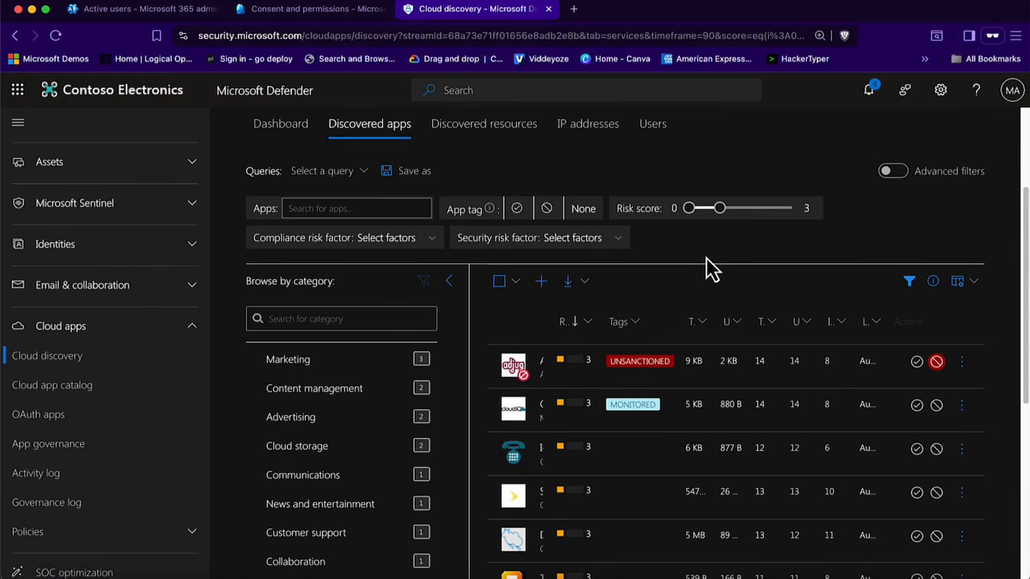
- Return to the Cloud Discovery dashboard, list the discovered users and open the third user's details
scroll(706, 256, "up", 2)
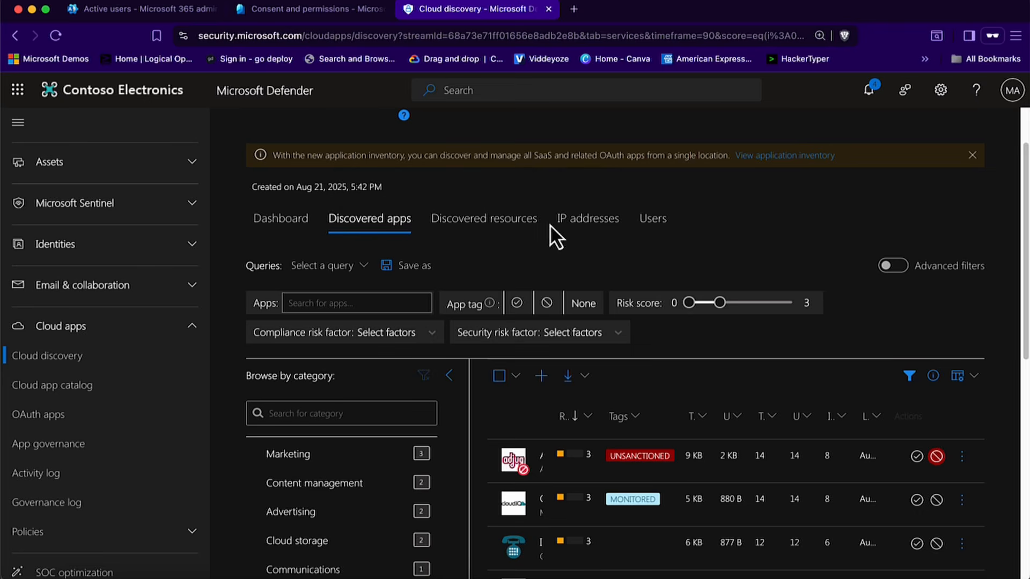
left_click(16, 37)
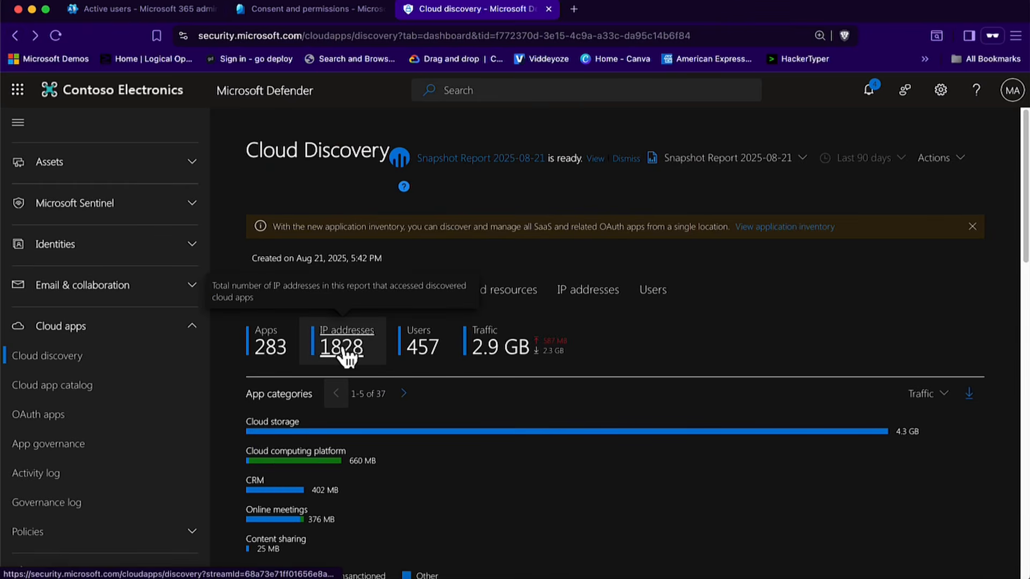
left_click(414, 349)
scroll(425, 343, "down", 3)
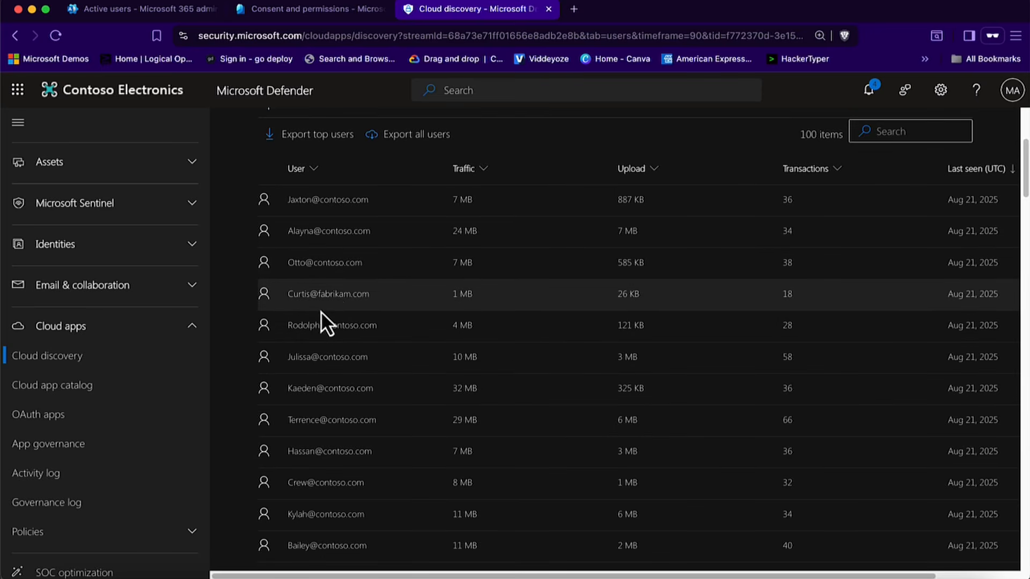
left_click(327, 266)
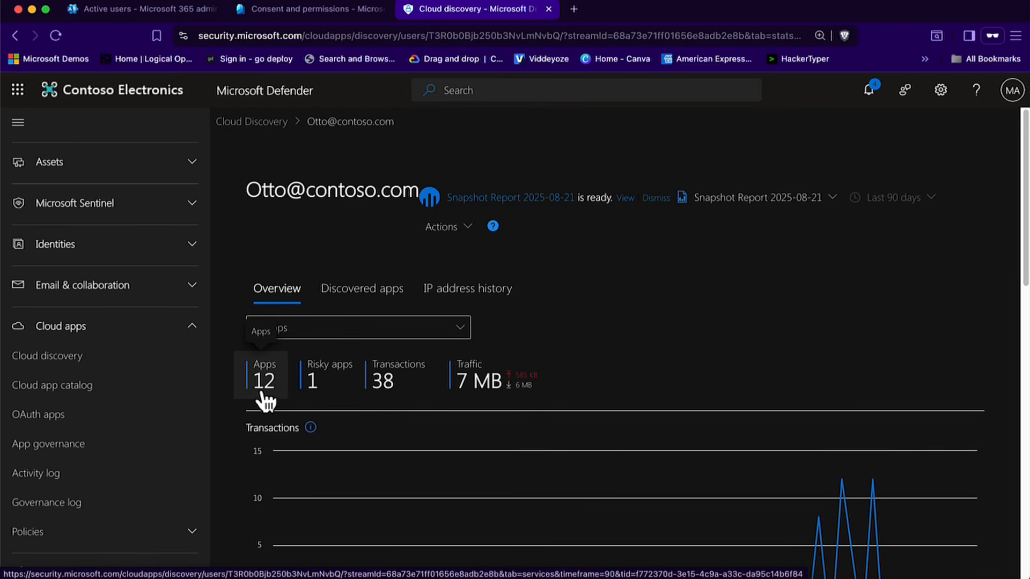
- Show this user's risky apps and open ChoiceStream to review its cloud app score and usage
left_click(331, 387)
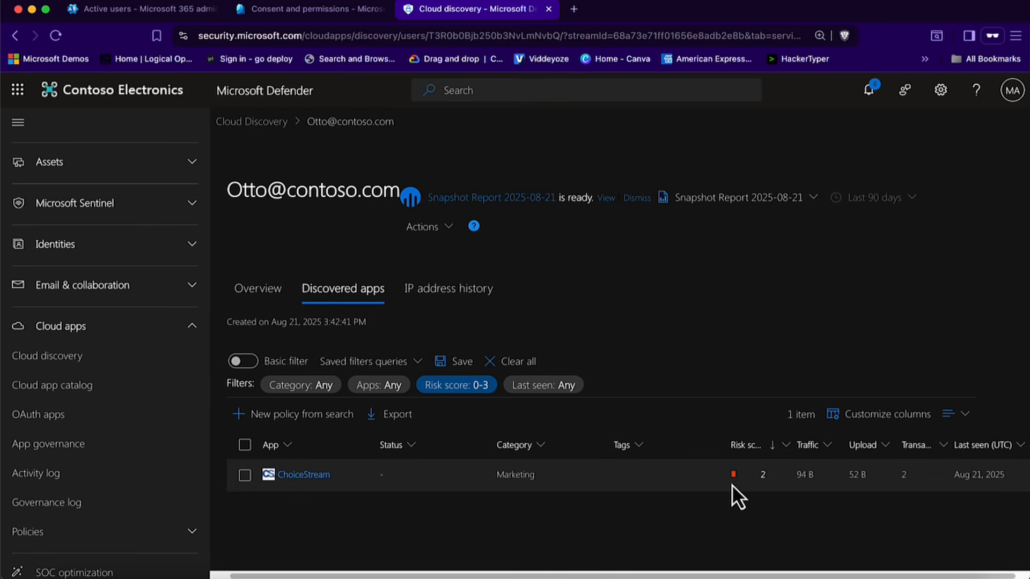
left_click(311, 476)
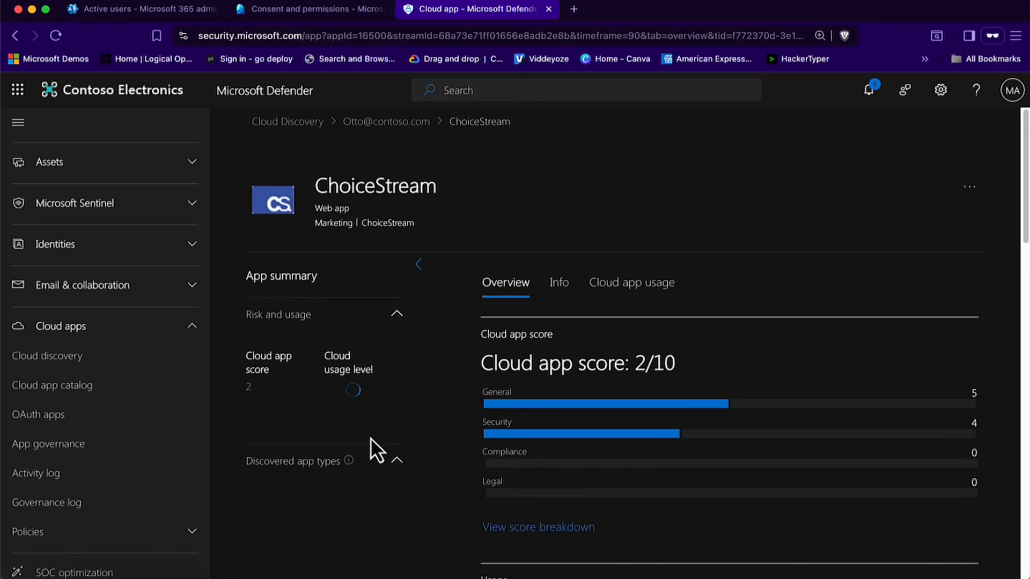
scroll(607, 364, "down", 5)
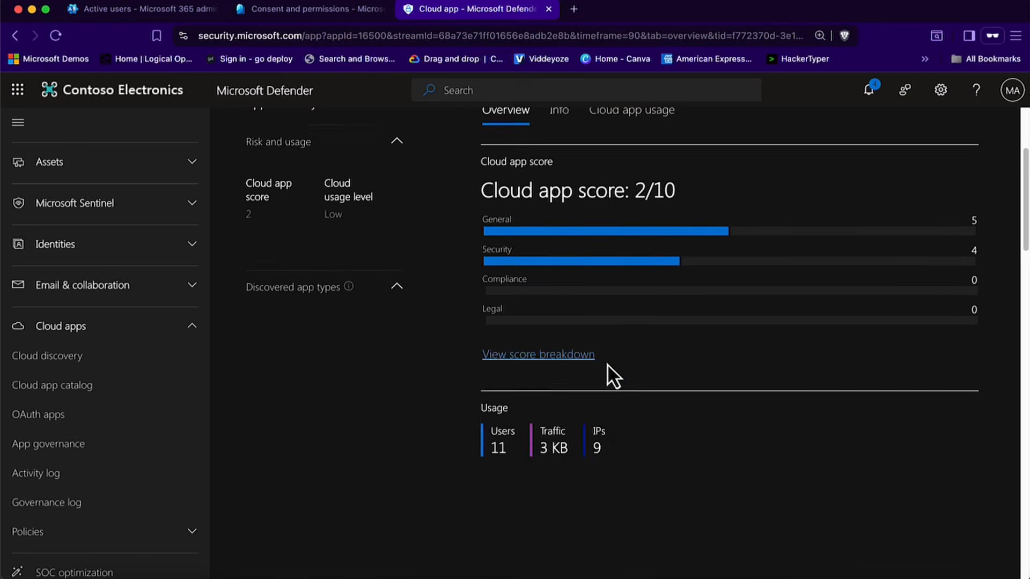
scroll(607, 364, "up", 3)
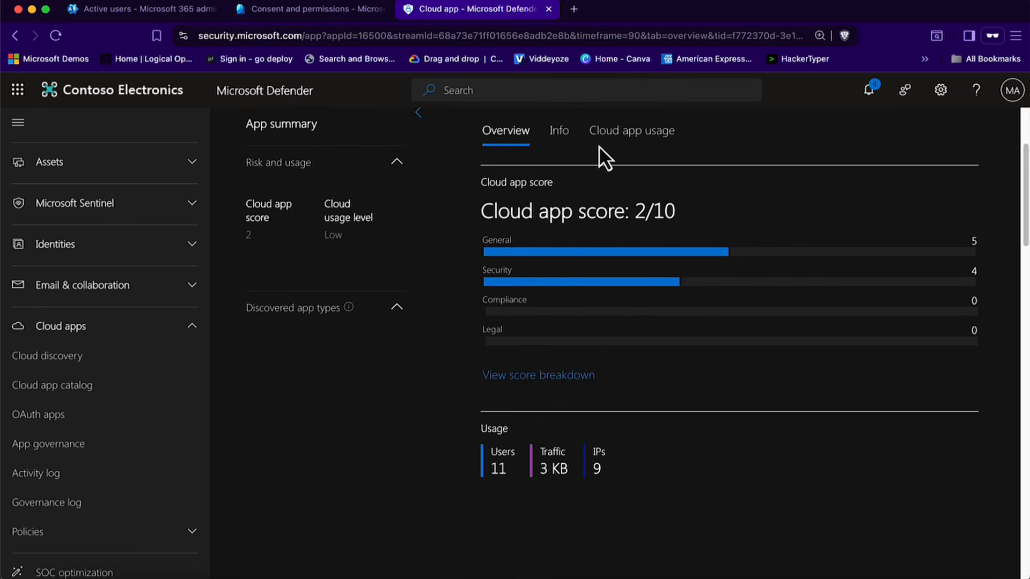
- Review ChoiceStream's detailed app info, including its General, Security and Compliance ratings
left_click(567, 137)
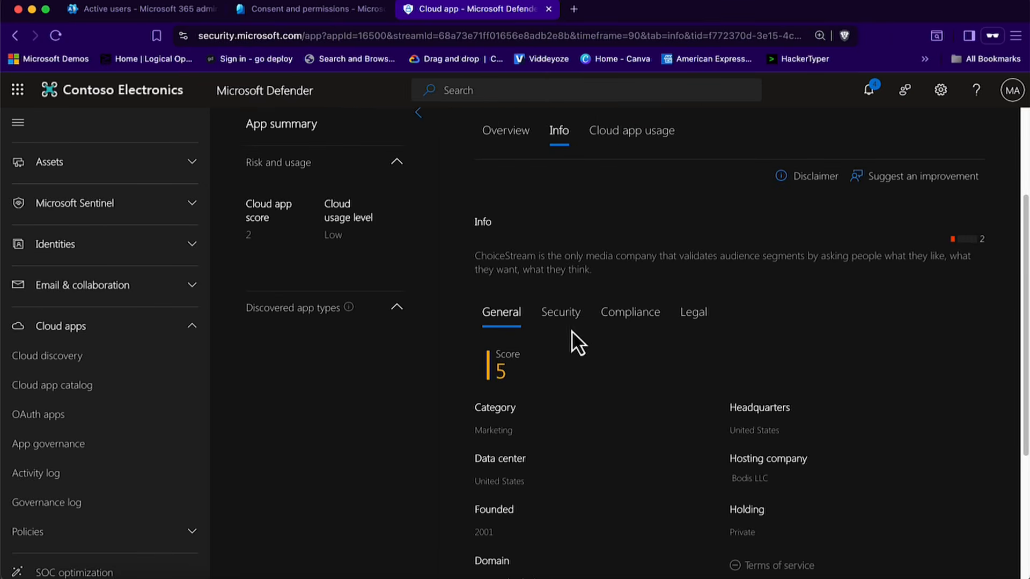
left_click(572, 330)
left_click(628, 328)
scroll(655, 395, "down", 3)
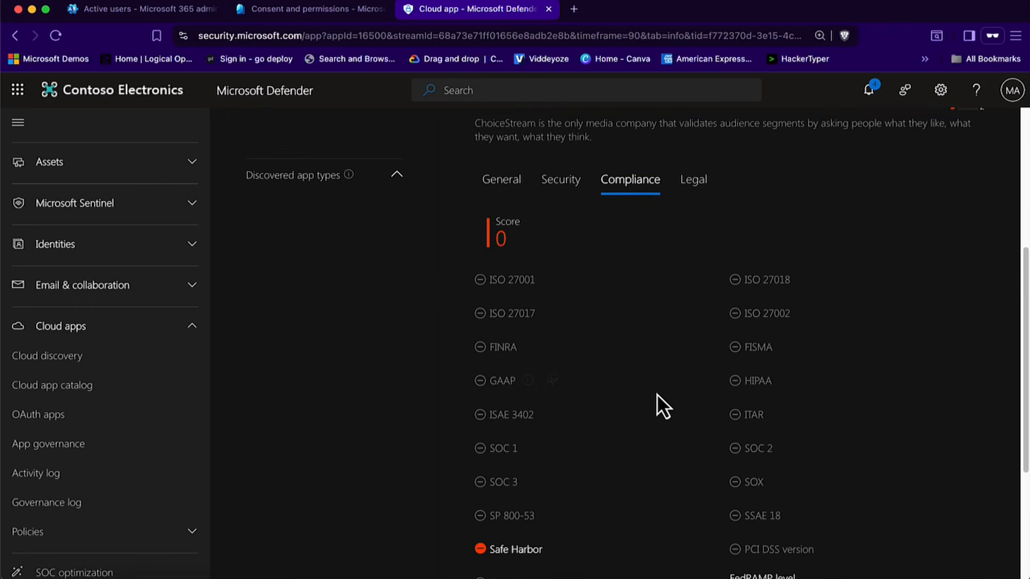
scroll(656, 394, "up", 5)
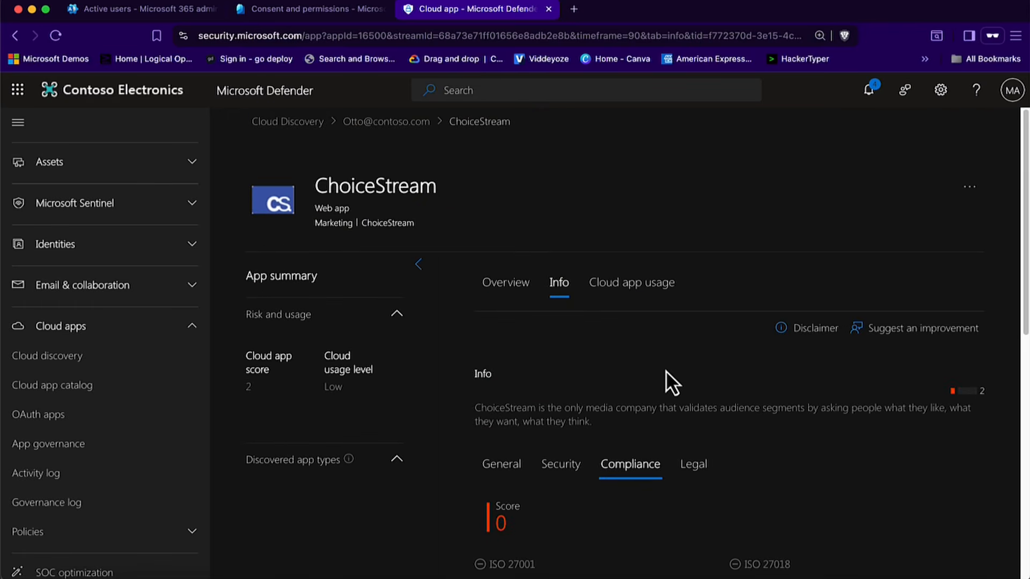
- Tag ChoiceStream as Unsanctioned, save the tag and dismiss the Risk and usage tour tip
left_click(969, 189)
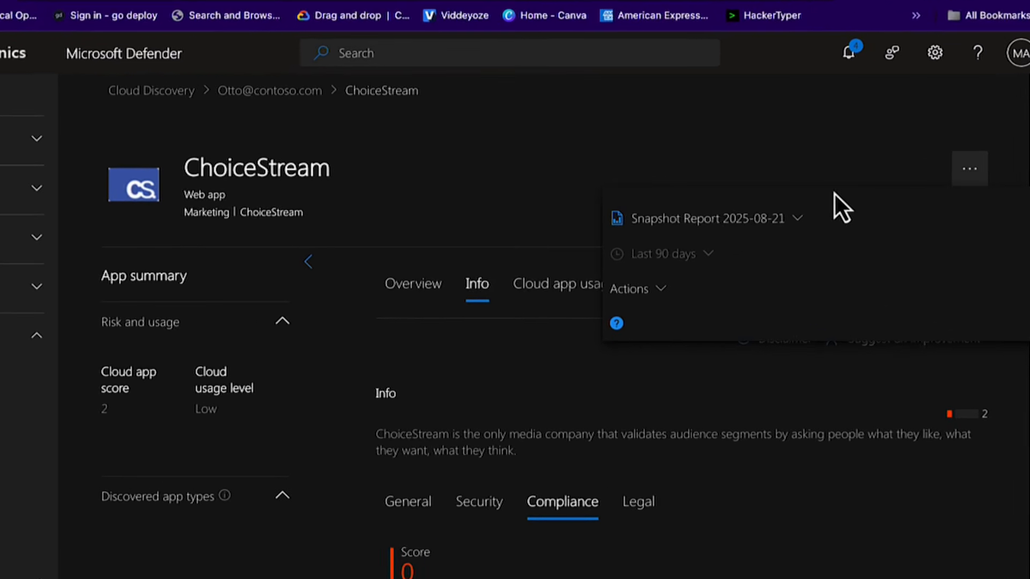
left_click(662, 296)
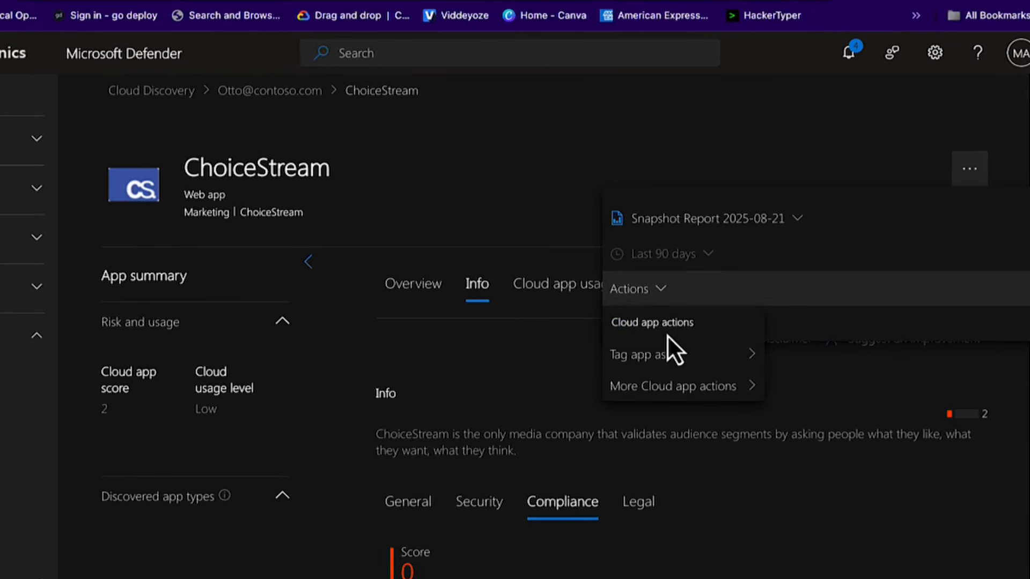
mouse_move(680, 355)
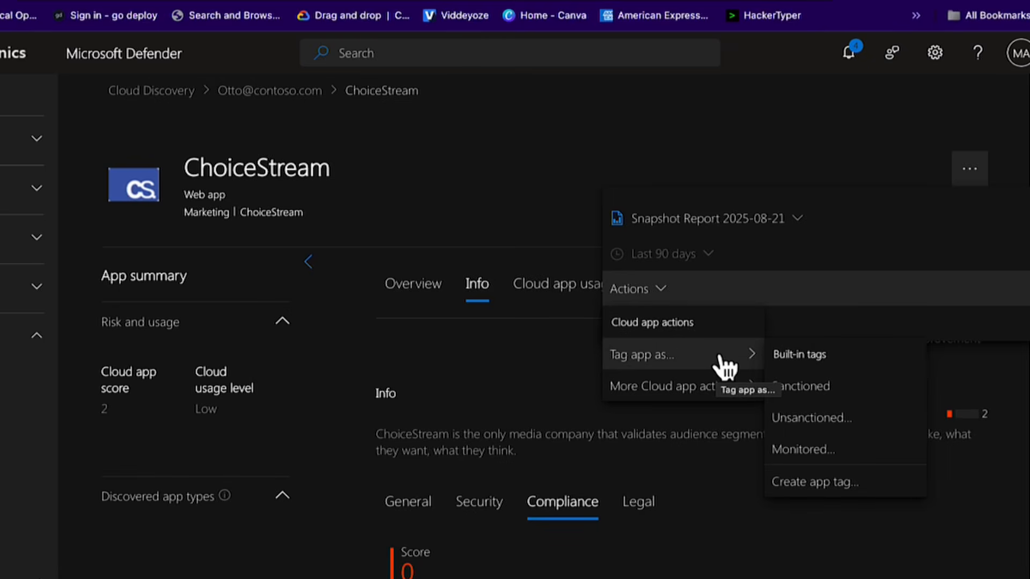
left_click(811, 418)
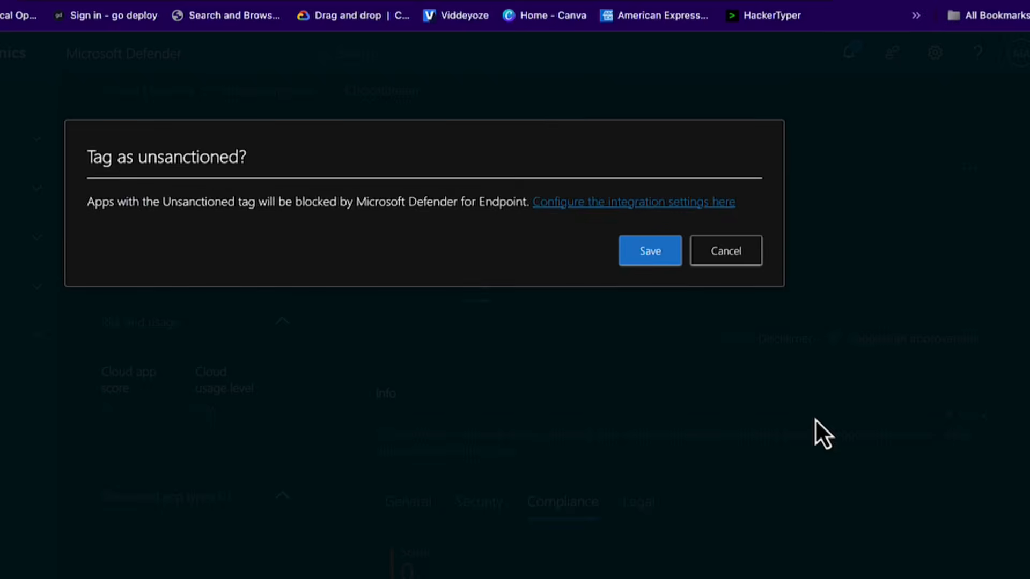
left_click(700, 261)
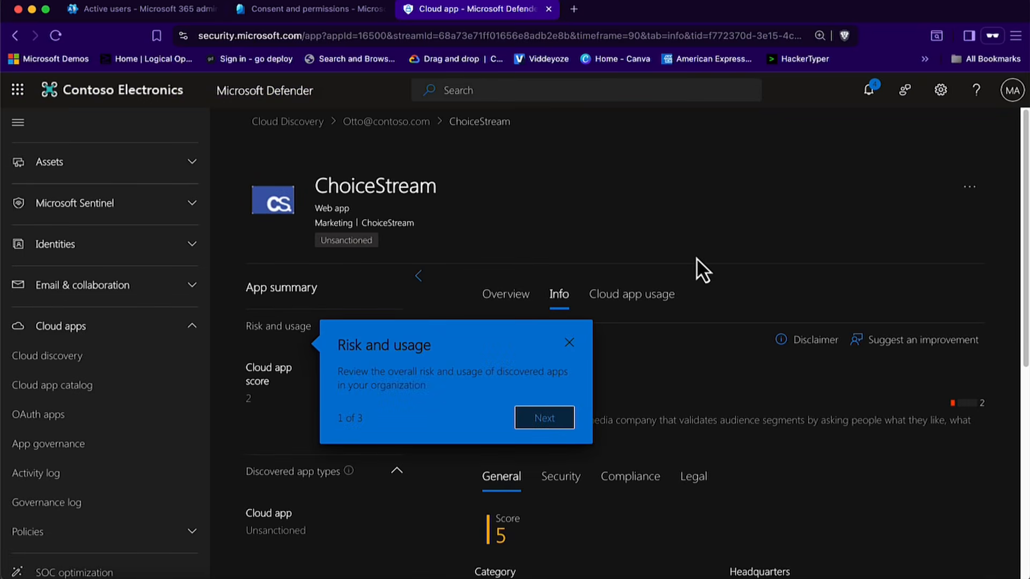
left_click(568, 343)
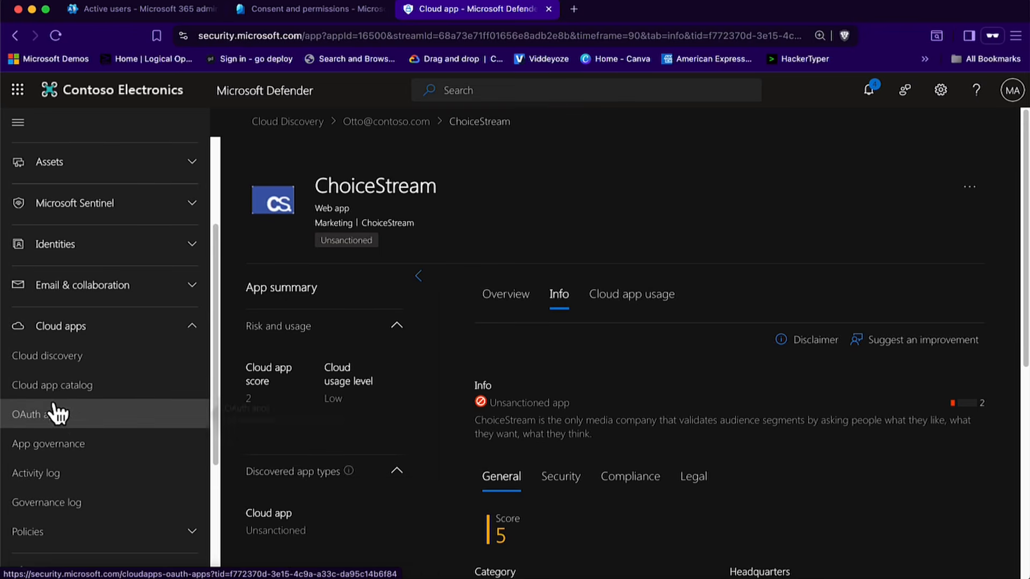
- Return to Cloud Discovery, then open the cloud app policy templates and look through them
left_click(62, 361)
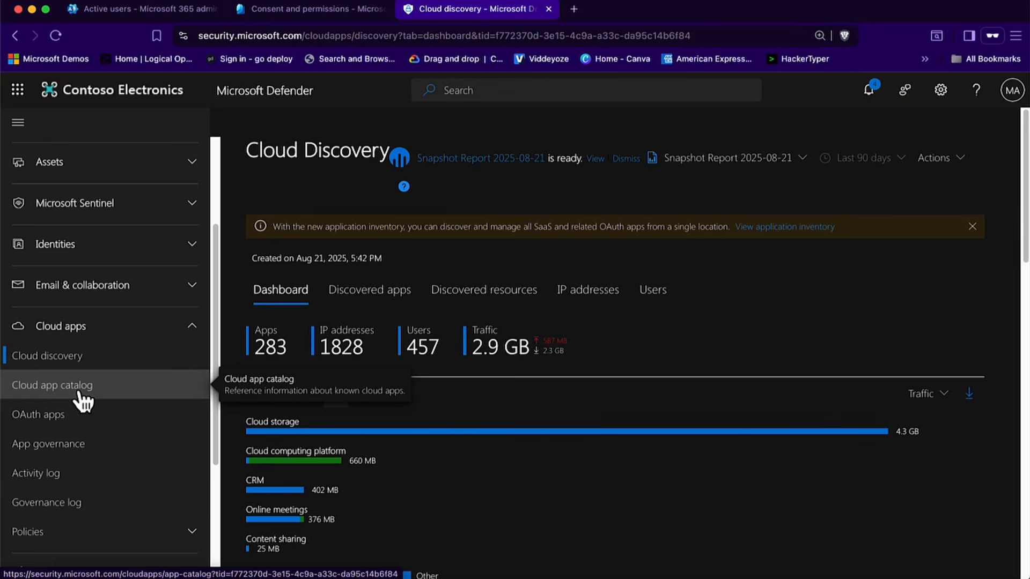
scroll(81, 401, "down", 1)
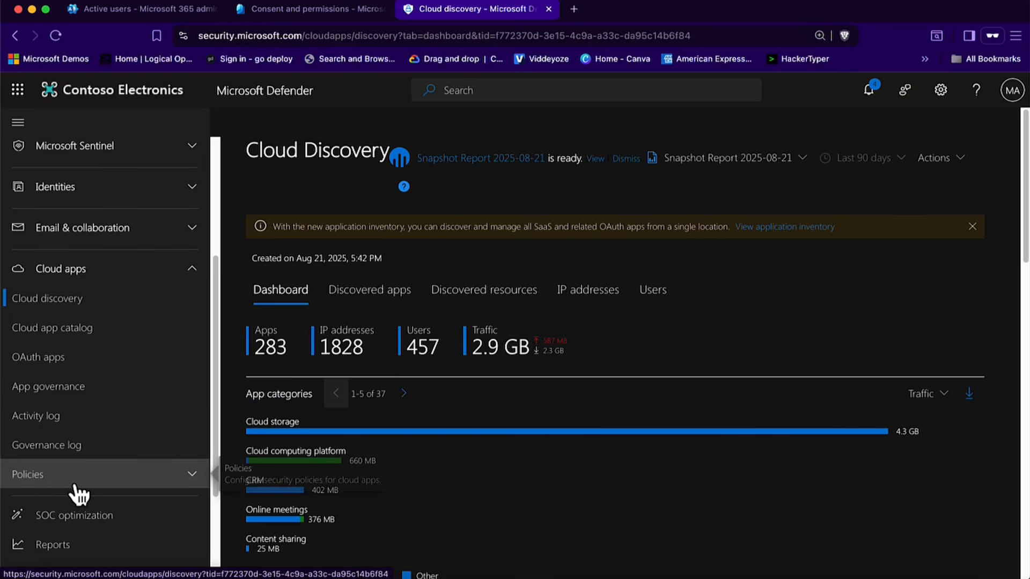
left_click(75, 482)
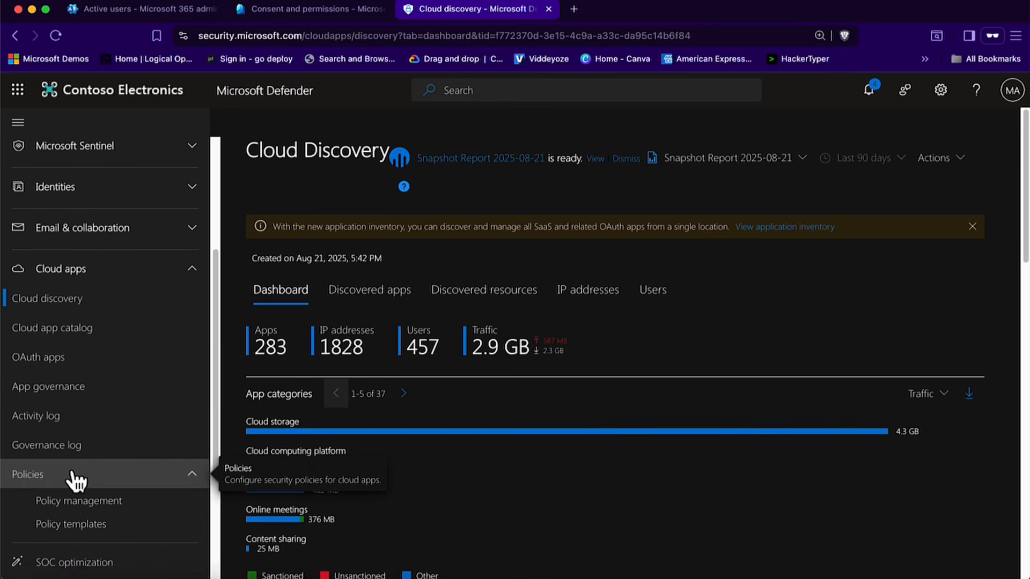
scroll(80, 483, "down", 1)
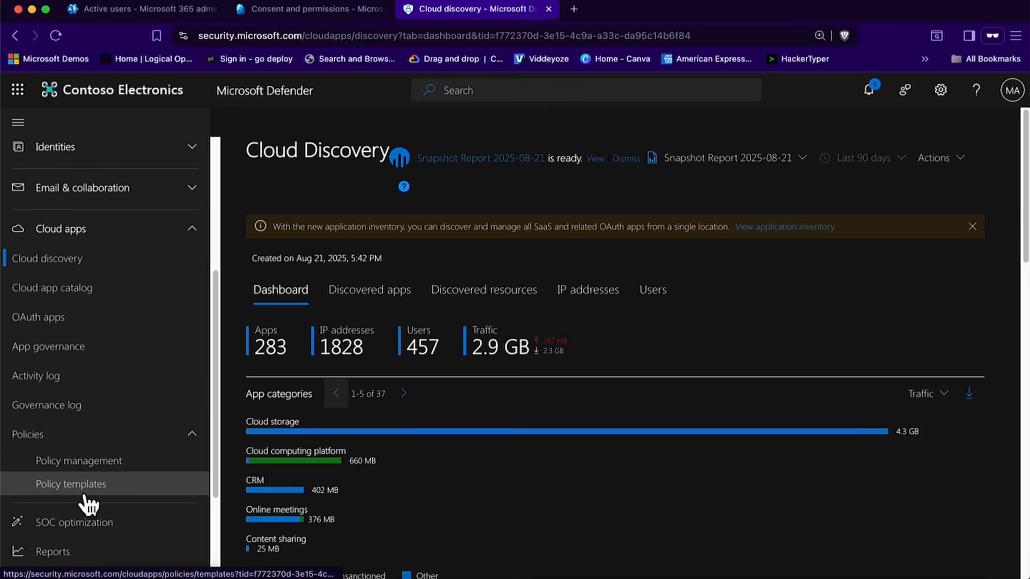
left_click(85, 484)
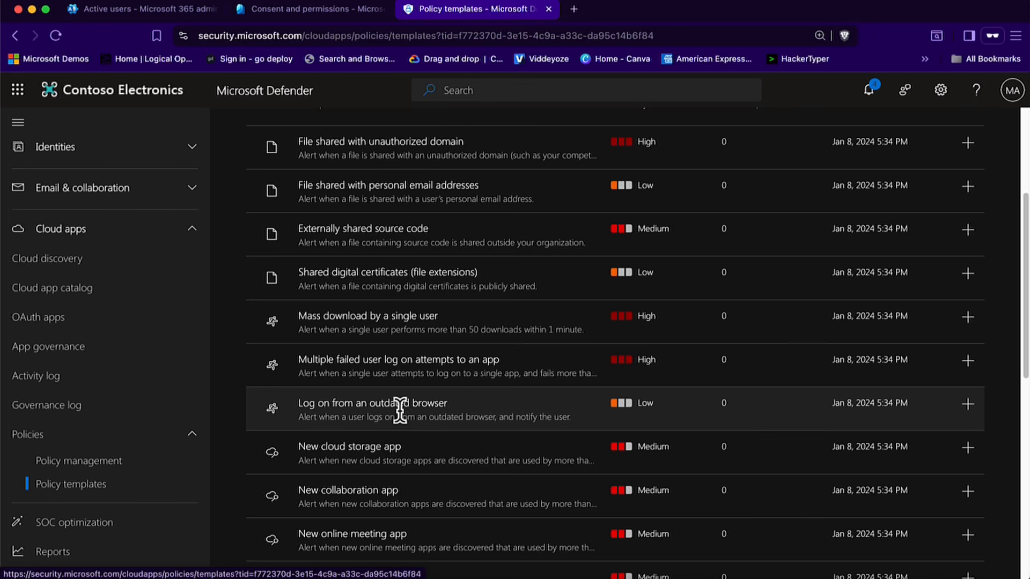
scroll(400, 386, "up", 4)
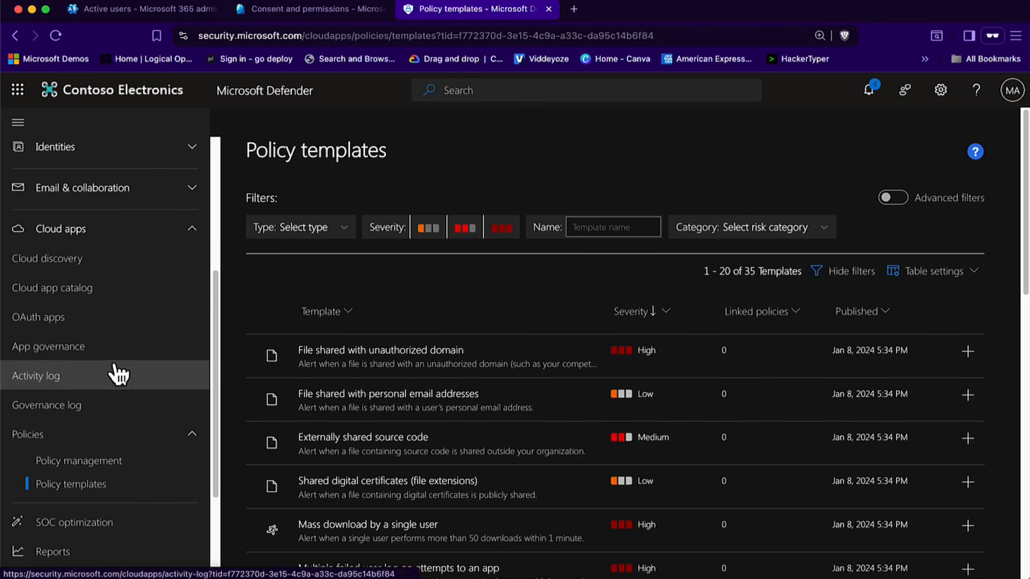
- Open cloud app policy management and look through the list of all policies
left_click(72, 460)
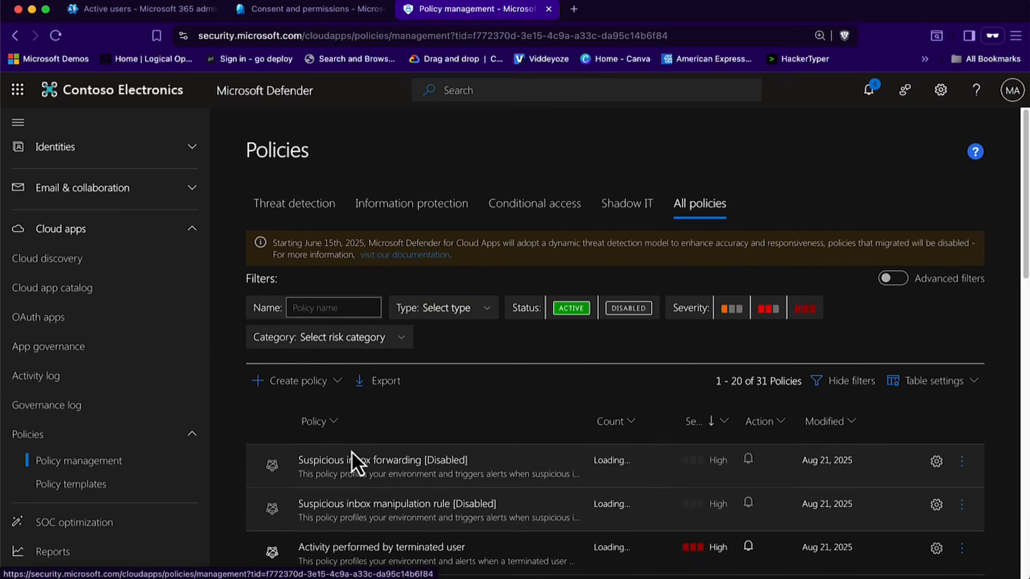
scroll(352, 452, "down", 3)
scroll(352, 453, "down", 5)
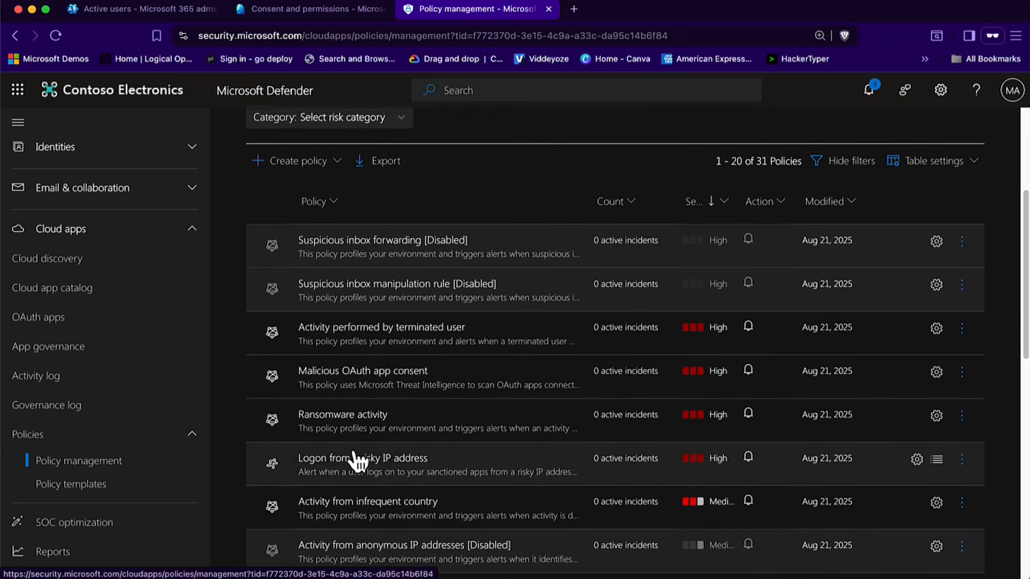
scroll(352, 449, "up", 1)
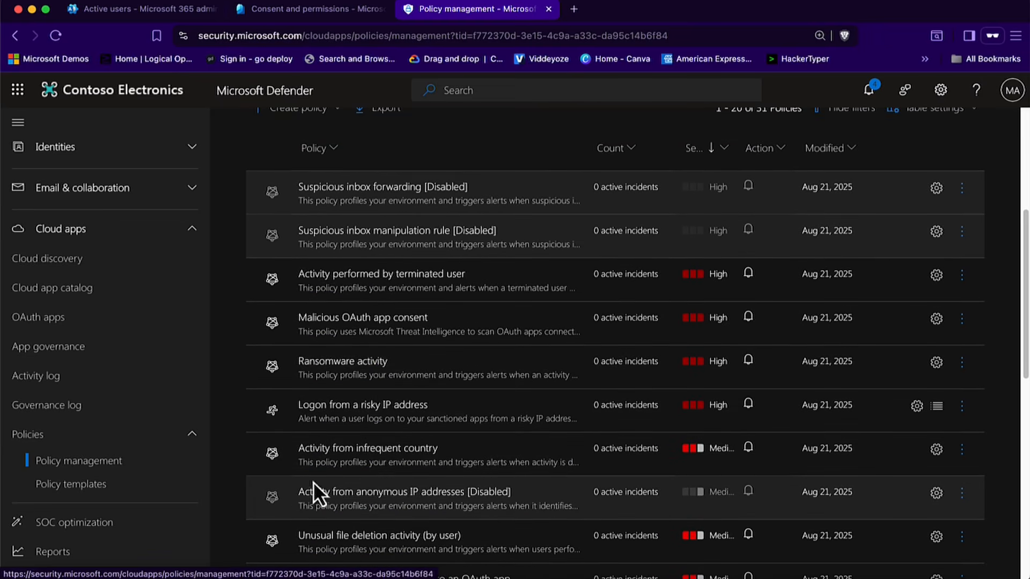
scroll(416, 481, "down", 3)
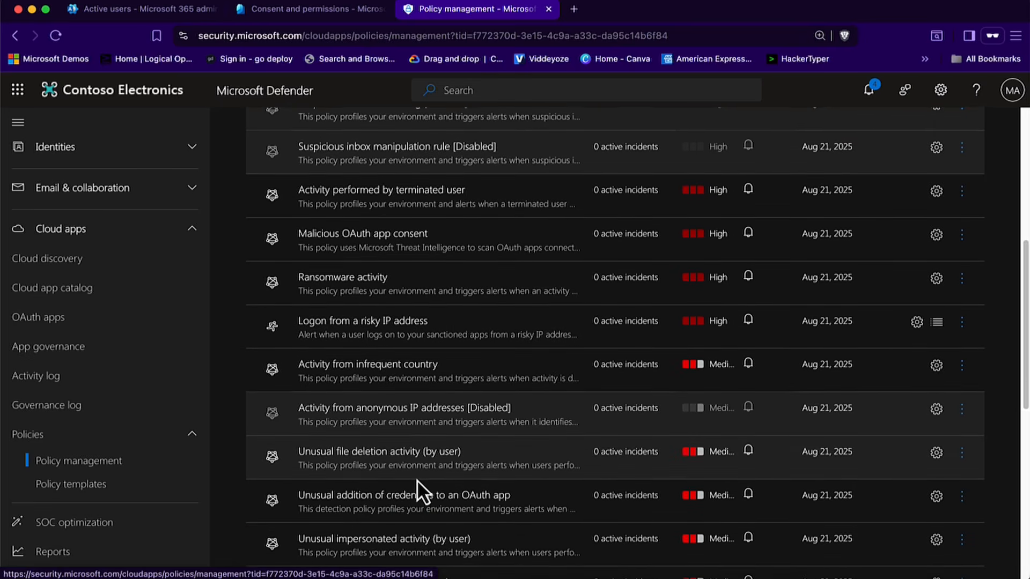
scroll(417, 479, "down", 2)
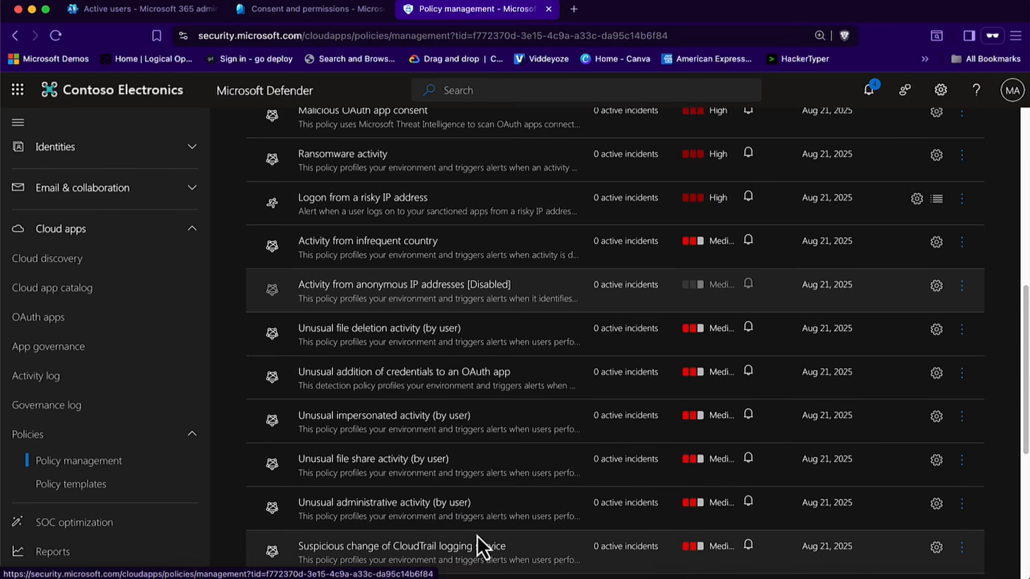
- Look through the cloud app policy list and open the "Logon from a risky IP address" policy
scroll(477, 533, "up", 3)
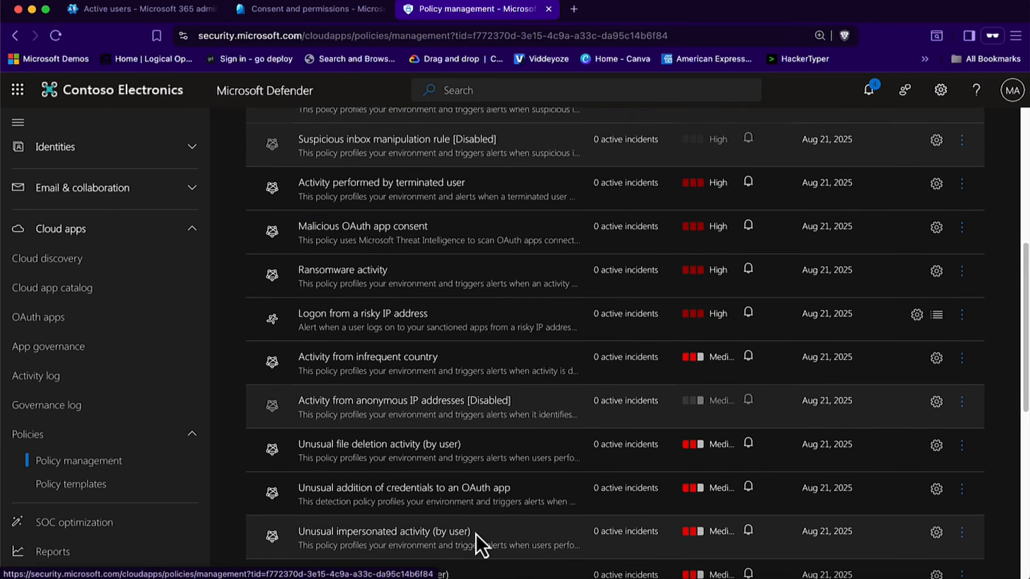
scroll(475, 533, "up", 6)
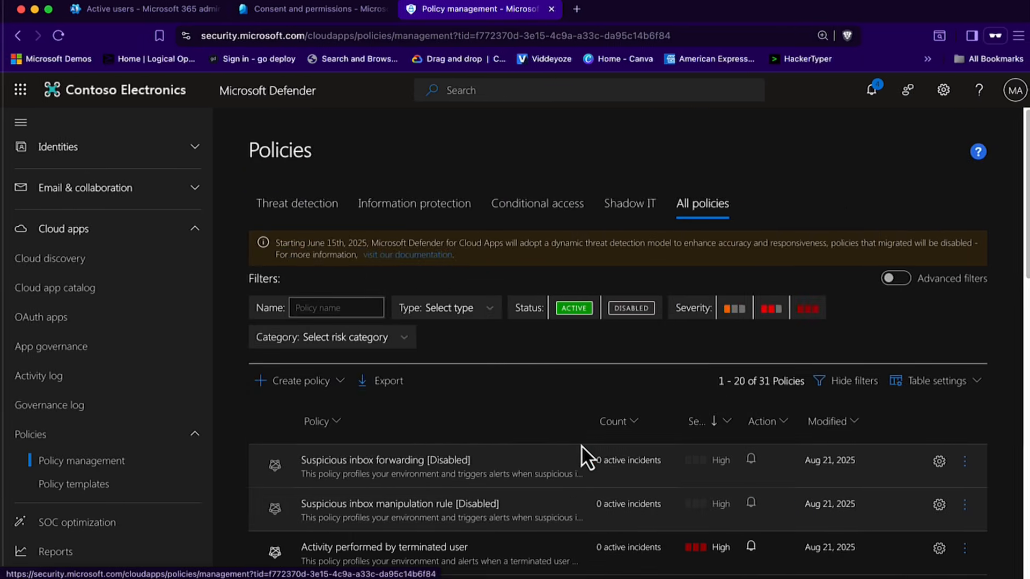
scroll(516, 427, "down", 6)
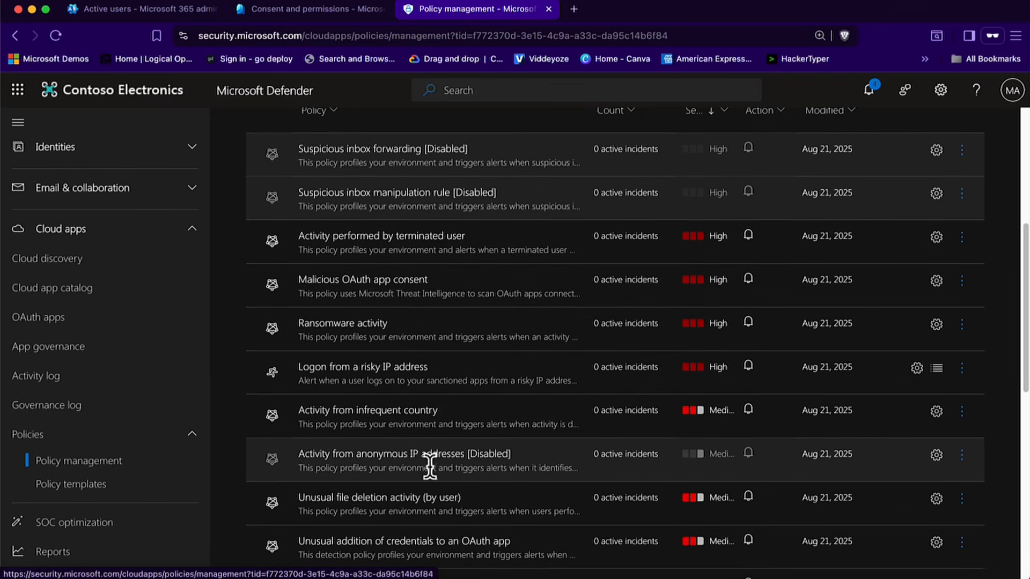
scroll(437, 488, "down", 2)
scroll(439, 489, "up", 1)
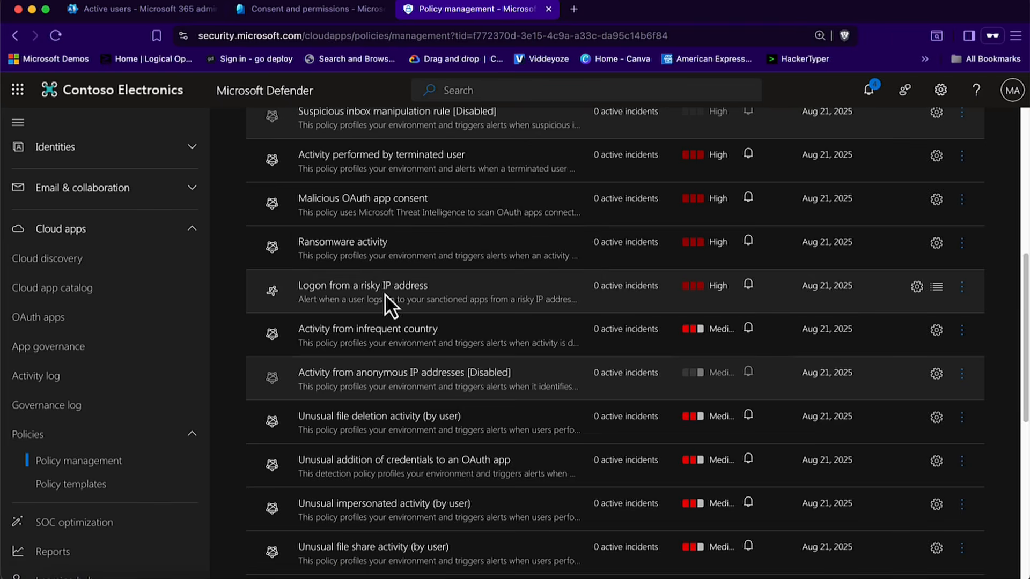
left_click(321, 290)
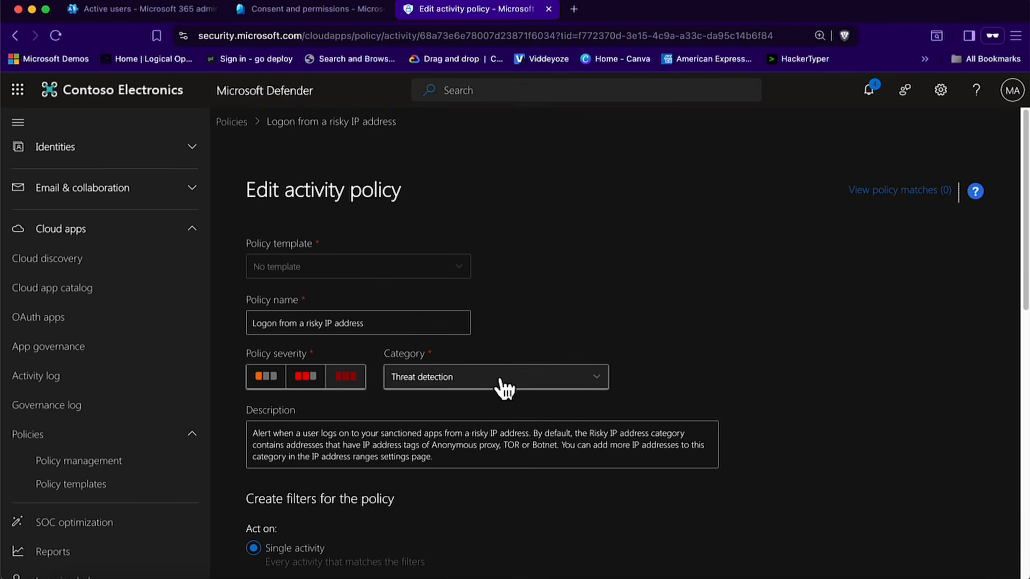
- Switch the policy to act on repeated activity and go through its minimum repeated activities and timeframe fields
scroll(500, 386, "down", 3)
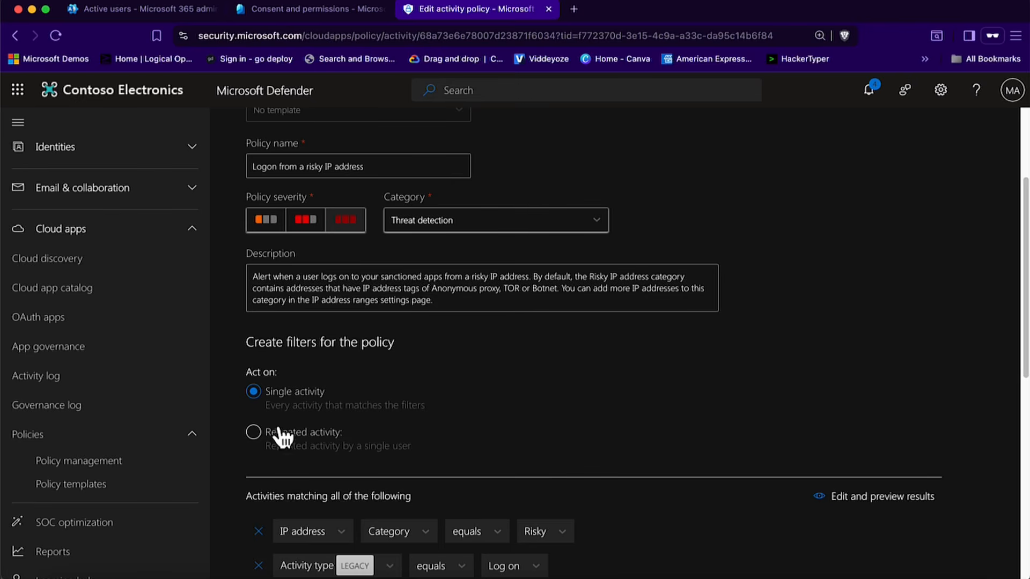
left_click(278, 436)
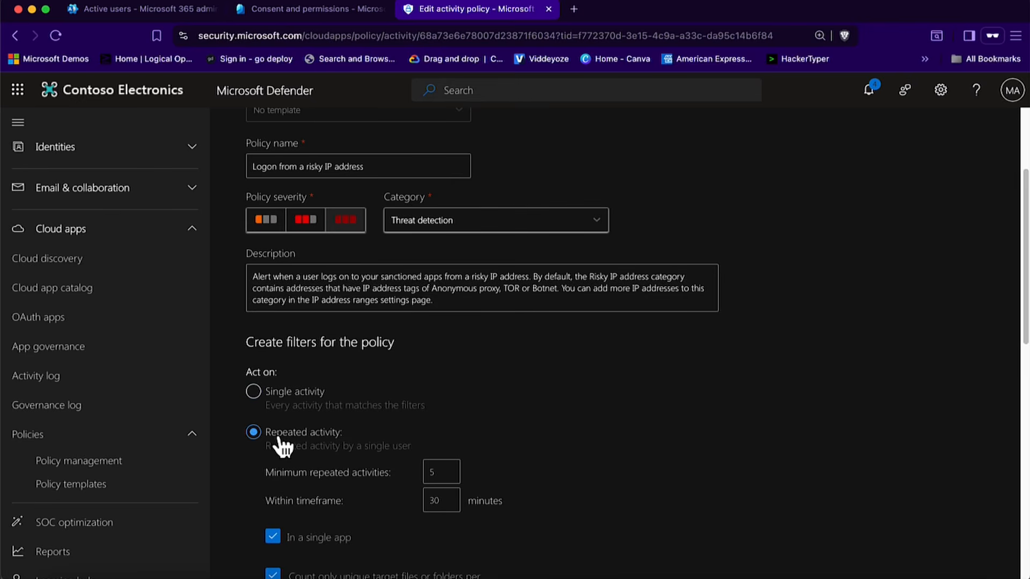
scroll(278, 436, "down", 1)
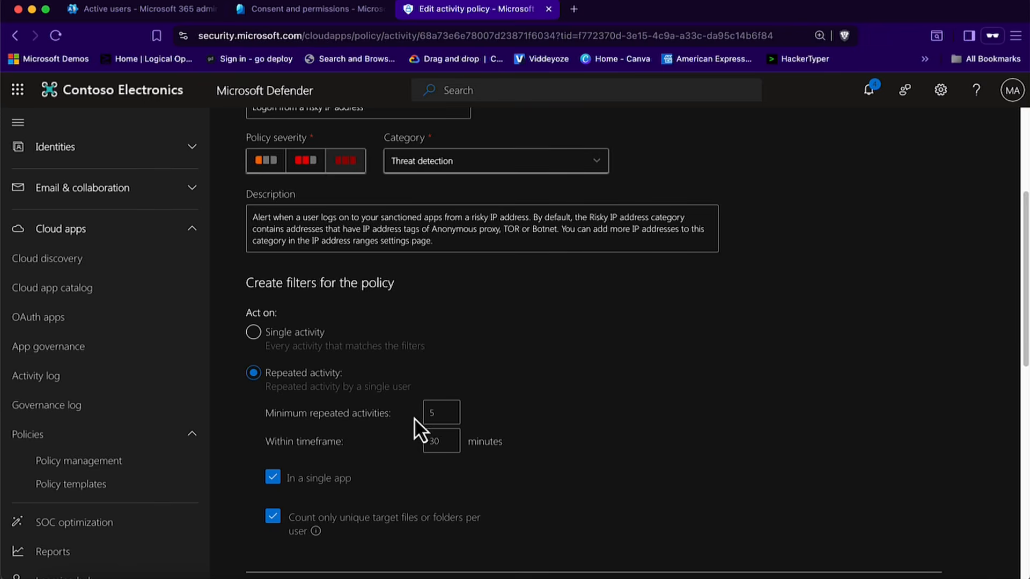
left_click(434, 412)
left_click(430, 442)
key("Down")
left_click(518, 413)
scroll(517, 413, "down", 8)
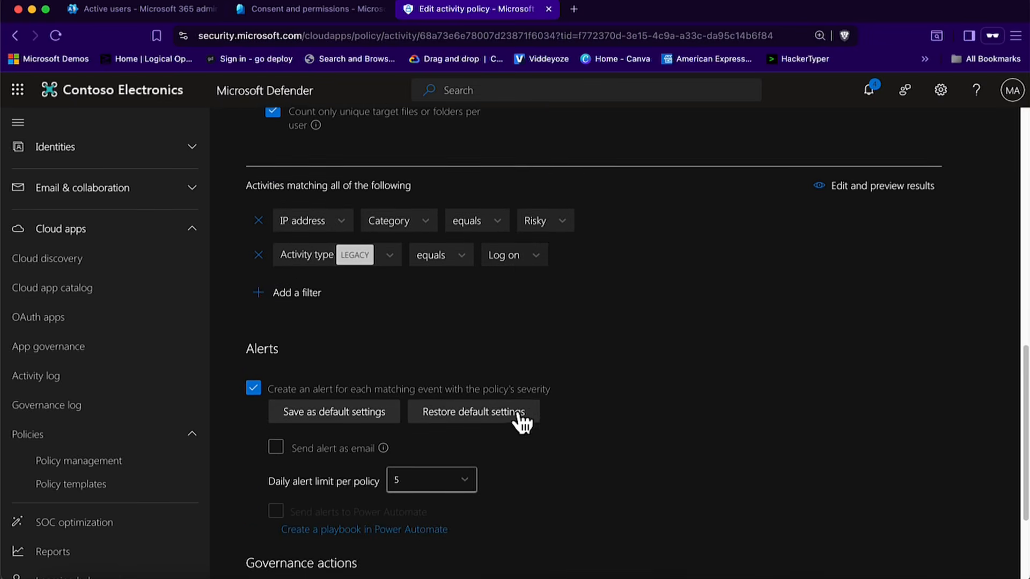
- Turn on sending the policy's alert as email, and turn that option off again
scroll(518, 416, "down", 1)
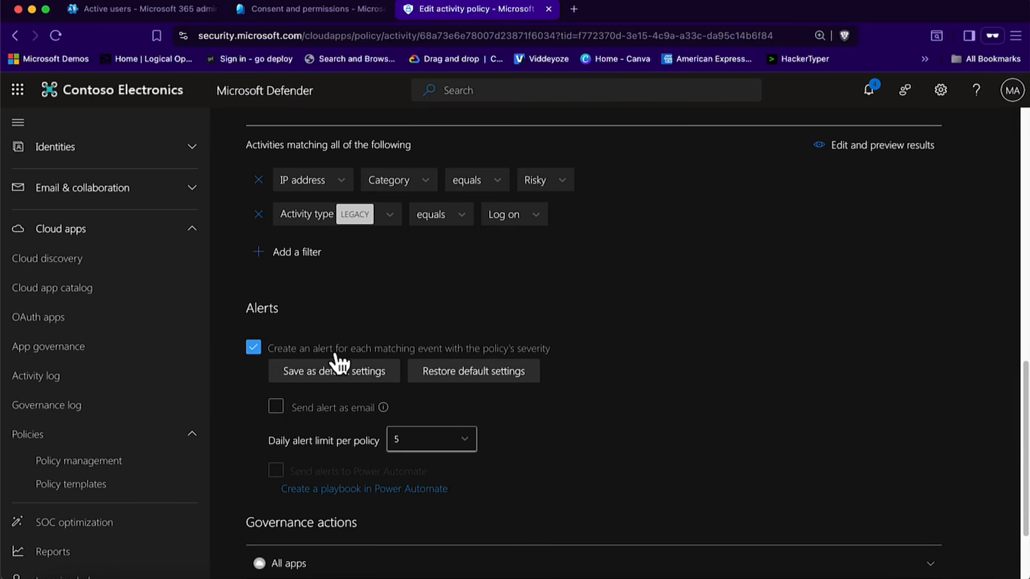
left_click(276, 408)
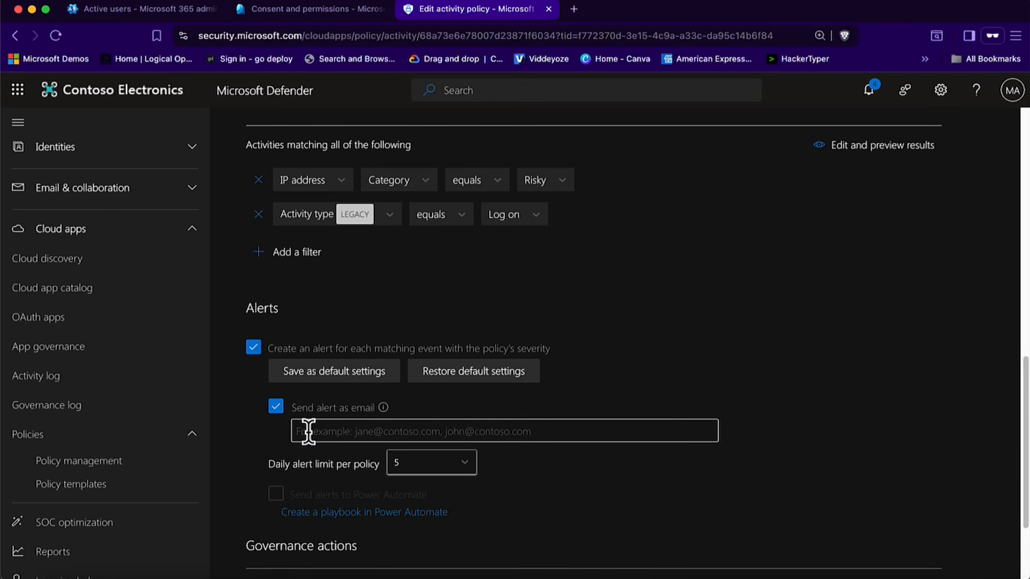
left_click(275, 407)
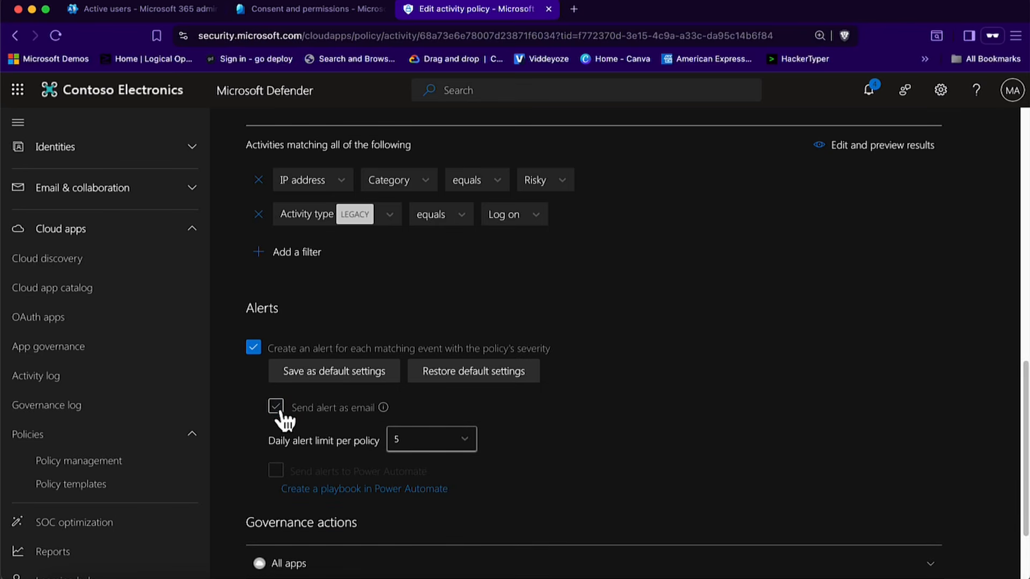
scroll(282, 416, "down", 2)
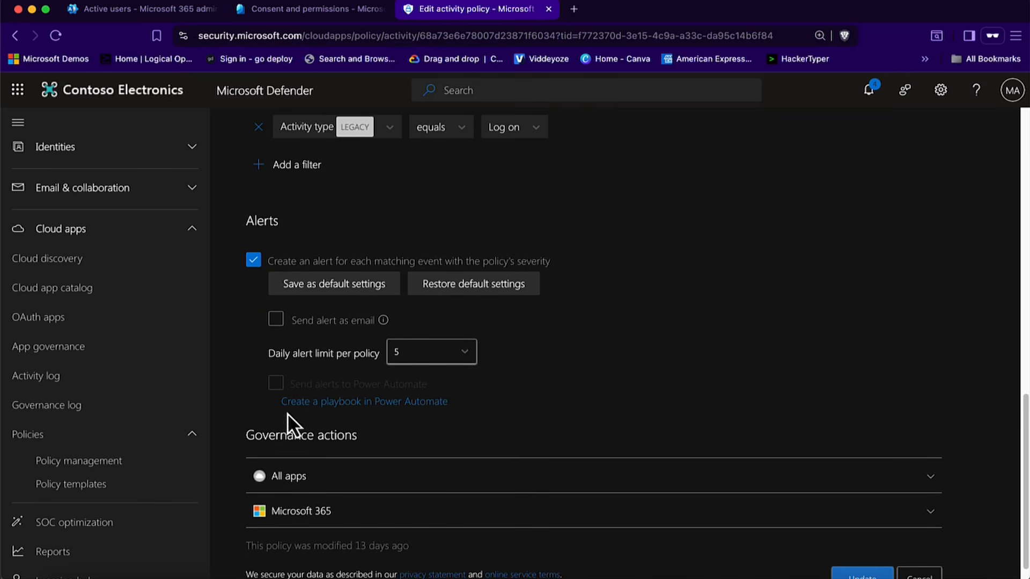
- Open the Power Automate playbook link from the policy's alerts, look over the flow templates and close Power Automate
left_click(366, 406)
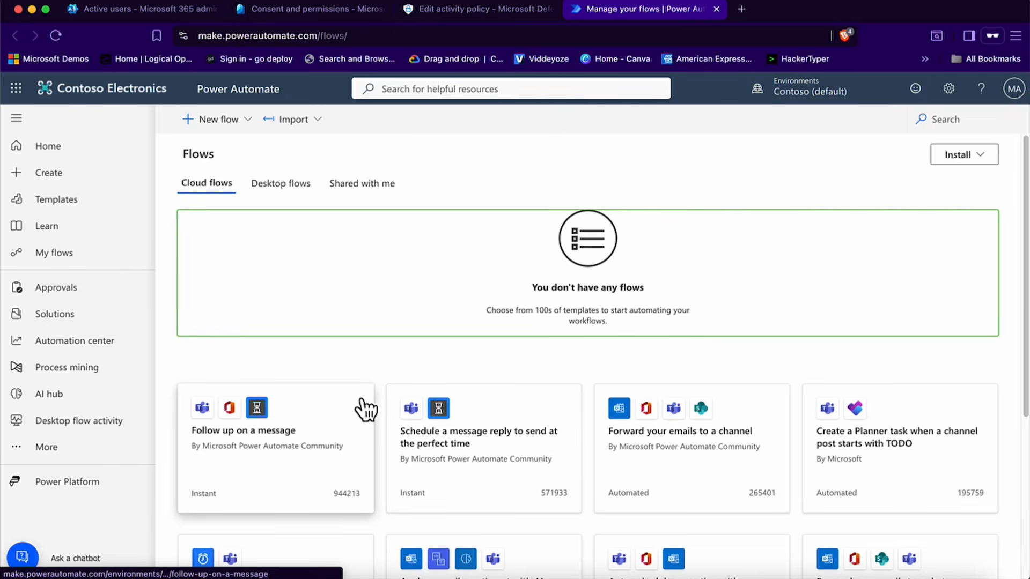
scroll(366, 409, "down", 3)
scroll(366, 407, "down", 1)
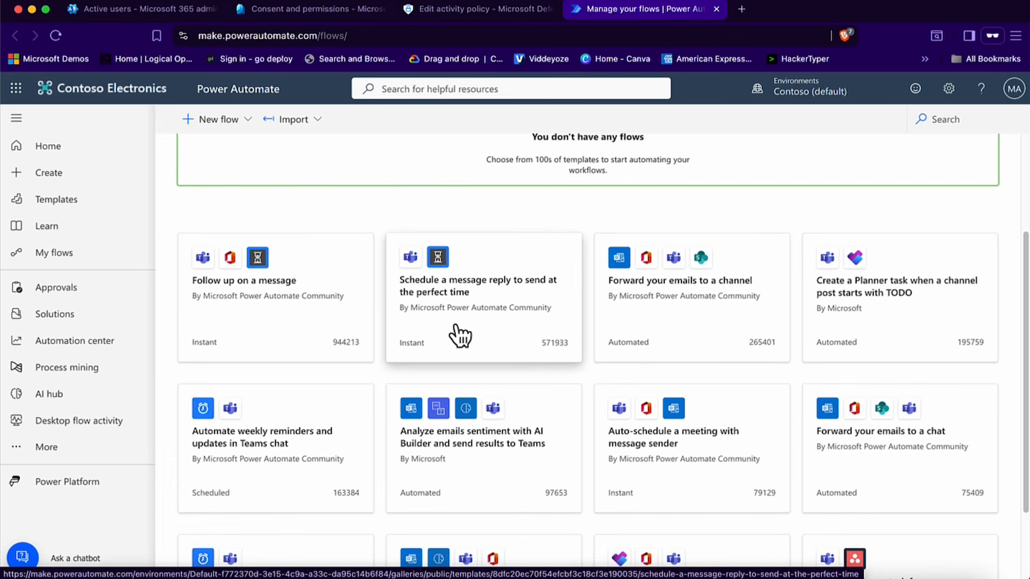
scroll(641, 336, "up", 4)
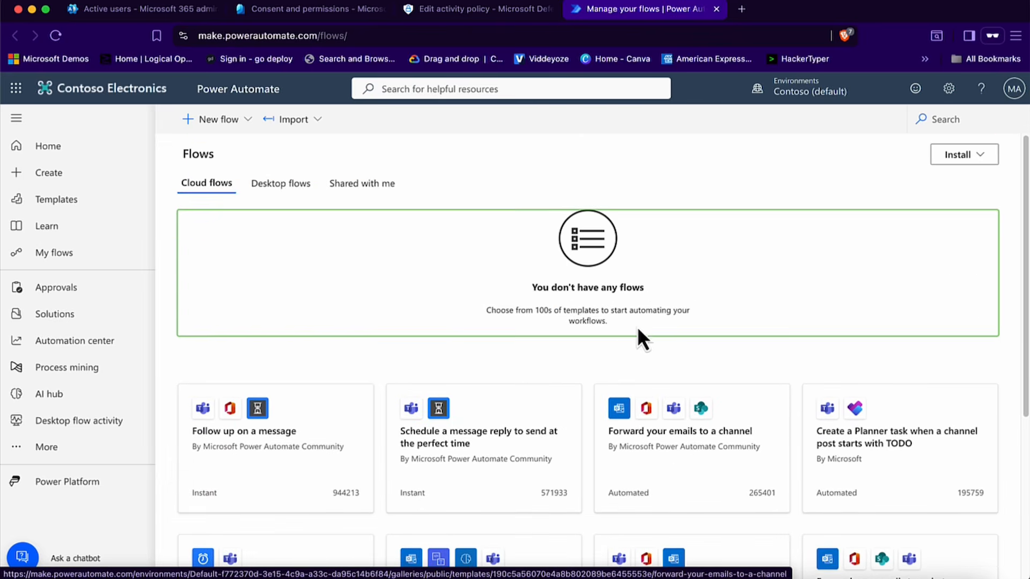
left_click(716, 9)
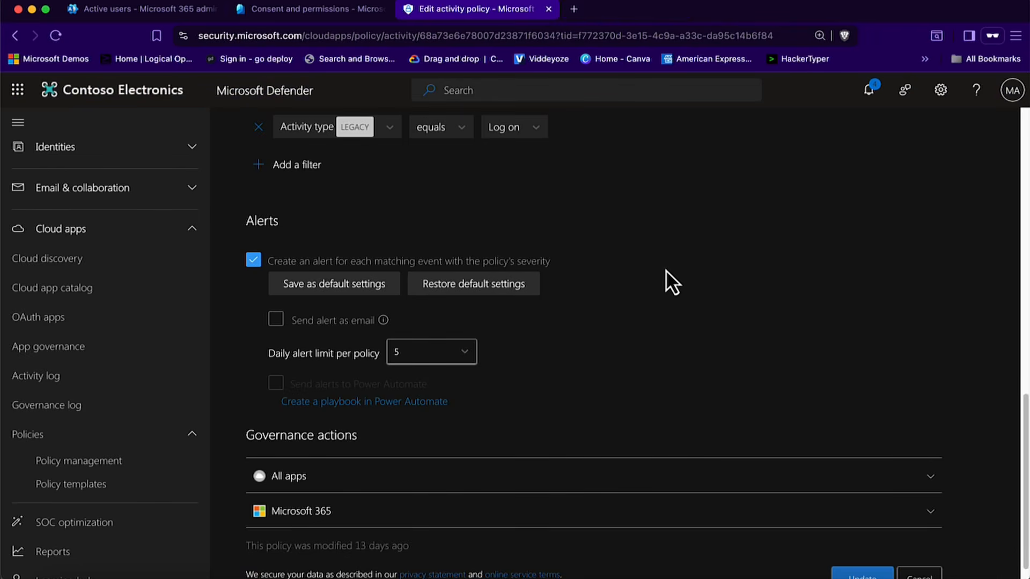
- Leave the policy for Cloud Discovery, and open the Cloud Apps settings from the system settings
left_click(191, 437)
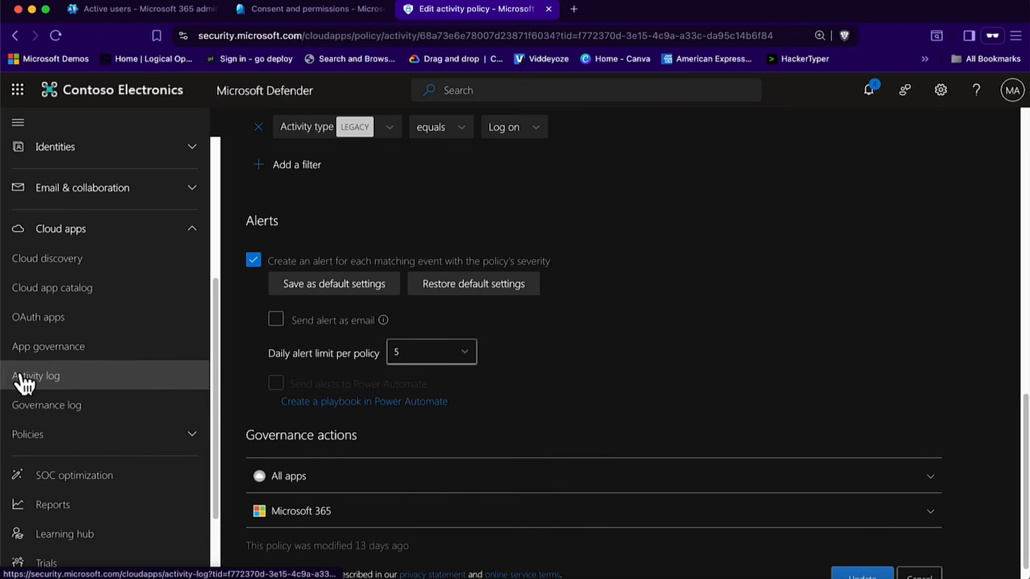
left_click(64, 260)
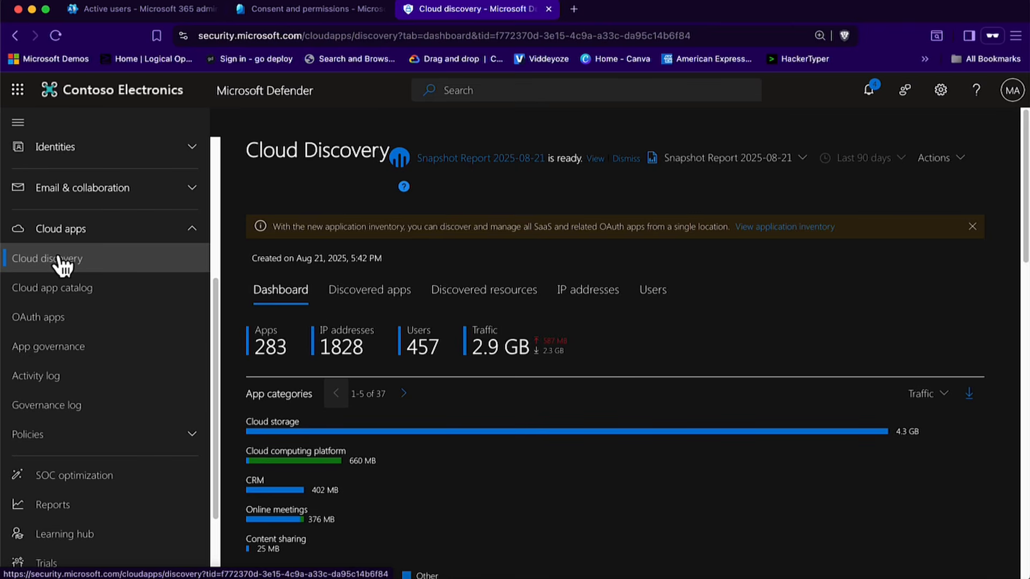
scroll(62, 263, "down", 2)
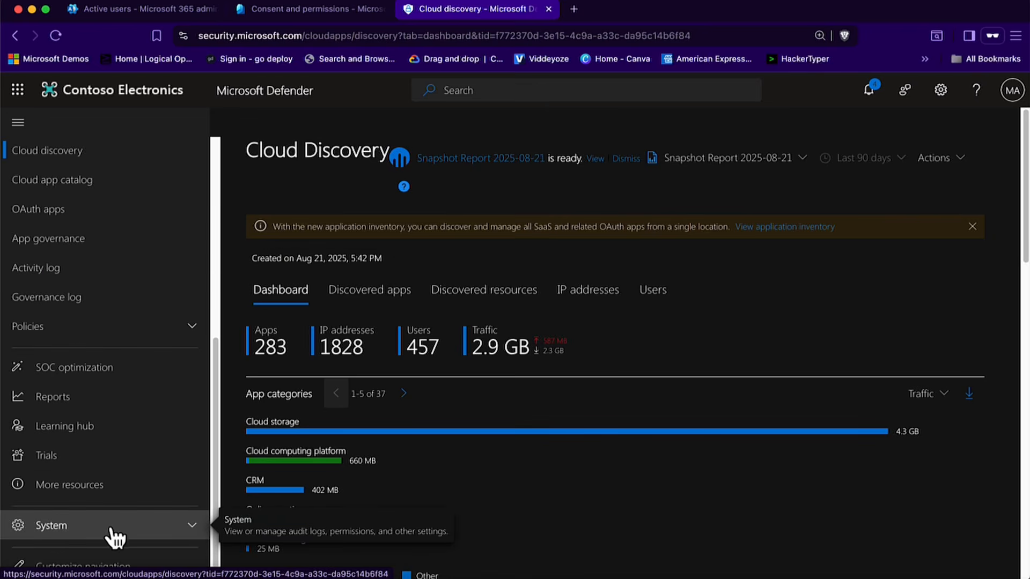
left_click(193, 535)
scroll(141, 523, "down", 3)
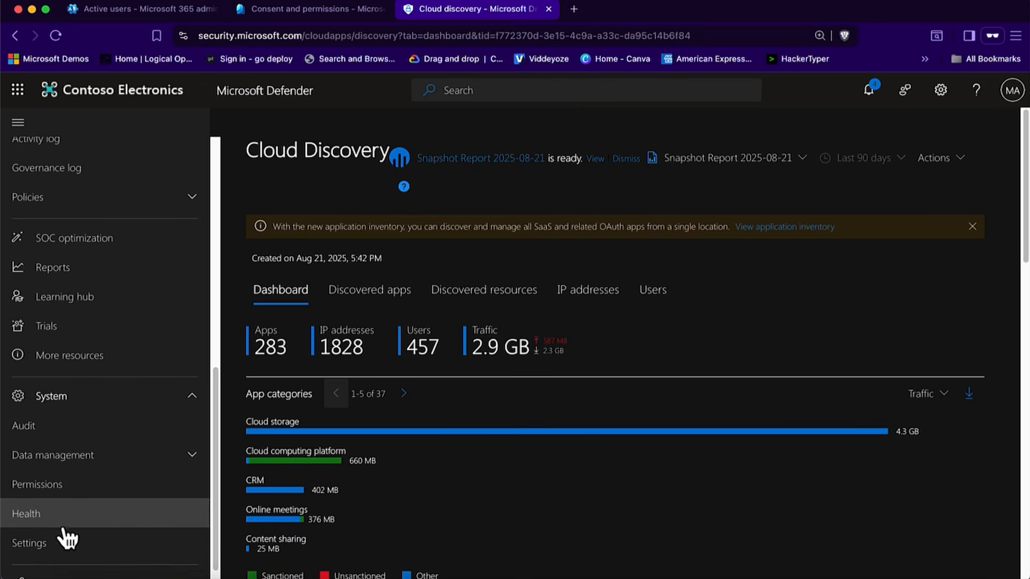
left_click(48, 547)
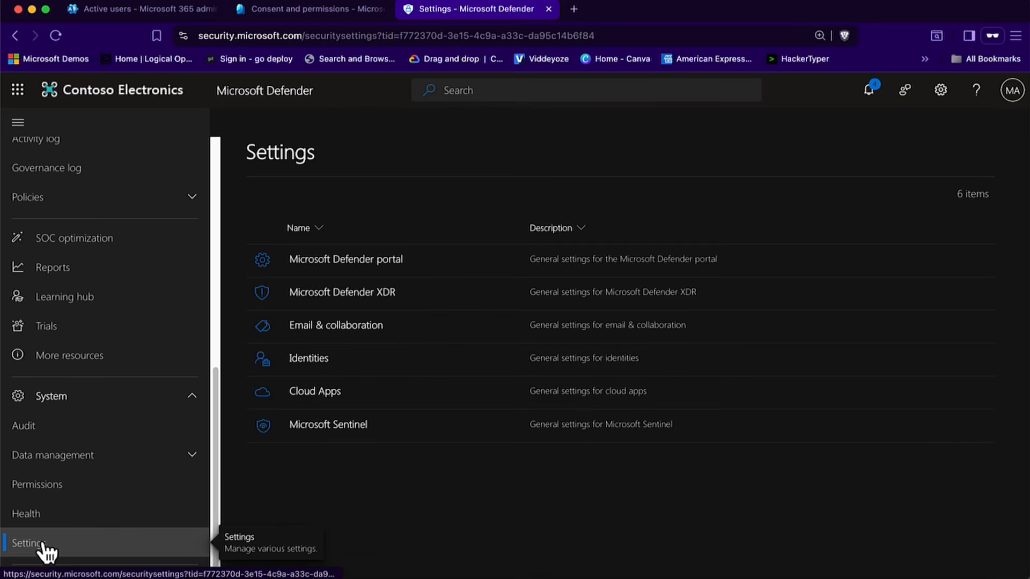
left_click(328, 402)
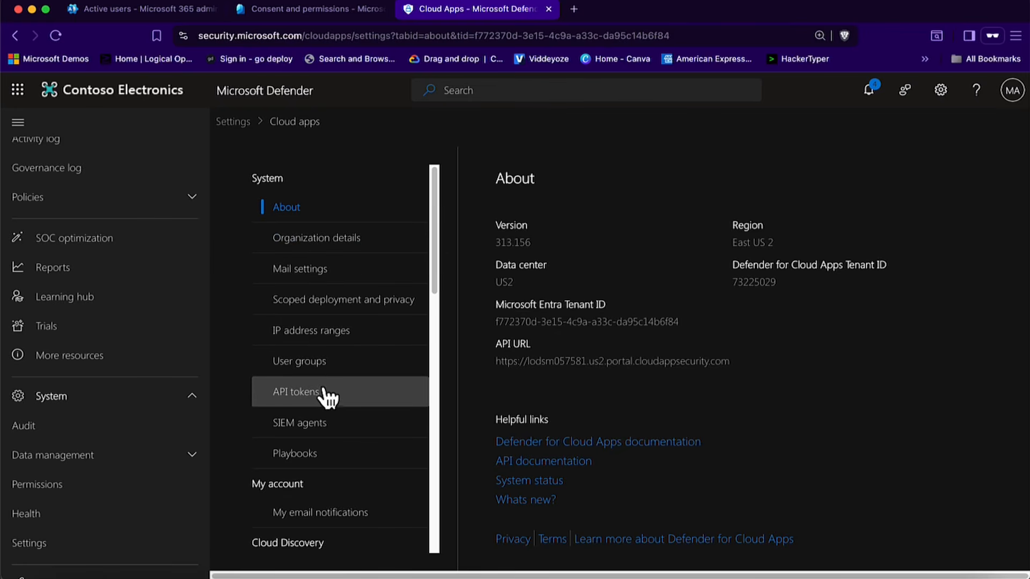
- Review the SIEM agents, Playbooks and Score metrics pages of the Cloud Apps settings
scroll(330, 413, "down", 1)
scroll(330, 411, "down", 3)
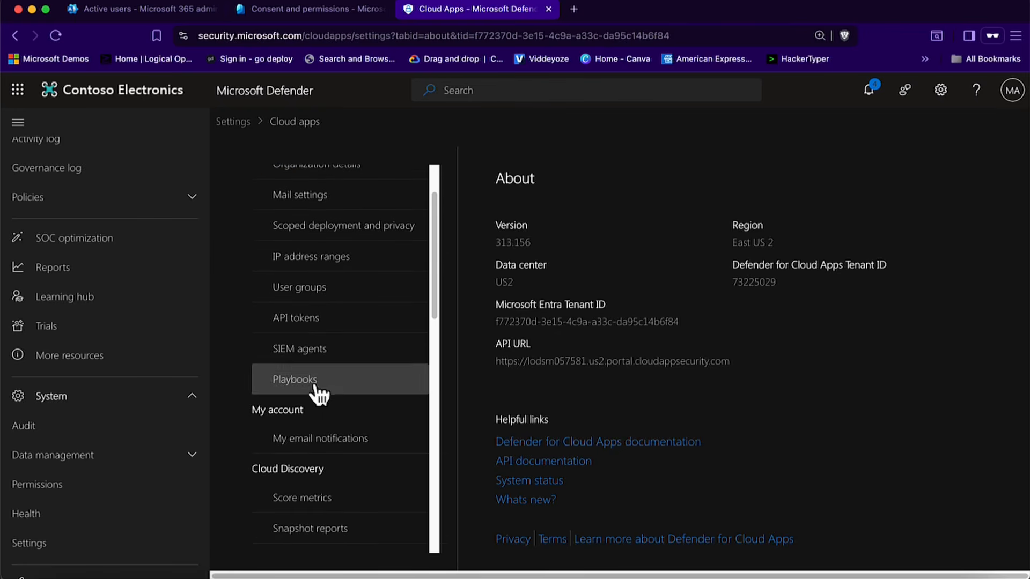
left_click(300, 349)
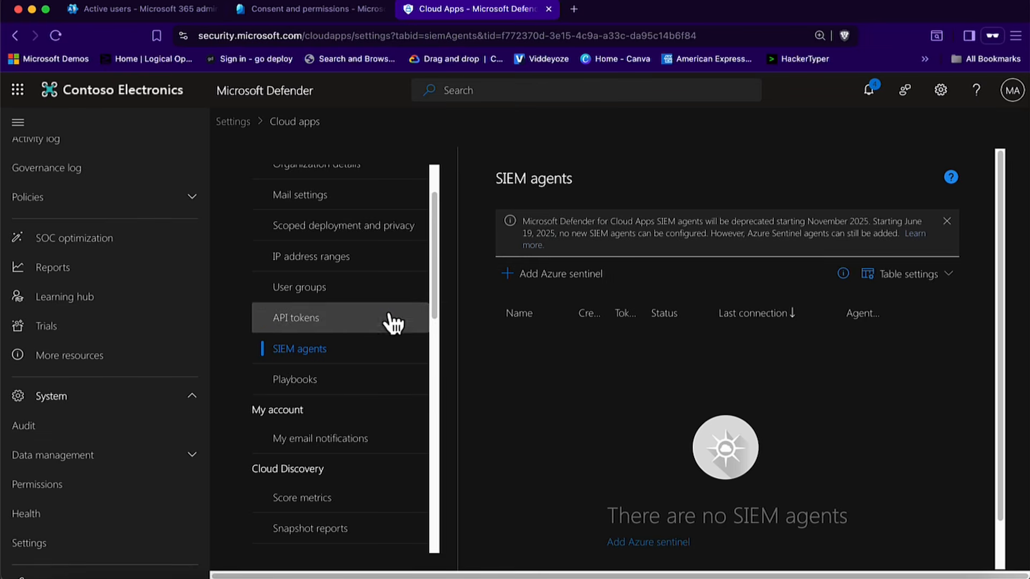
left_click(298, 382)
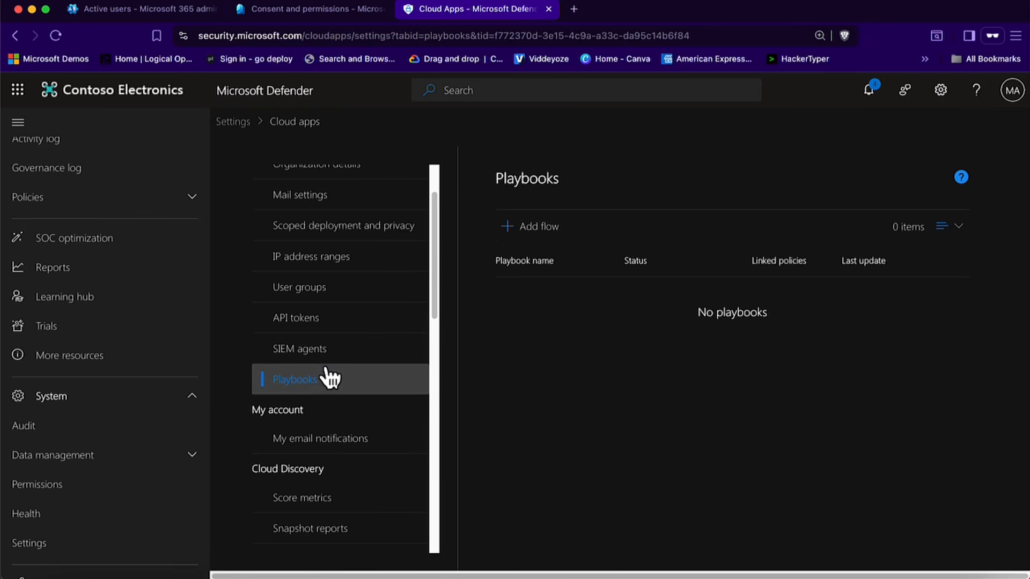
scroll(328, 374, "down", 3)
scroll(329, 371, "down", 2)
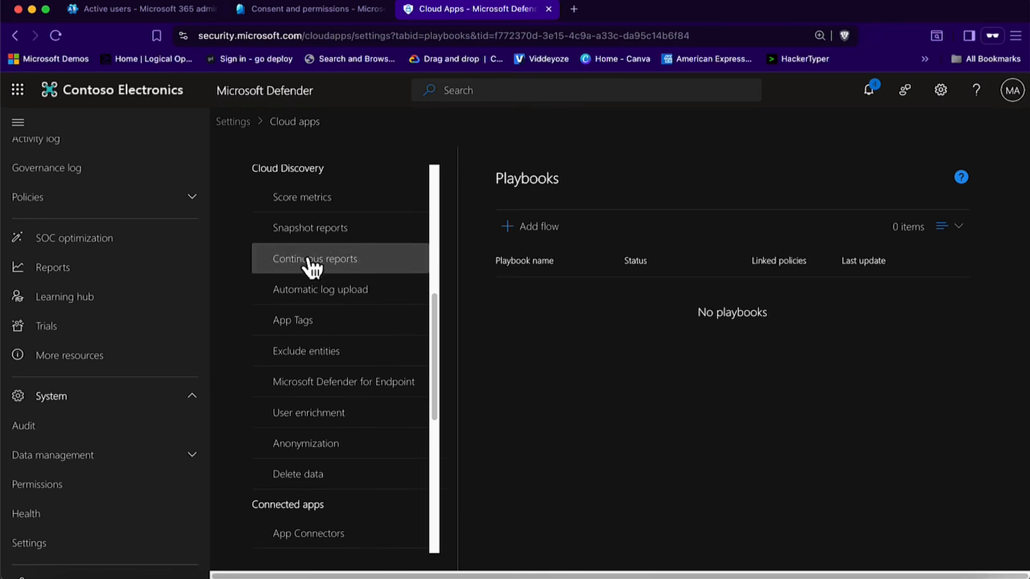
left_click(308, 204)
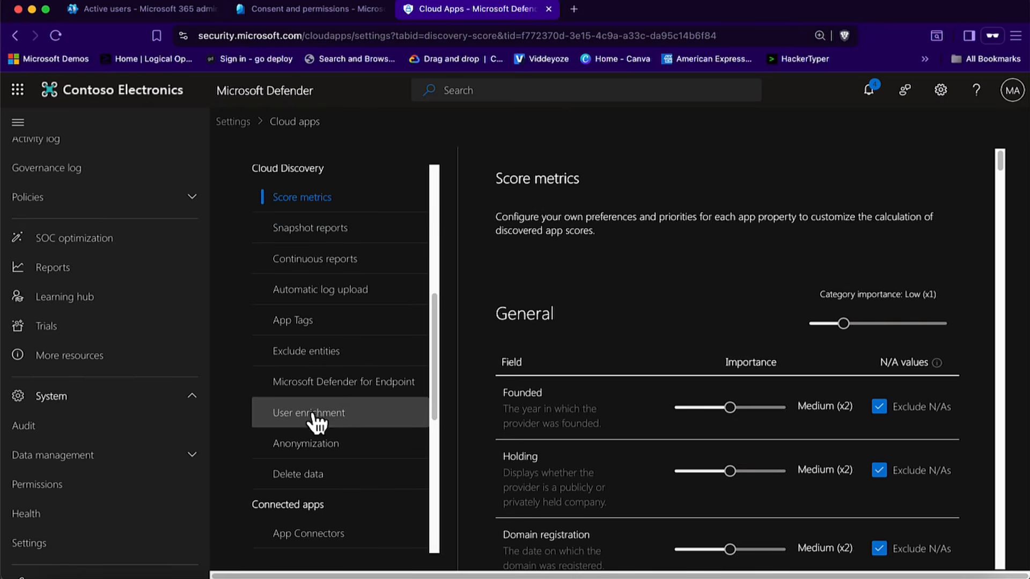
- In the Anonymization settings, enable default anonymization of private and device information, and clear both options again
left_click(318, 444)
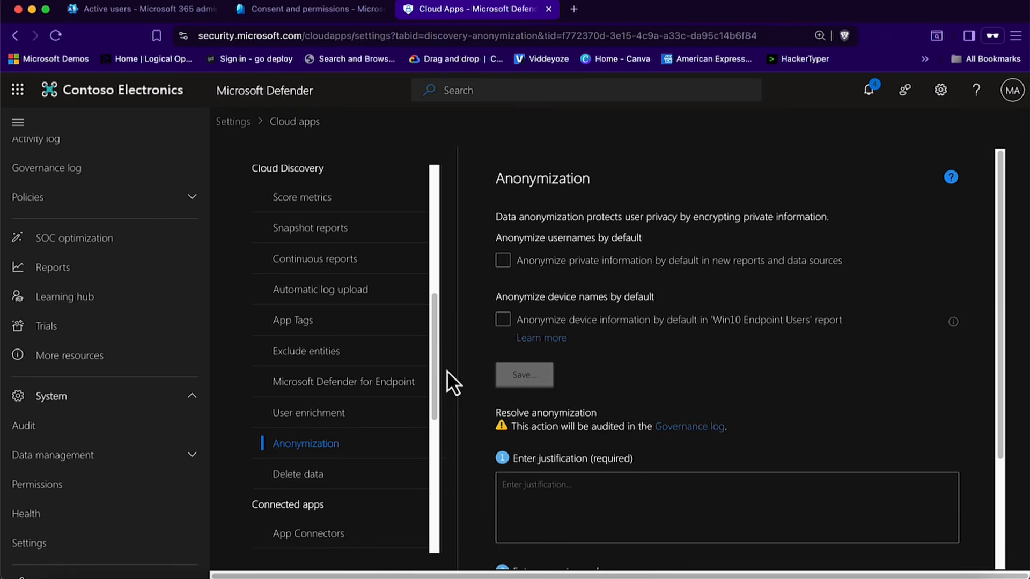
left_click(503, 321)
left_click(505, 262)
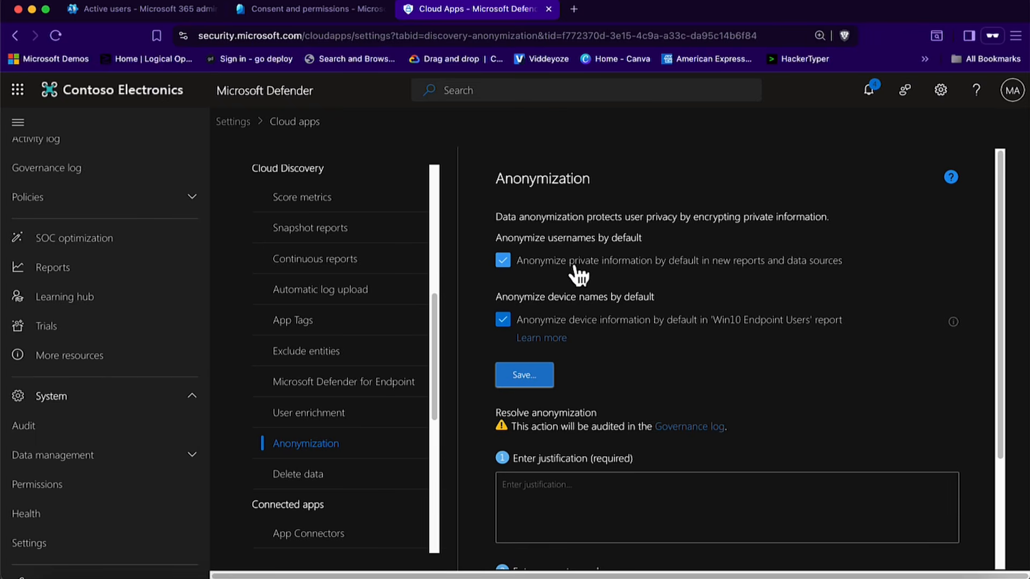
left_click(503, 317)
left_click(502, 264)
- Open User enrichment, leave enriching discovered user identifiers with Microsoft Entra ID usernames enabled, and save the setting
left_click(318, 416)
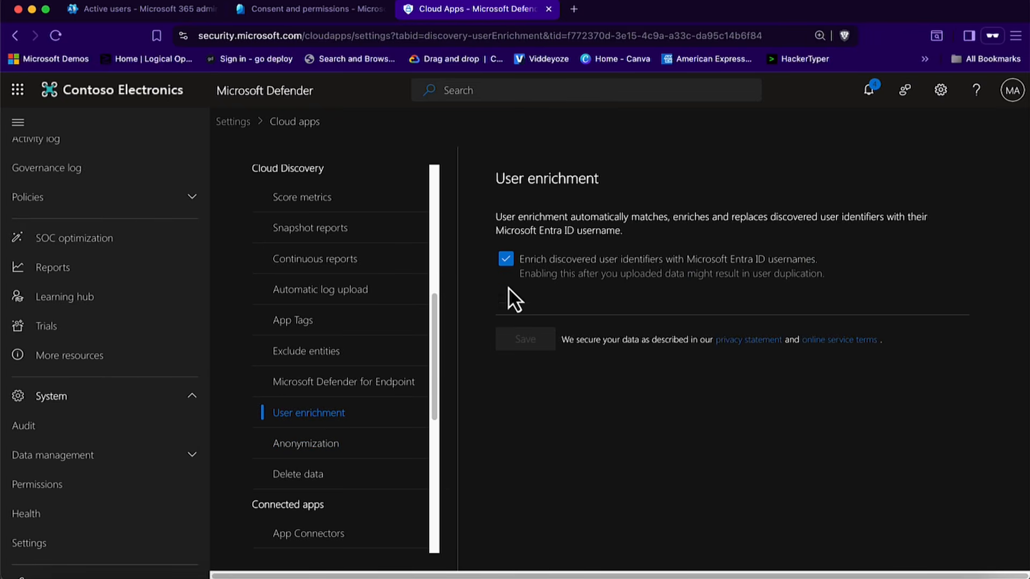
left_click(506, 260)
left_click(506, 259)
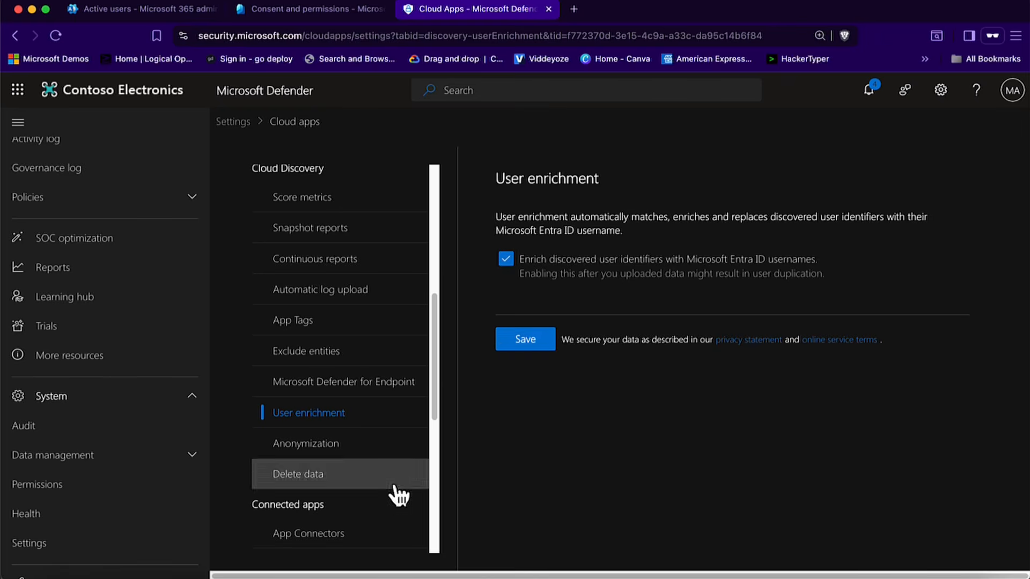
left_click(513, 343)
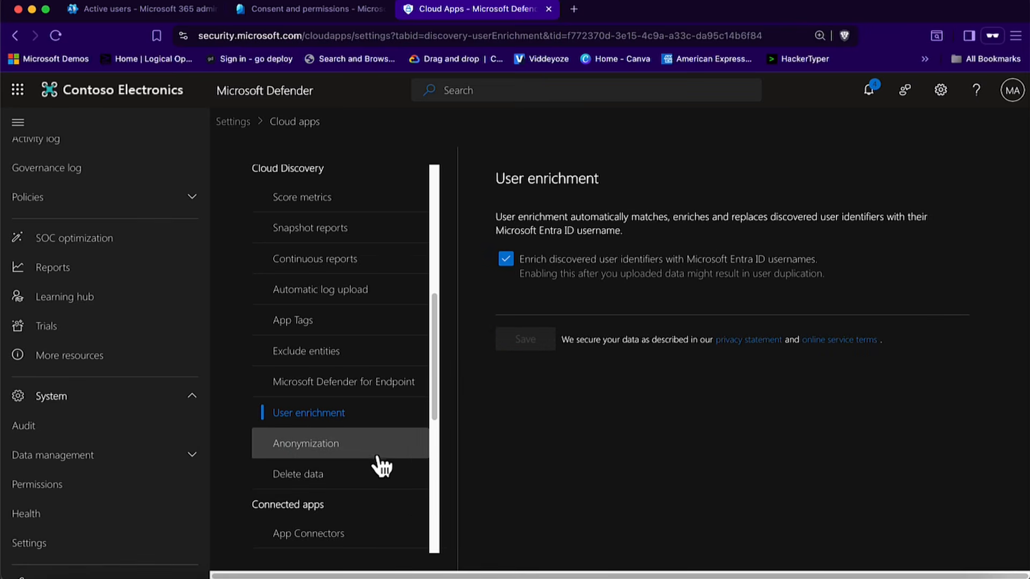
- Open App Connectors under Connected apps and review the list of apps available to connect, without adding one
scroll(370, 464, "down", 2)
scroll(365, 463, "down", 4)
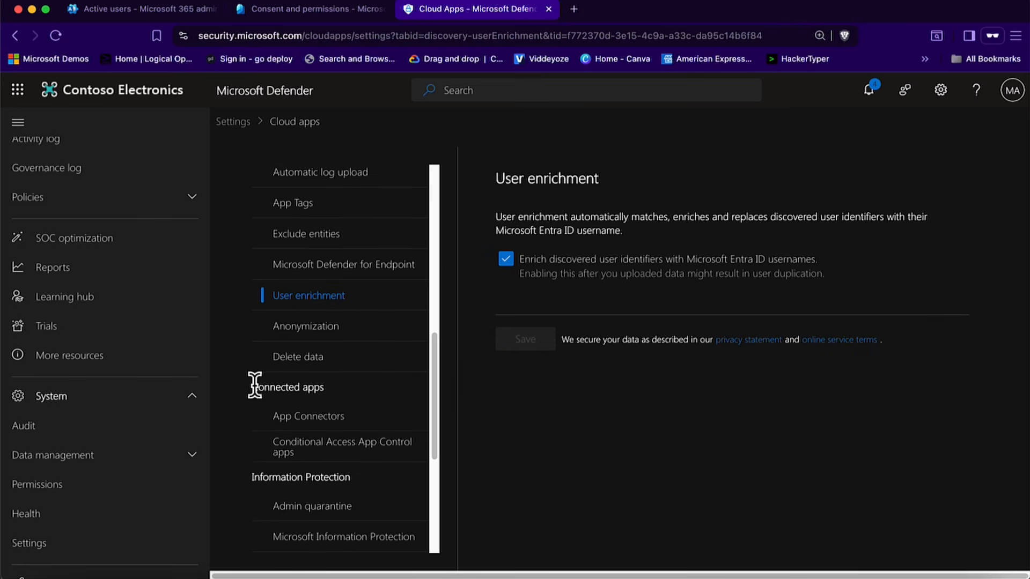
left_click_drag(254, 385, 322, 385)
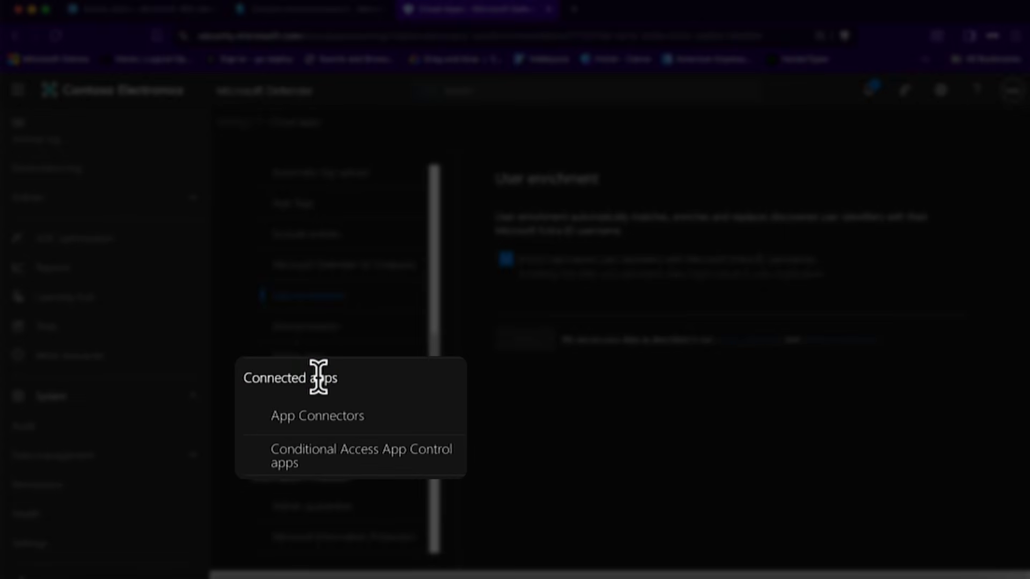
left_click(315, 423)
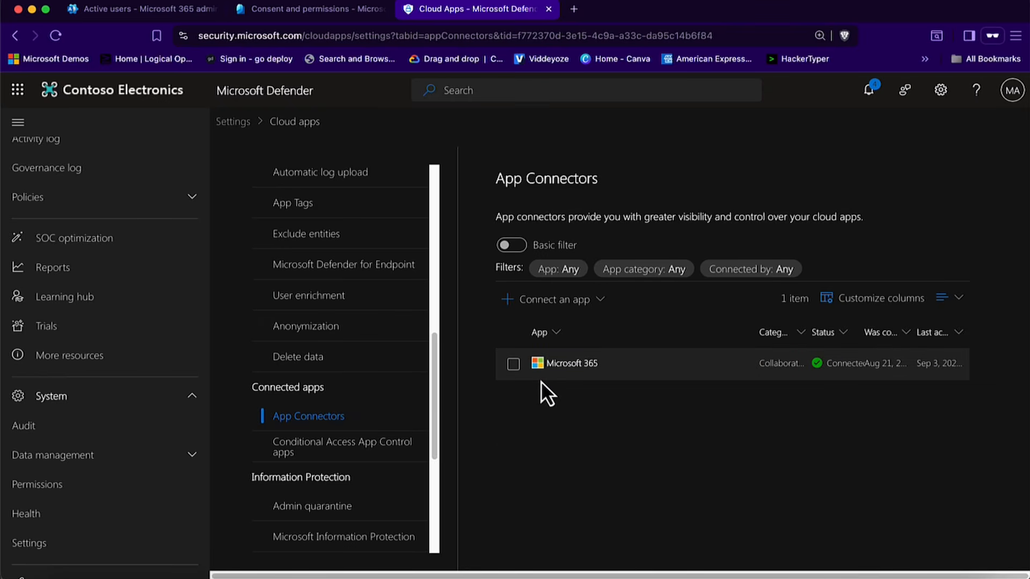
left_click(601, 300)
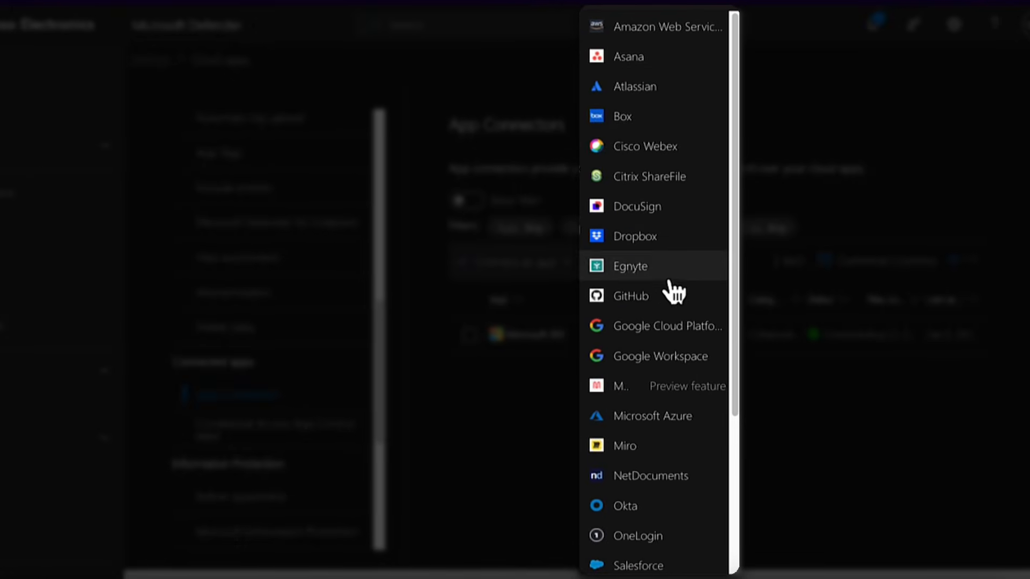
scroll(672, 308, "down", 4)
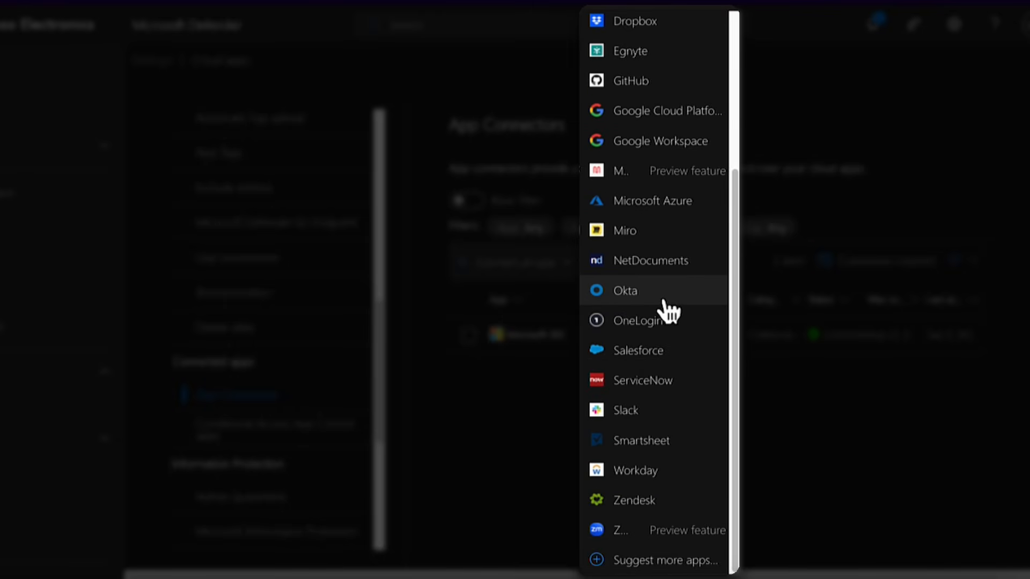
scroll(668, 311, "up", 4)
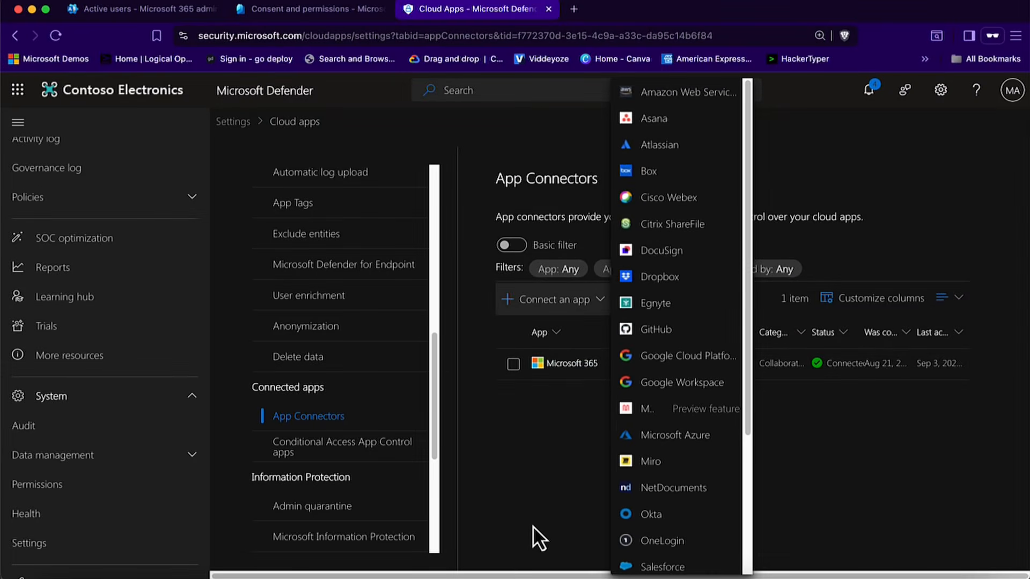
left_click(494, 486)
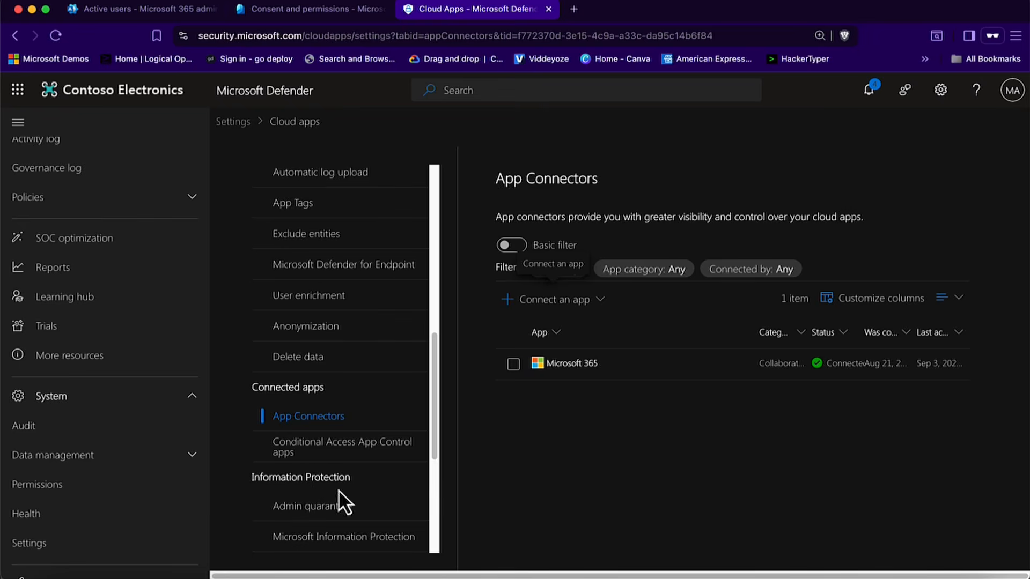
- In the Microsoft Information Protection settings, enable automatic scanning of new files and scanning only for labels from this tenant, and save
left_click(321, 507)
scroll(321, 494, "down", 2)
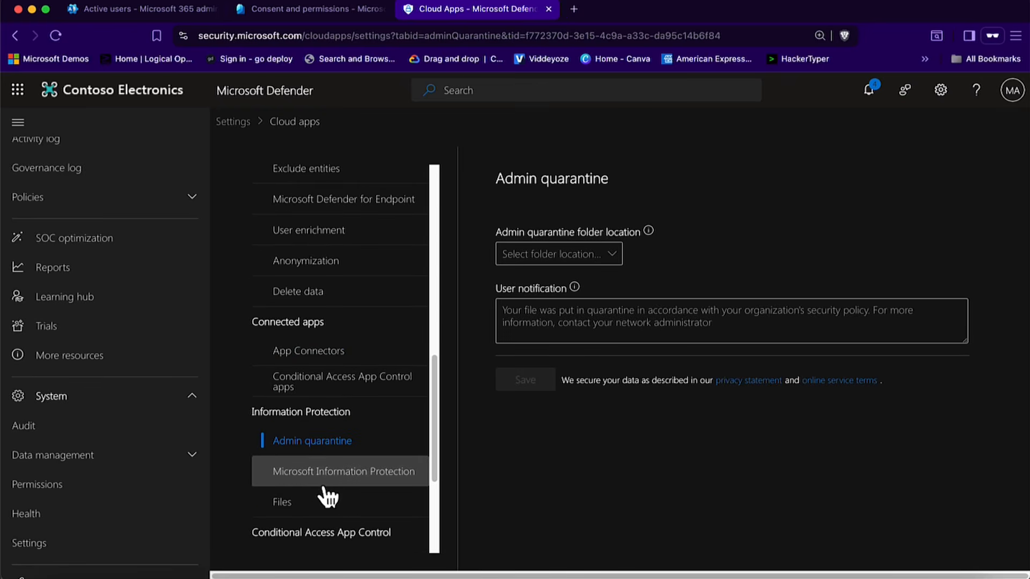
left_click(331, 487)
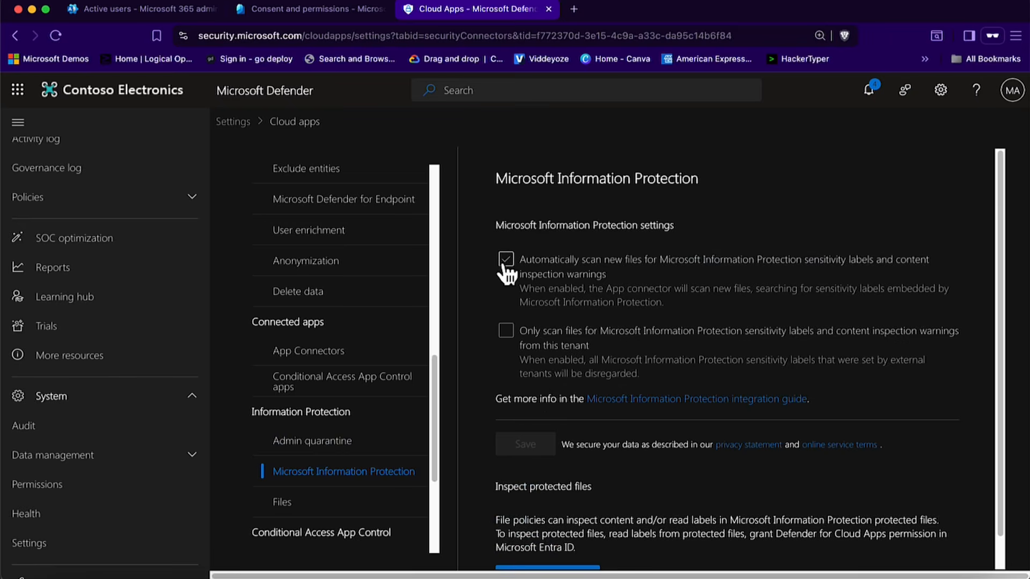
left_click(506, 259)
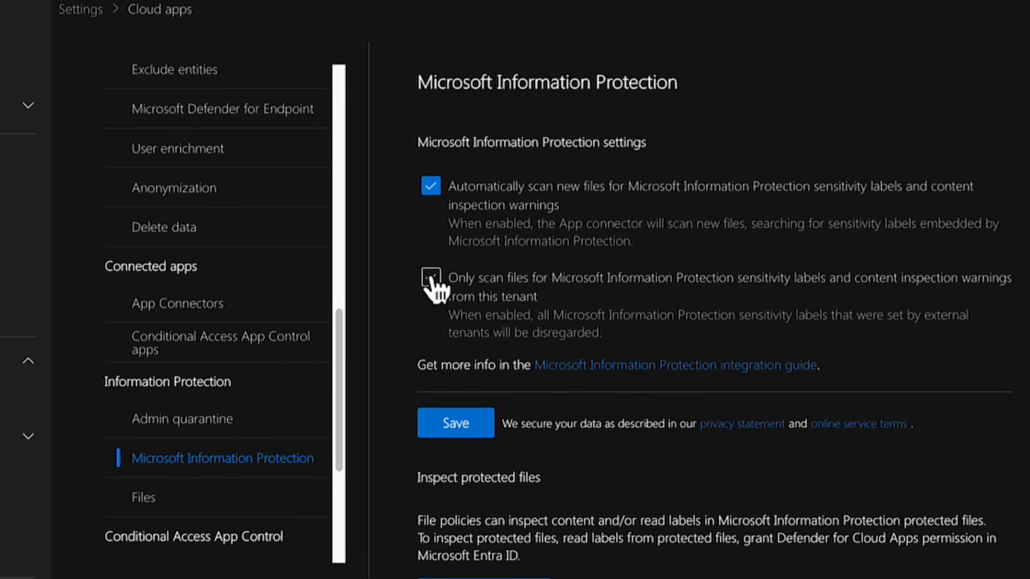
left_click(431, 278)
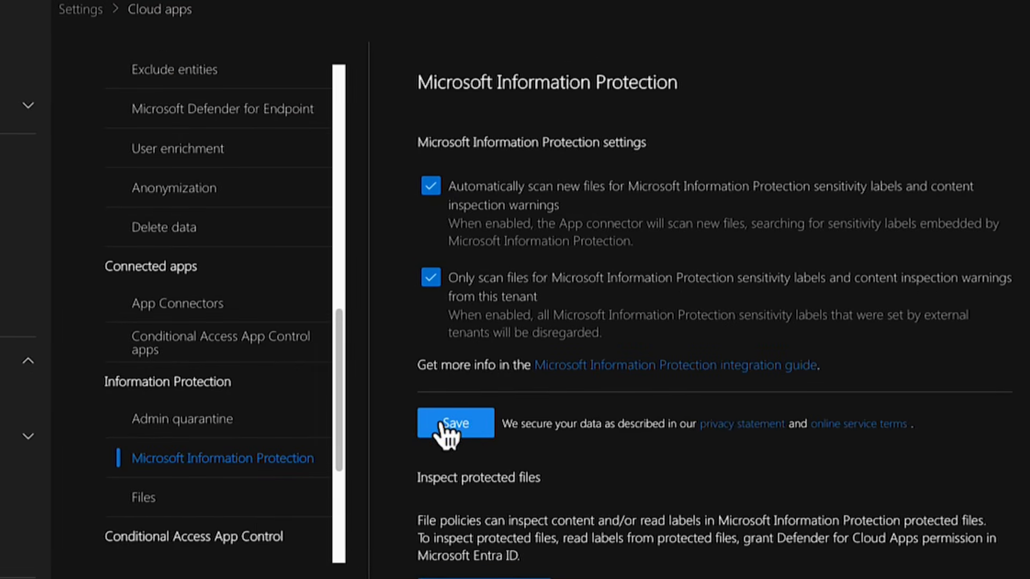
left_click(440, 423)
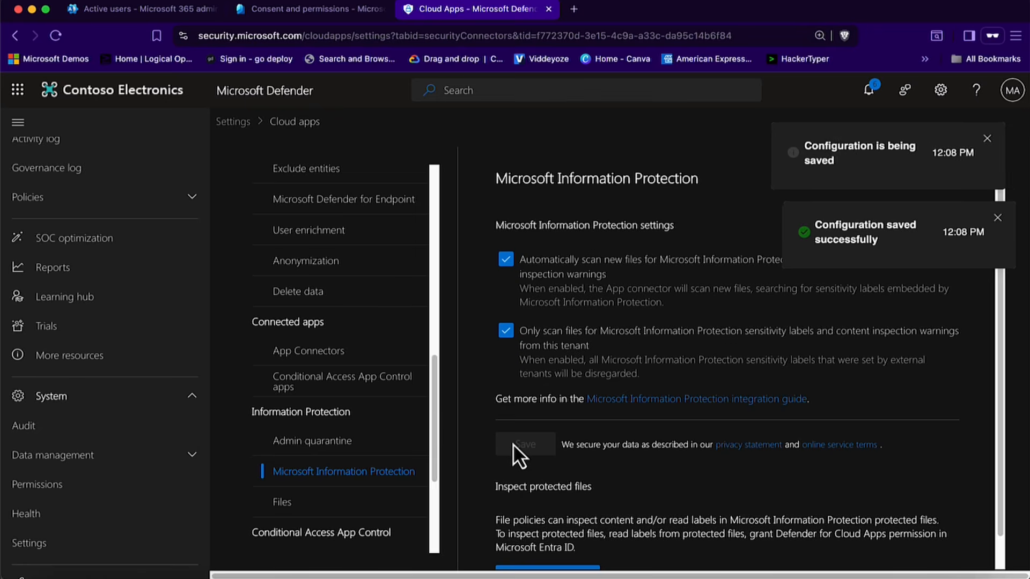
- Review the Files settings and the Conditional Access App Control apps page of the Cloud Apps settings
left_click(292, 515)
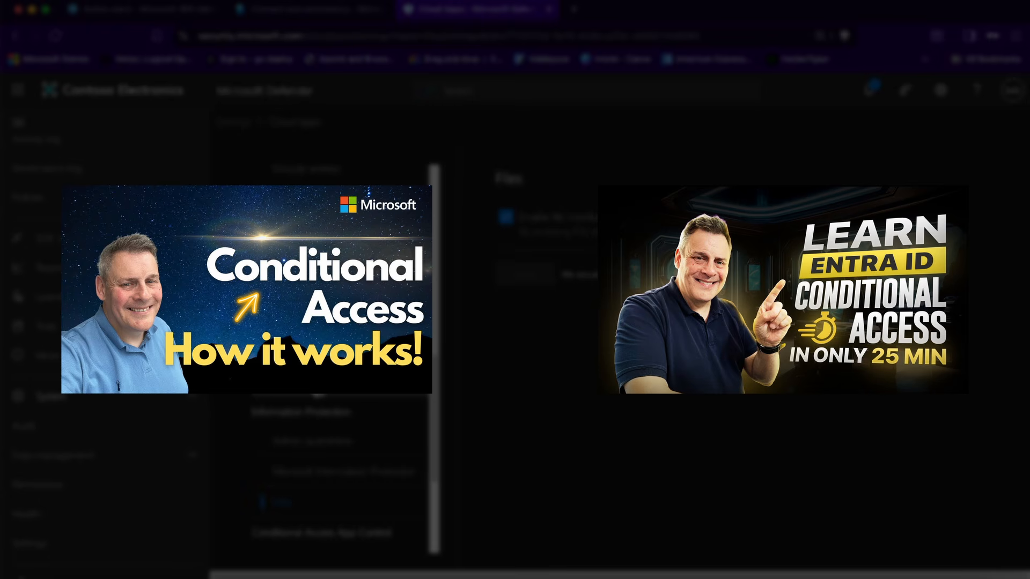
left_click(317, 382)
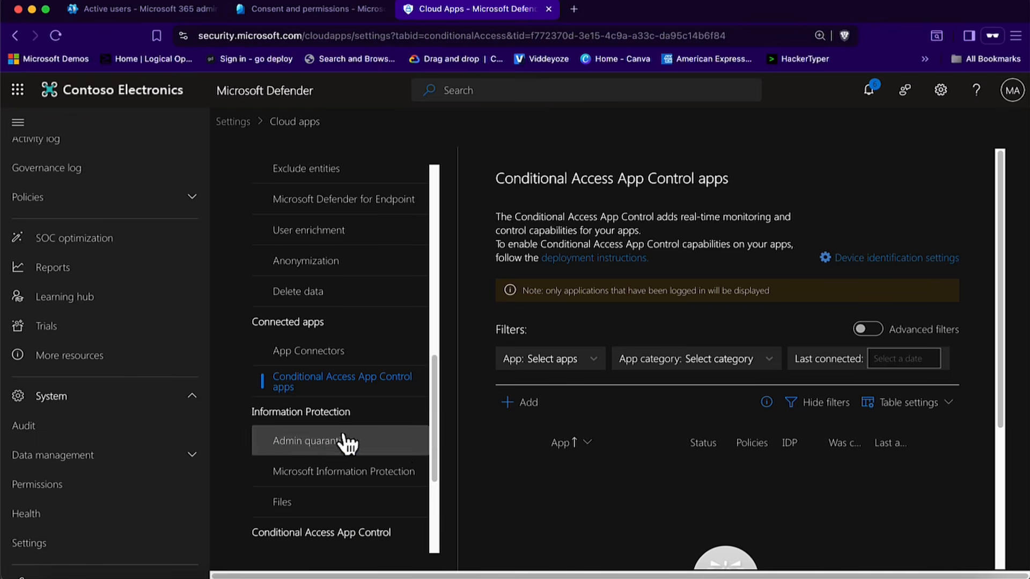
scroll(329, 363, "up", 10)
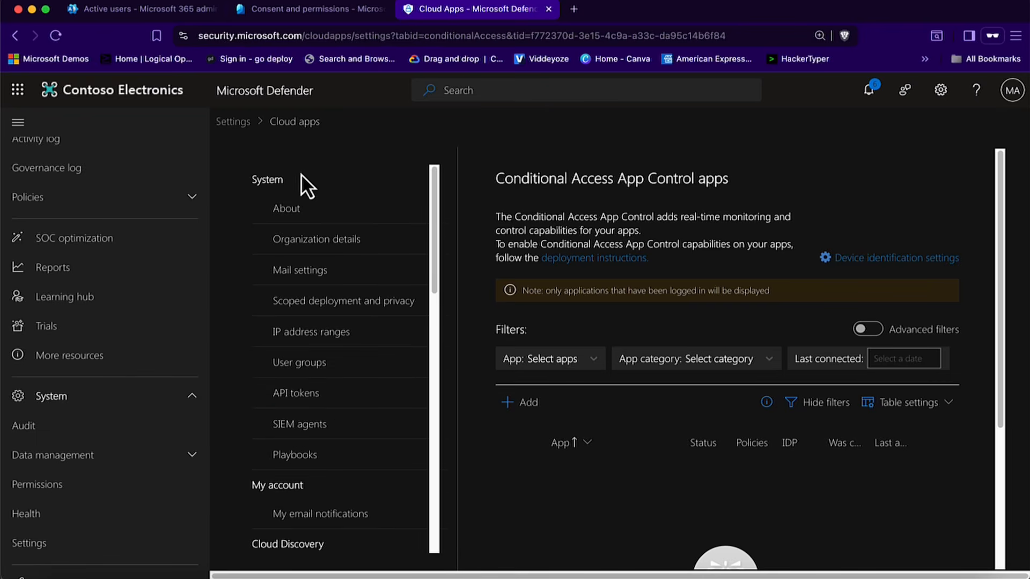